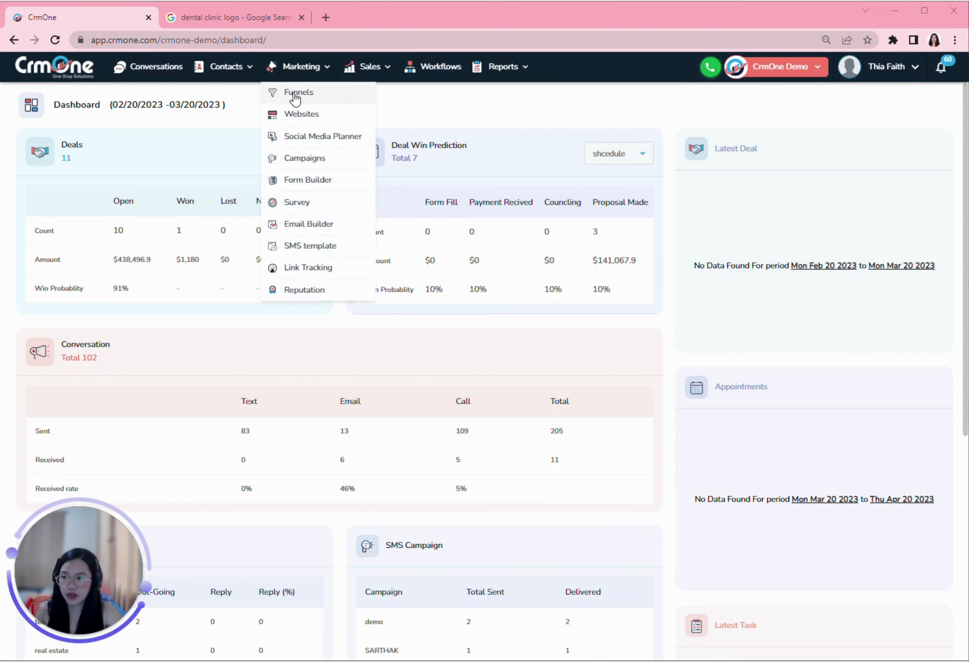
Step: Open the Funnels list from the Marketing menu
click(291, 95)
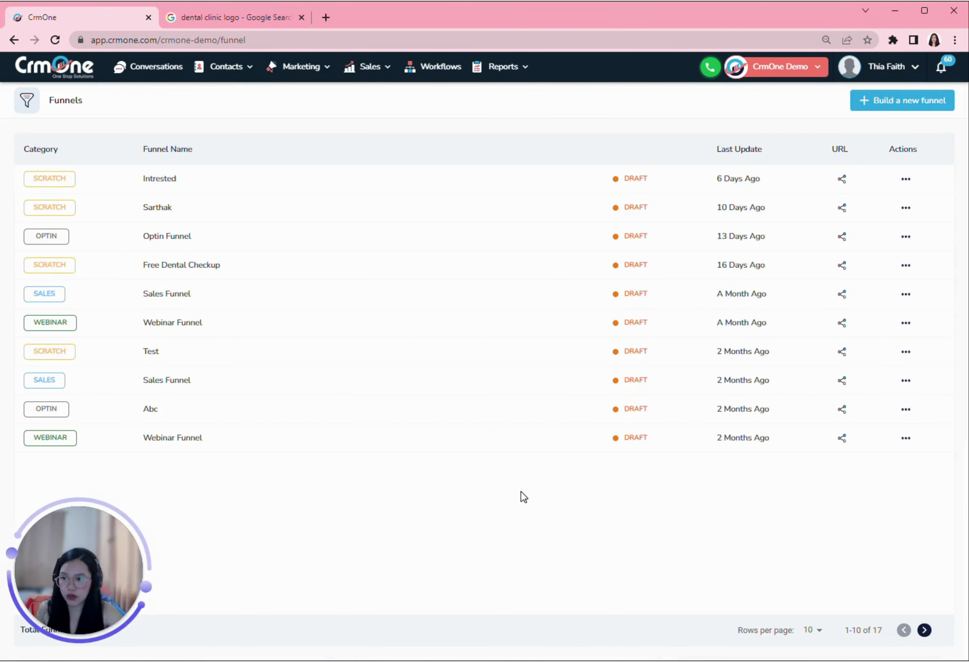
Step: Create a blank funnel from scratch named 'CLAIM FREE TEETH WHITENING'
click(907, 101)
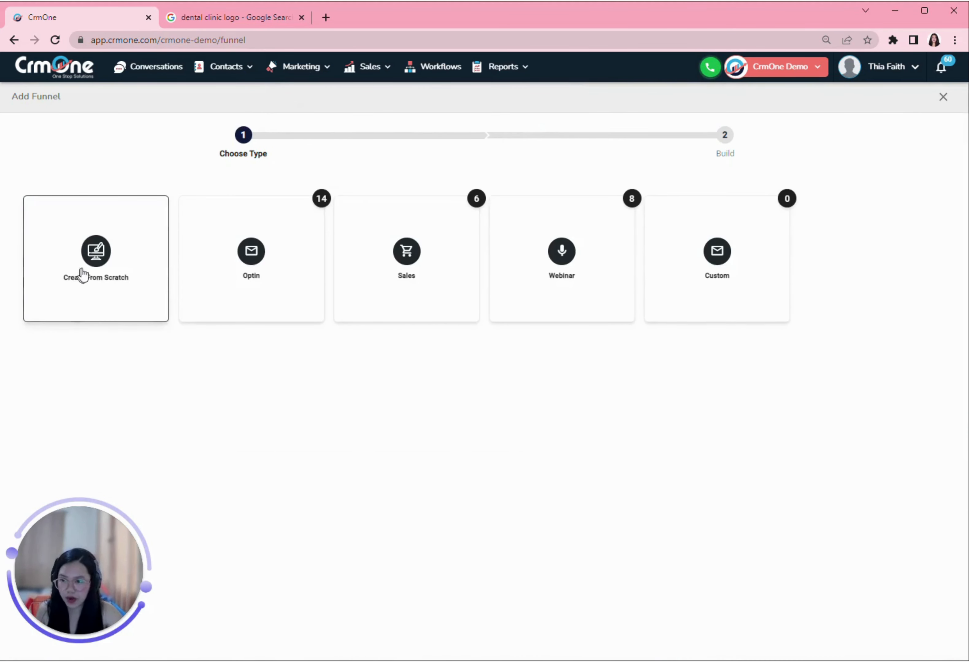
click(93, 276)
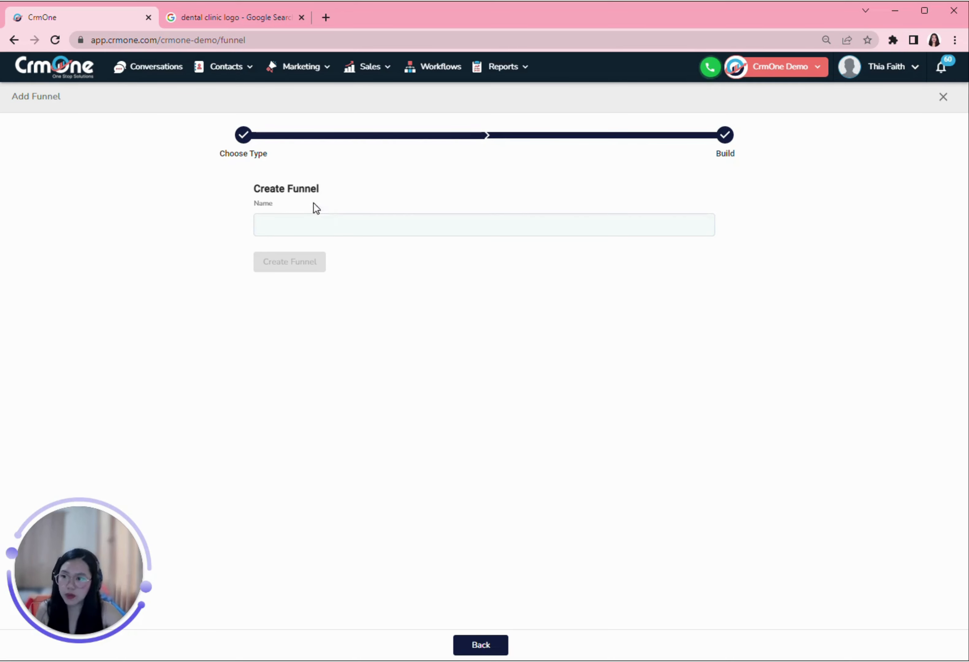
click(330, 225)
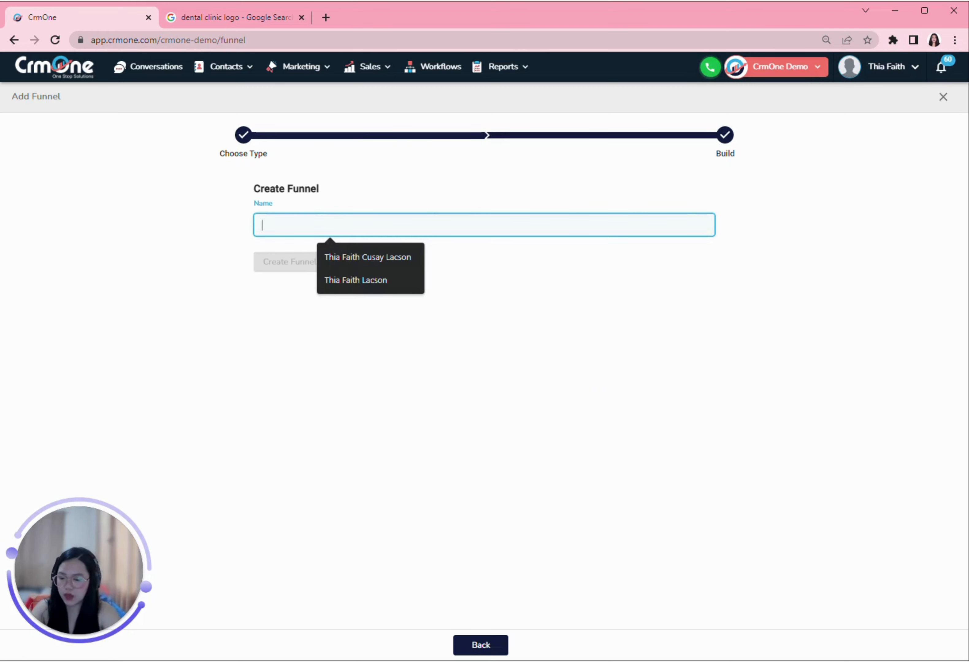
text(CLAIM FREE TEETH WHITENING)
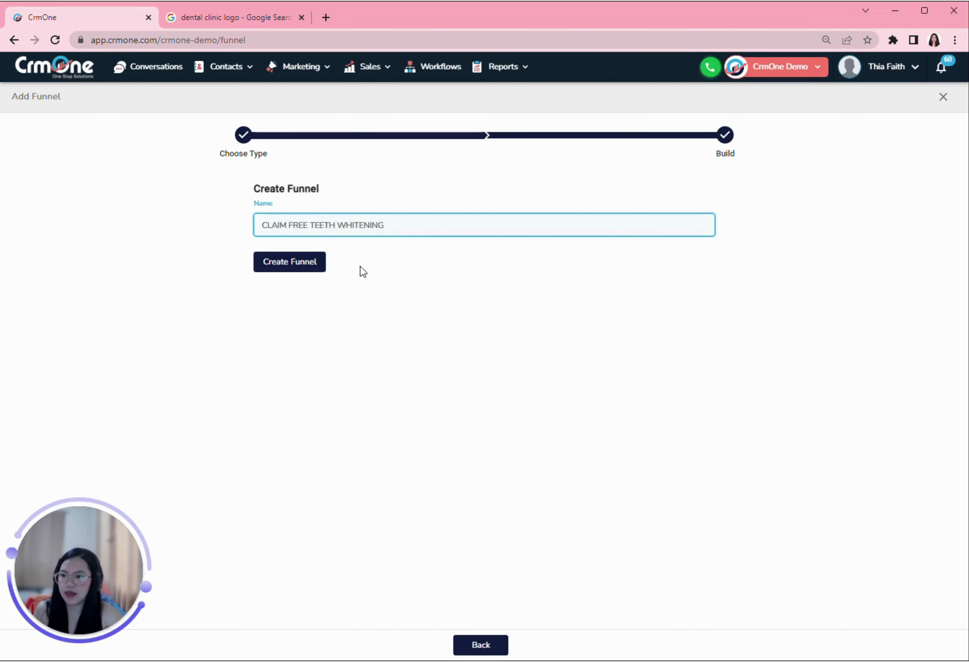
click(292, 264)
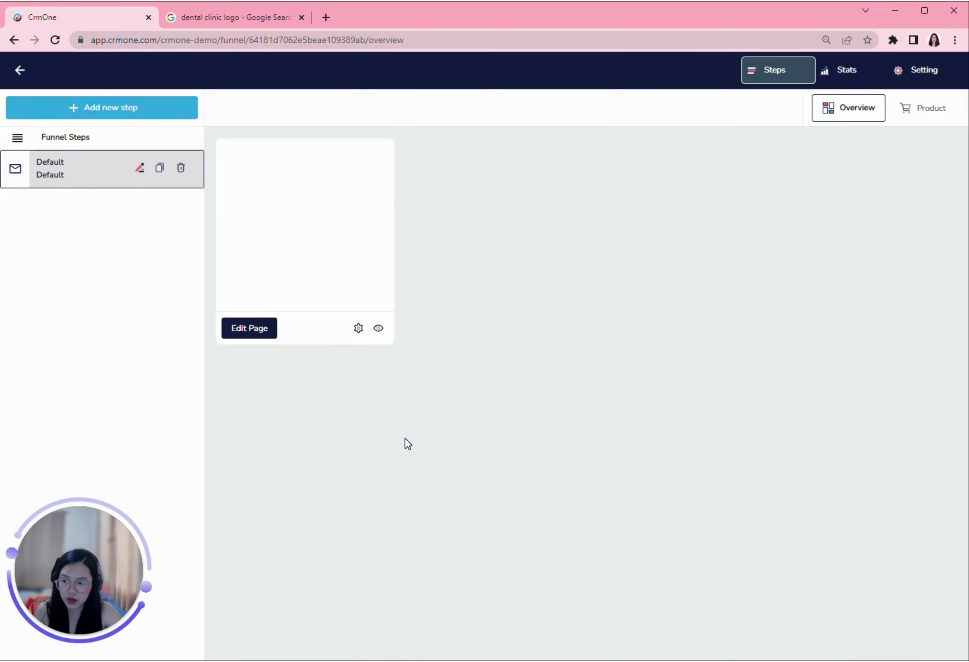
Step: Open the Default step's page in the builder, closing Pre-Design Sections without adding any
click(253, 334)
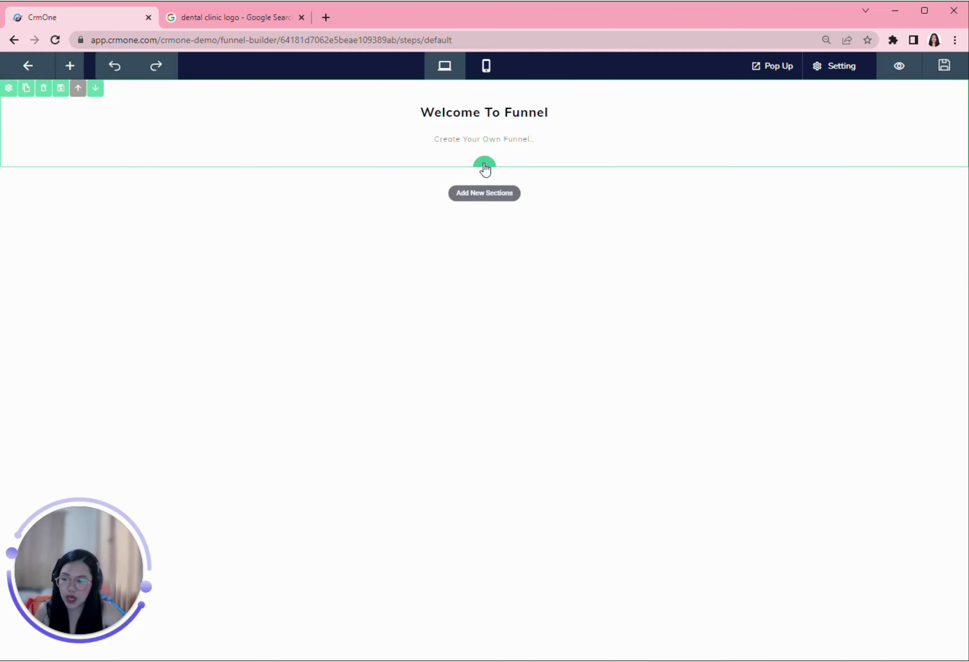
click(484, 168)
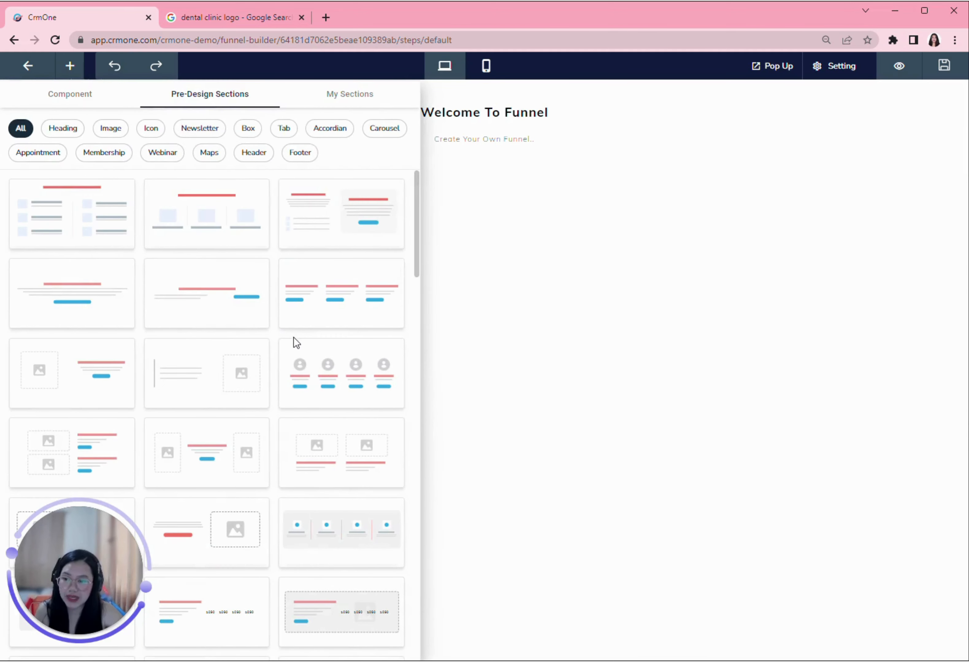
mouse_move(280, 357)
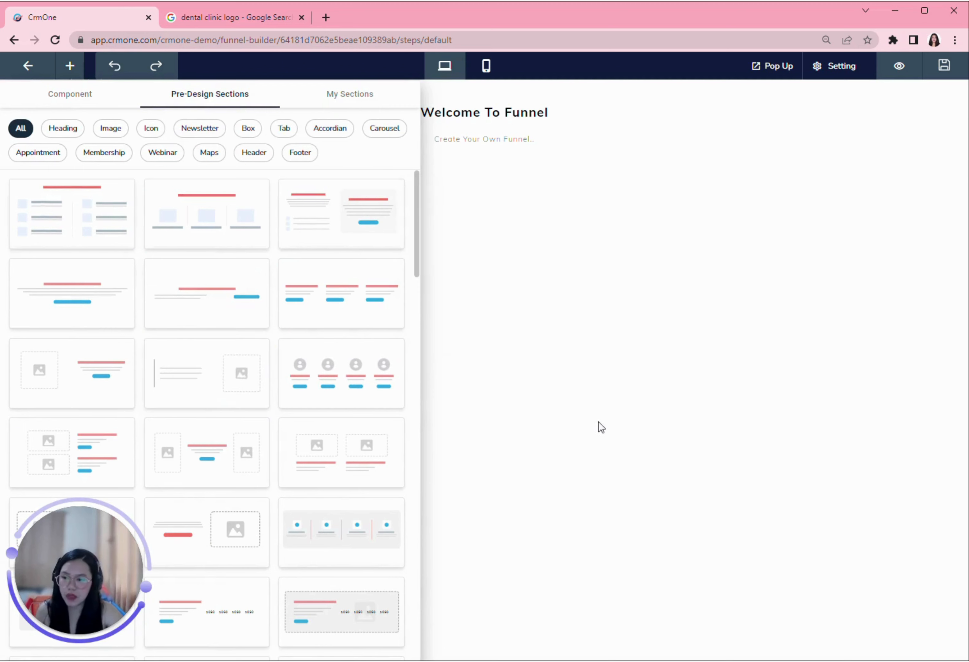
click(539, 397)
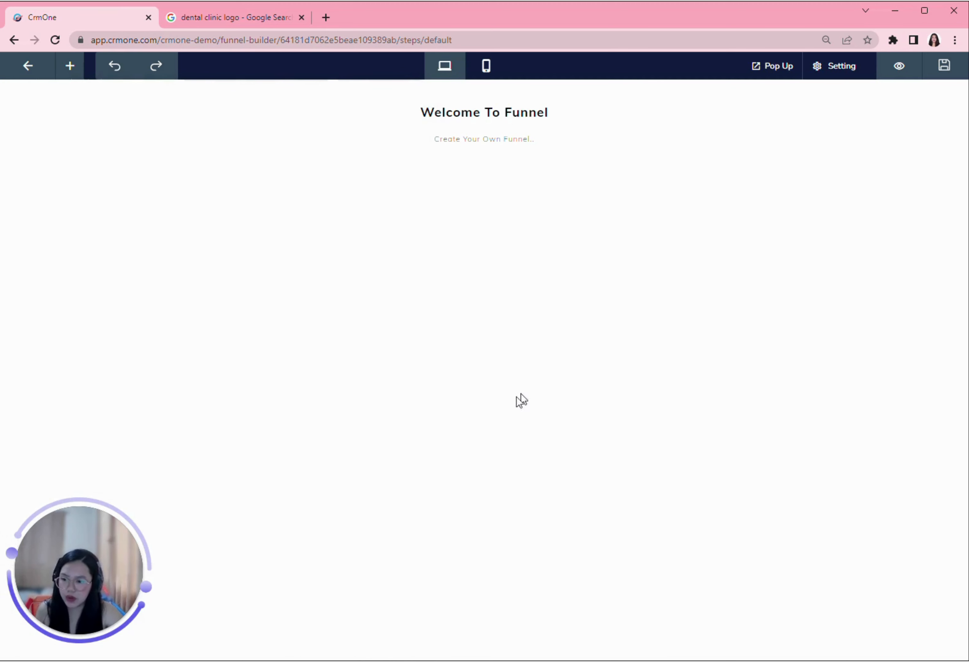
mouse_move(499, 143)
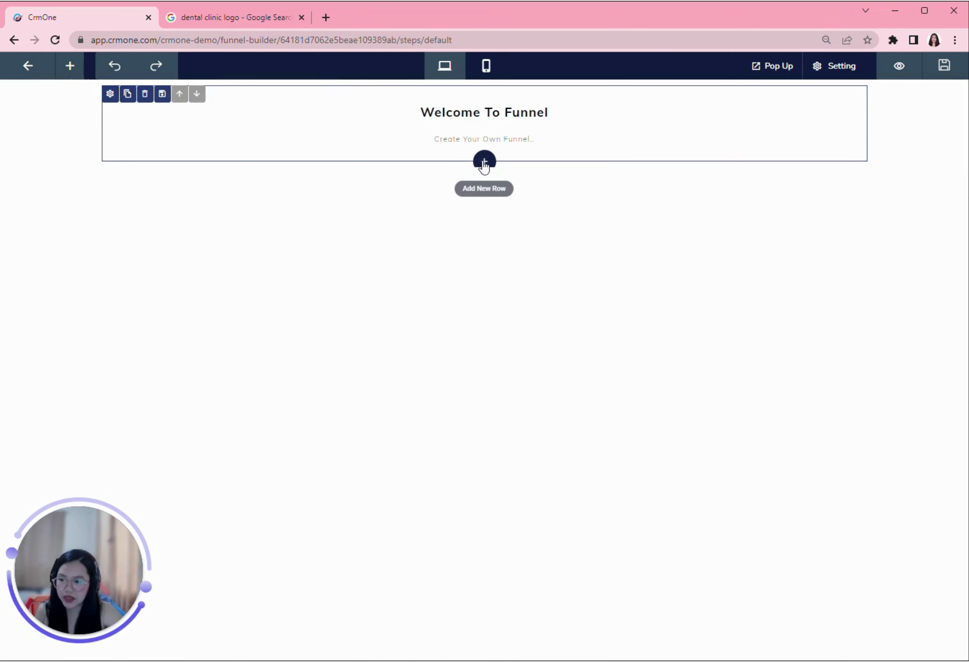
click(484, 162)
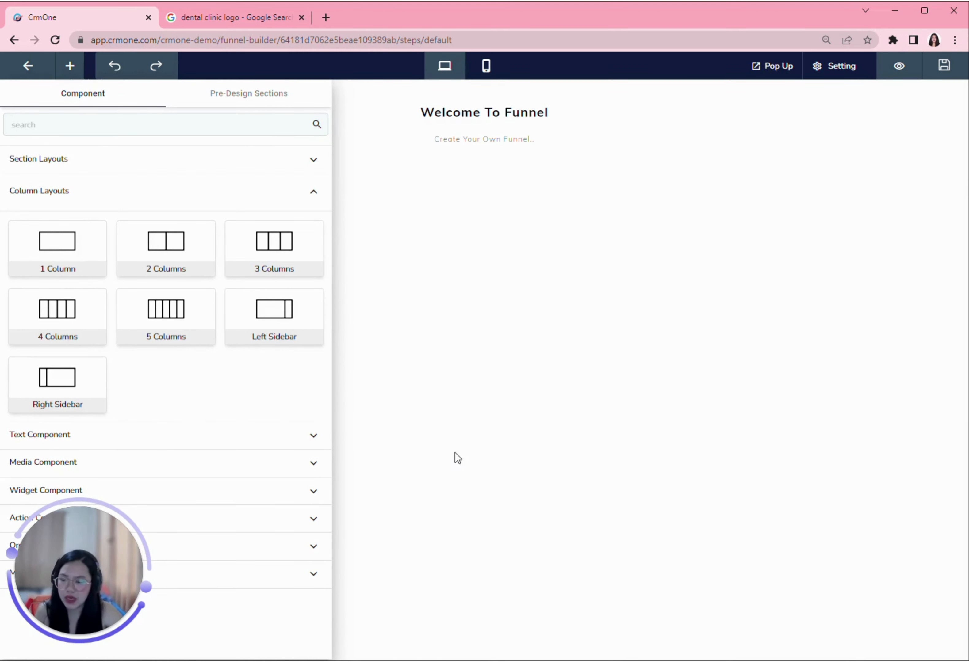
click(460, 464)
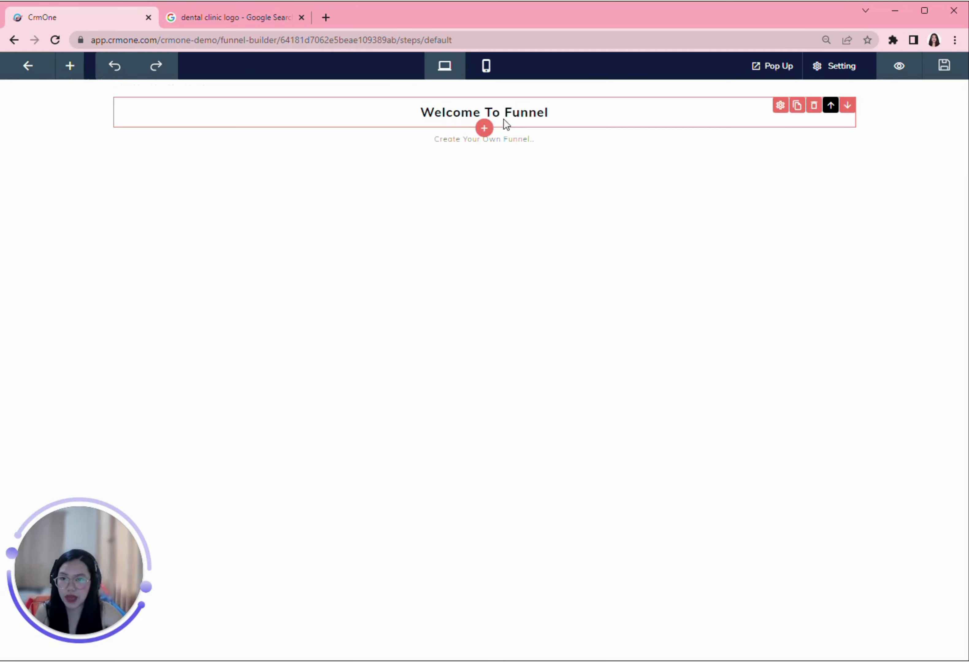
click(484, 128)
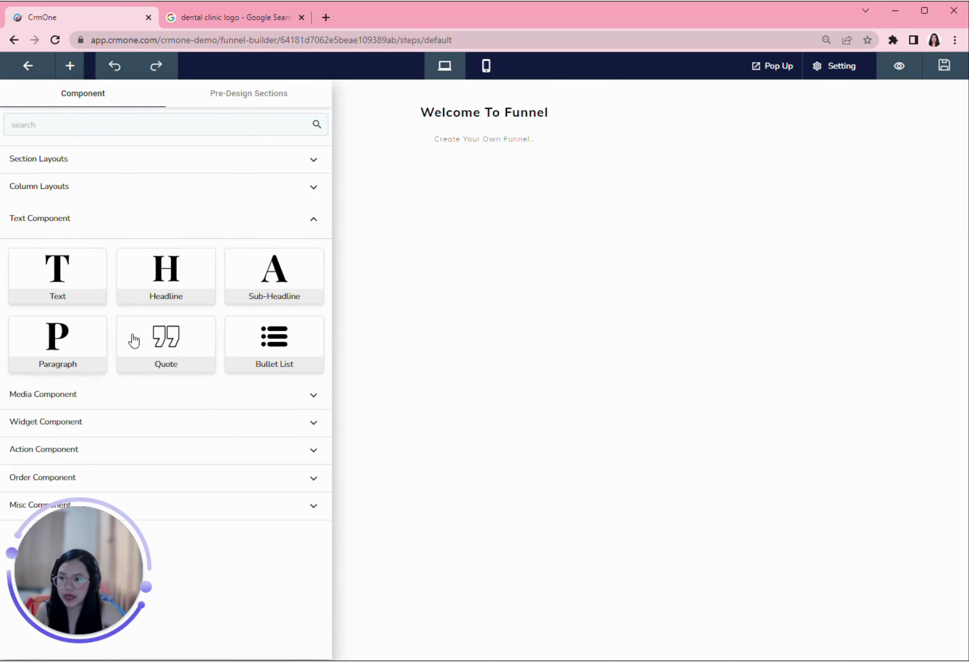
click(80, 424)
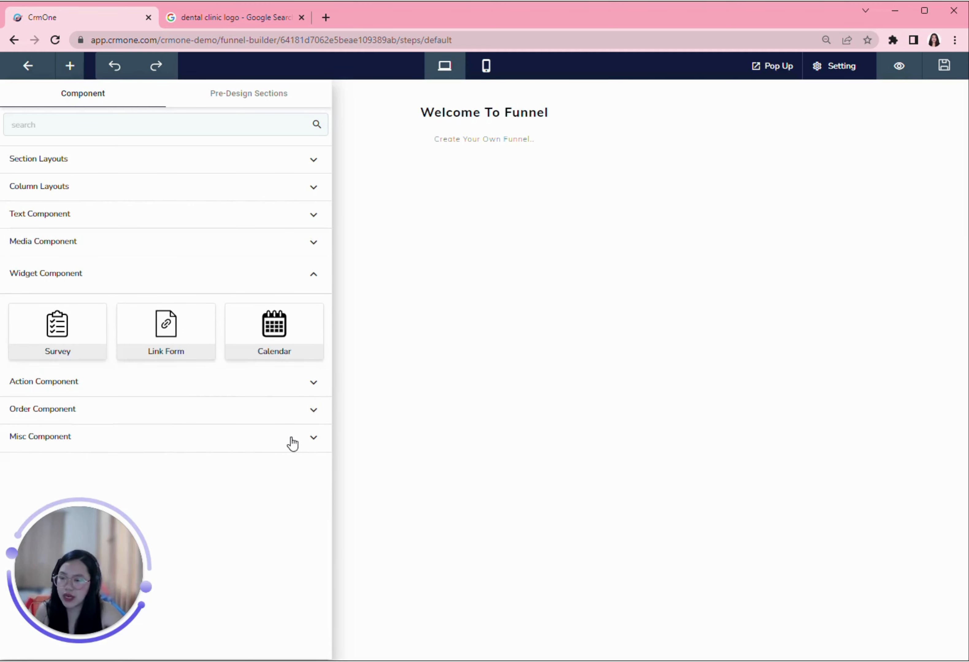
click(556, 502)
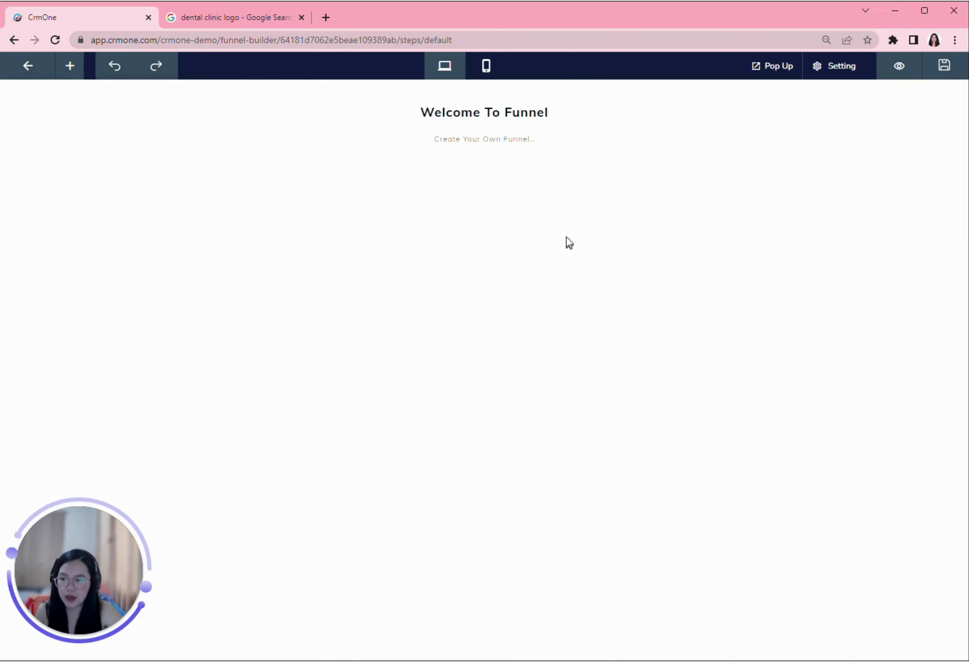
mouse_move(485, 118)
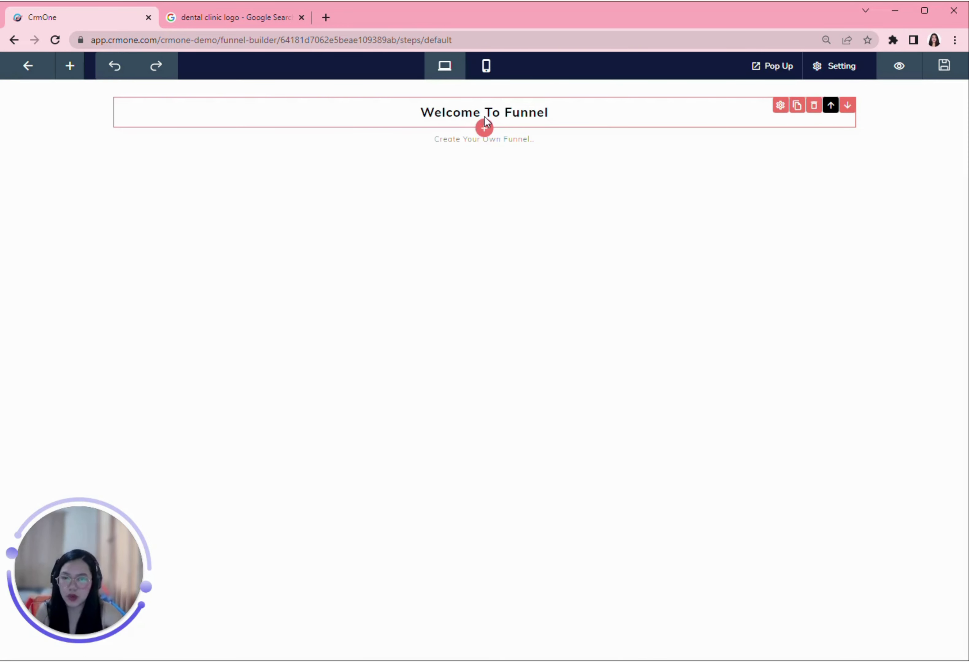
Step: Add an Image component directly below the Welcome To Funnel heading
click(484, 127)
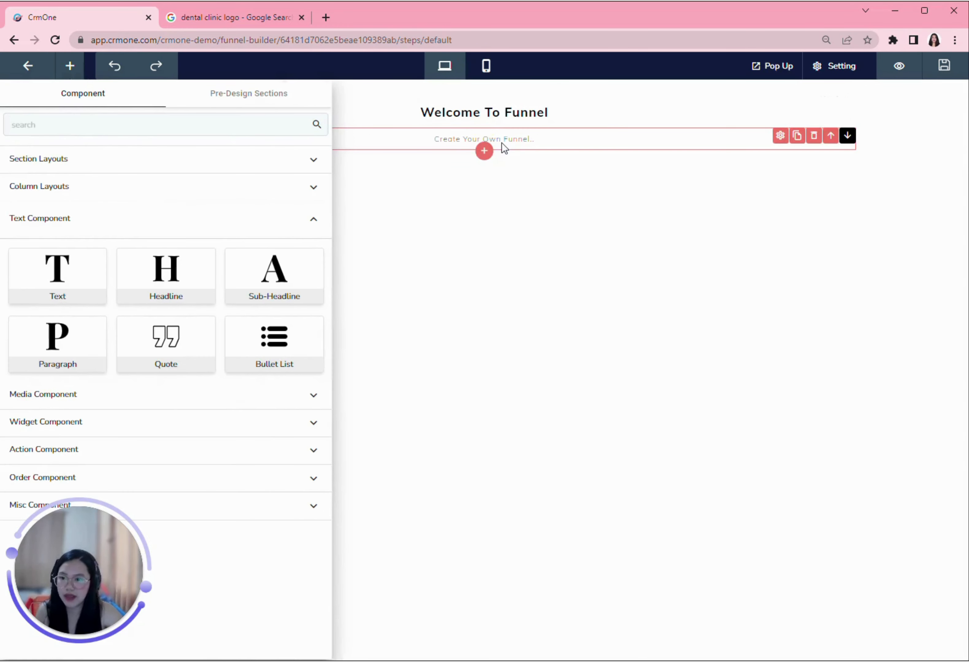
click(80, 399)
mouse_move(89, 320)
mouse_down()
mouse_move(71, 321)
mouse_move(87, 320)
mouse_up()
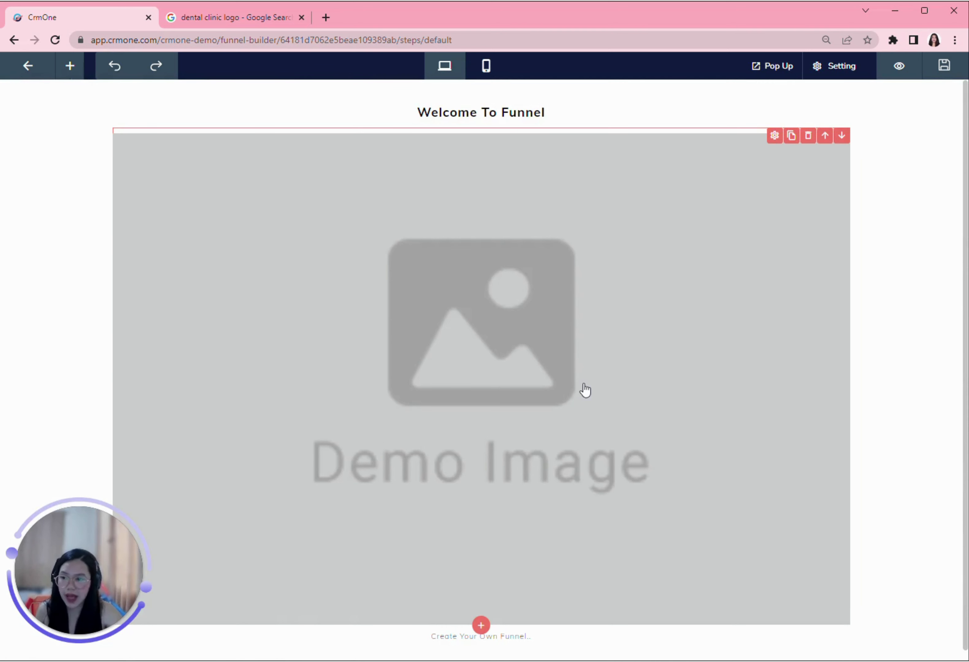
Step: Upload the Just Smile dental clinic logo via Media Manager and insert it into the image
click(775, 137)
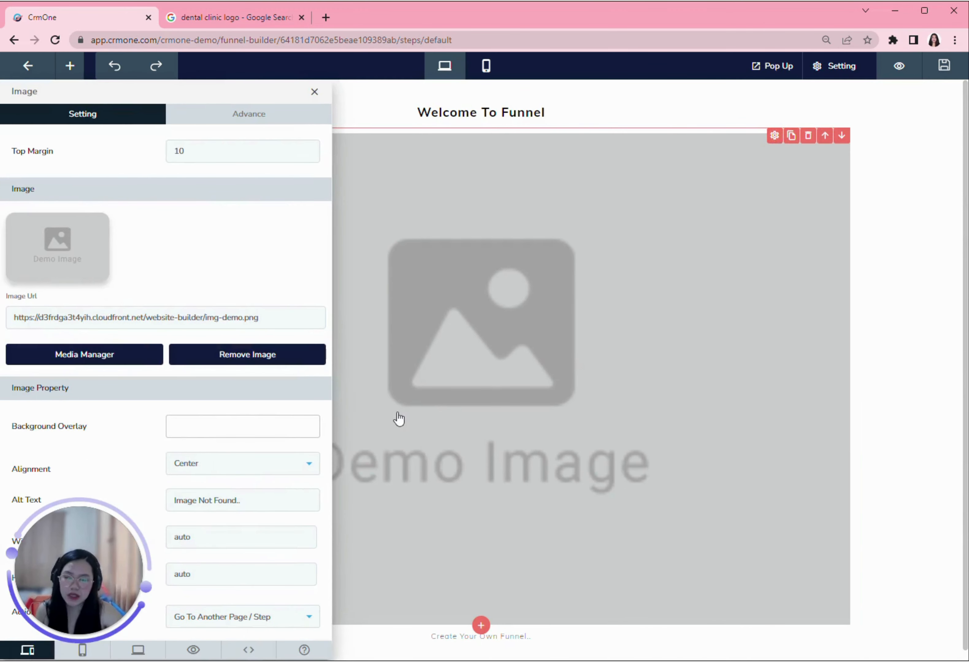
click(93, 360)
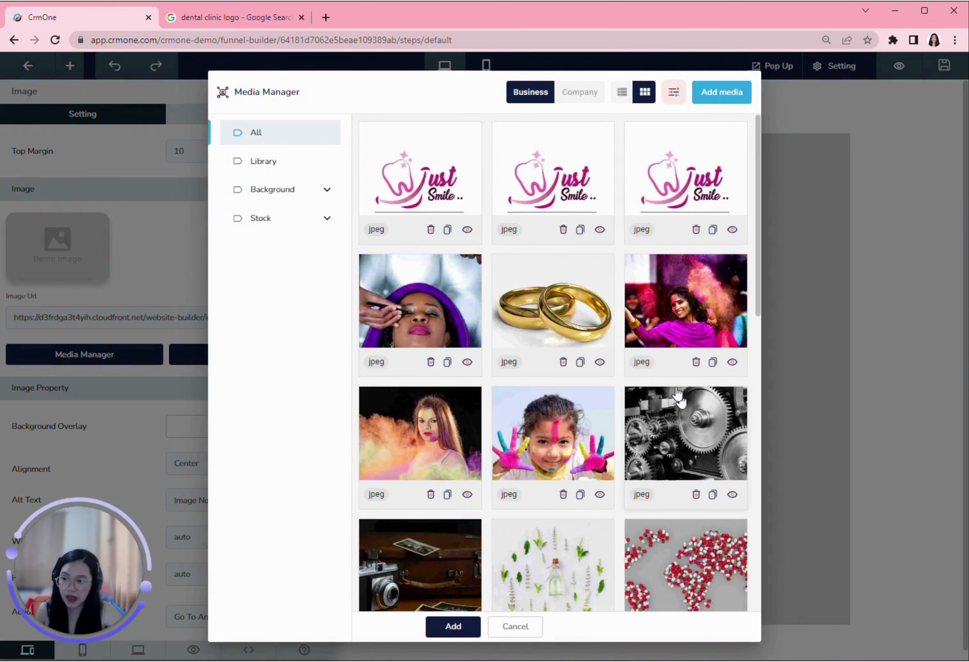
click(721, 99)
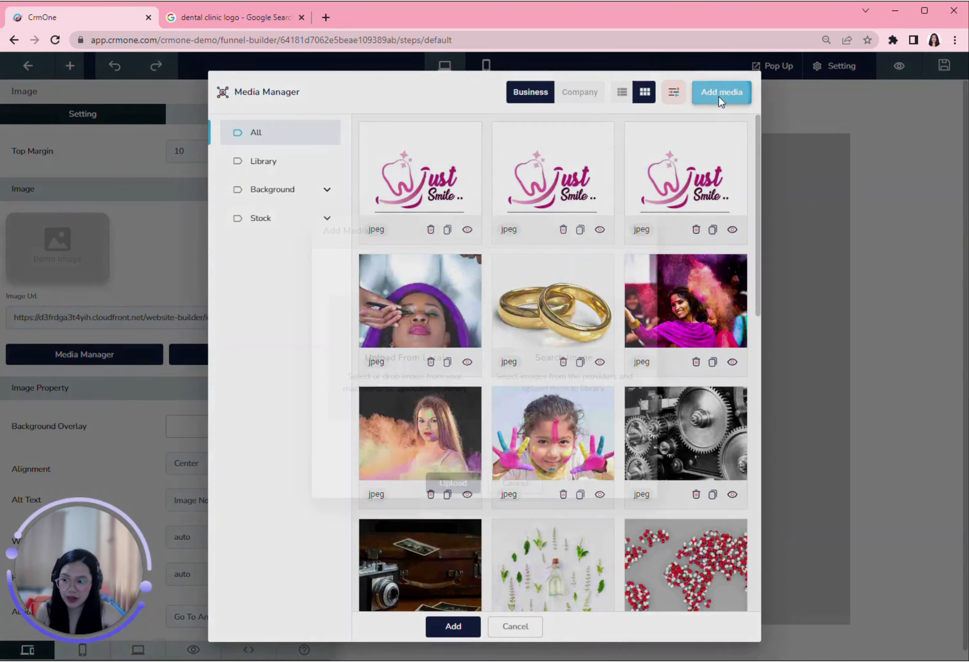
click(412, 368)
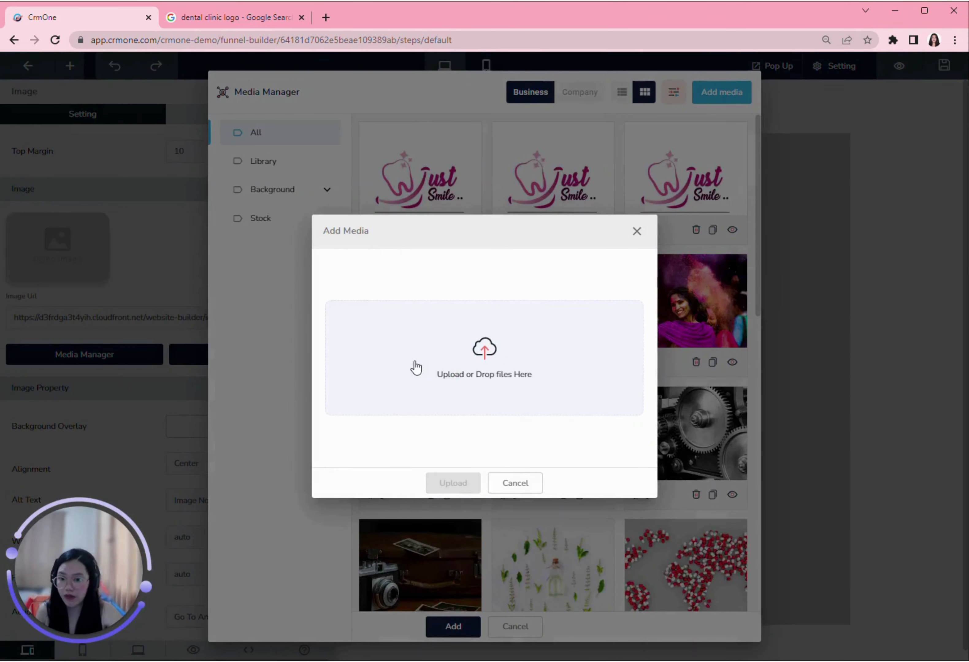
click(508, 359)
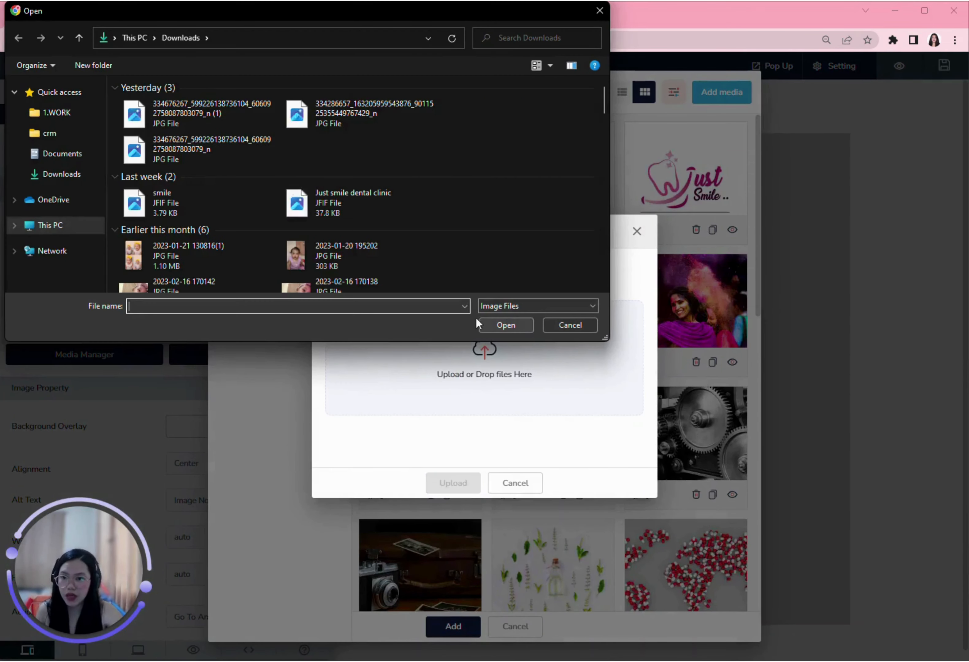
click(318, 202)
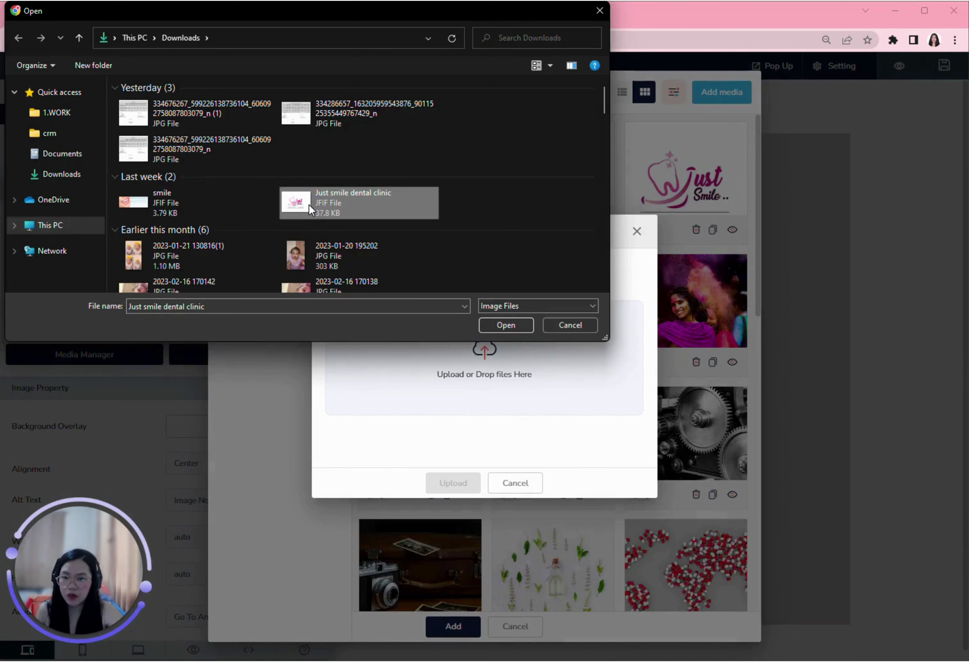
click(499, 328)
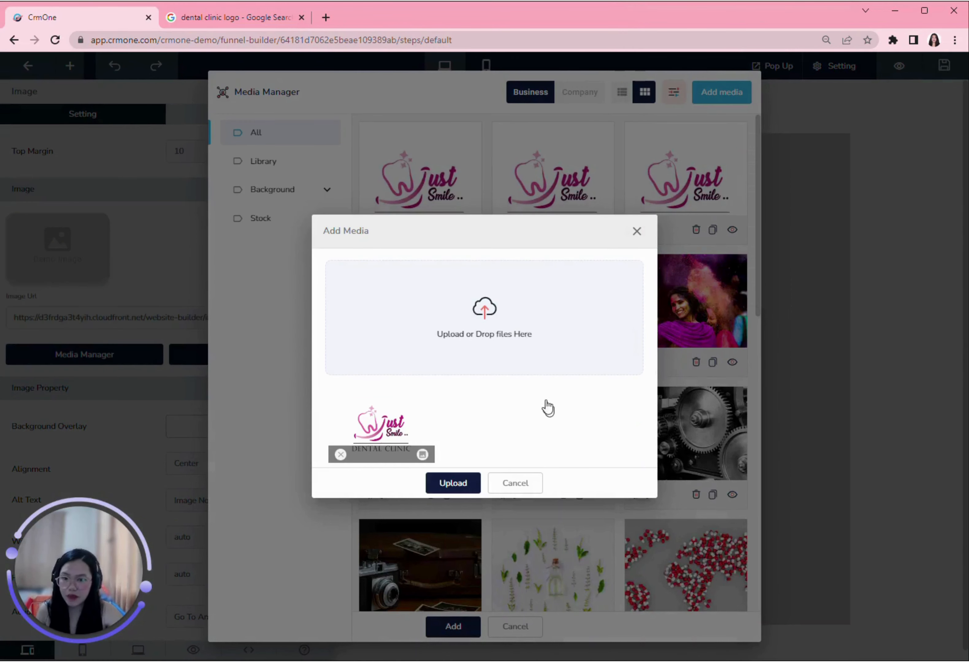
click(462, 485)
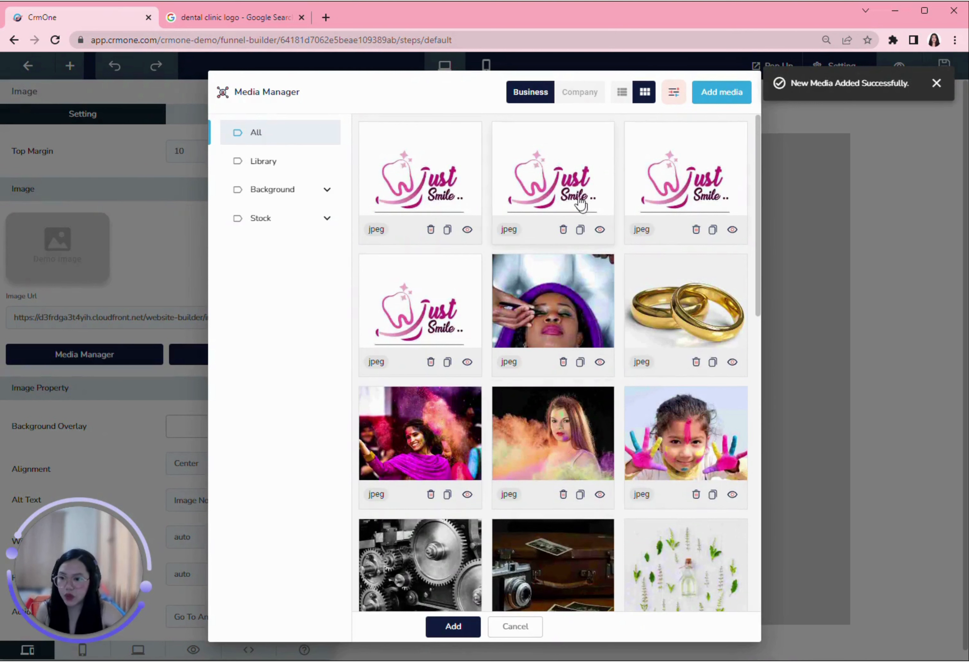
click(414, 185)
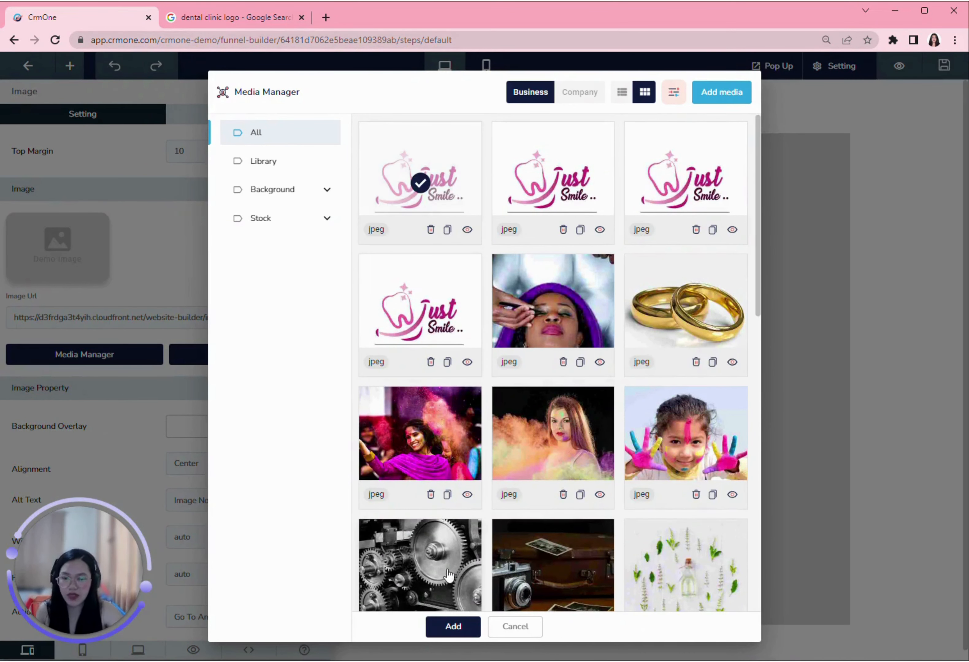
click(450, 626)
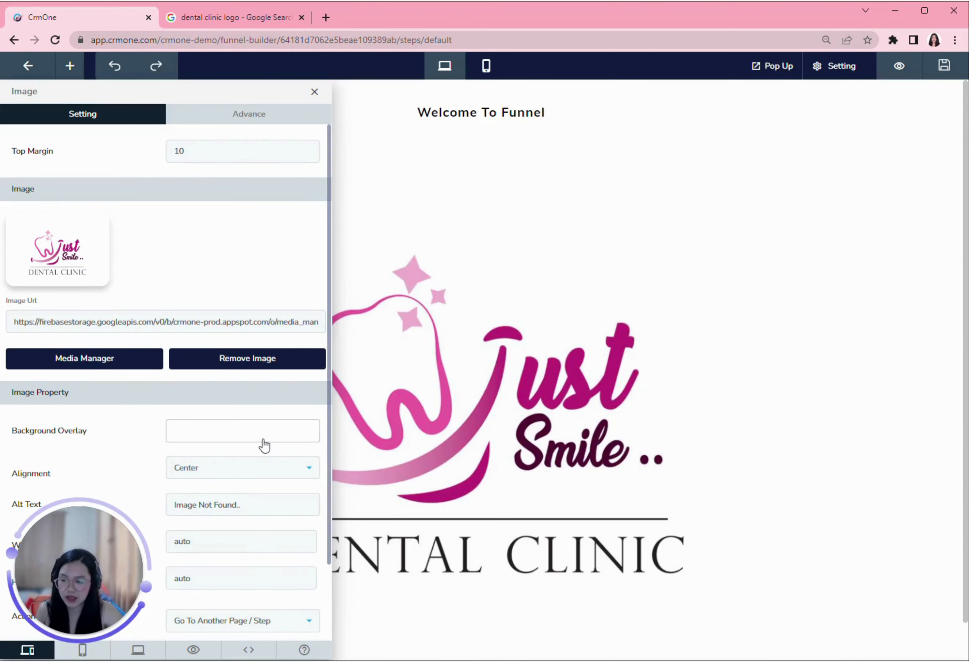
Step: Check the image's Advance options, close its settings, and add a new row below the logo
scroll(248, 521, down, 2)
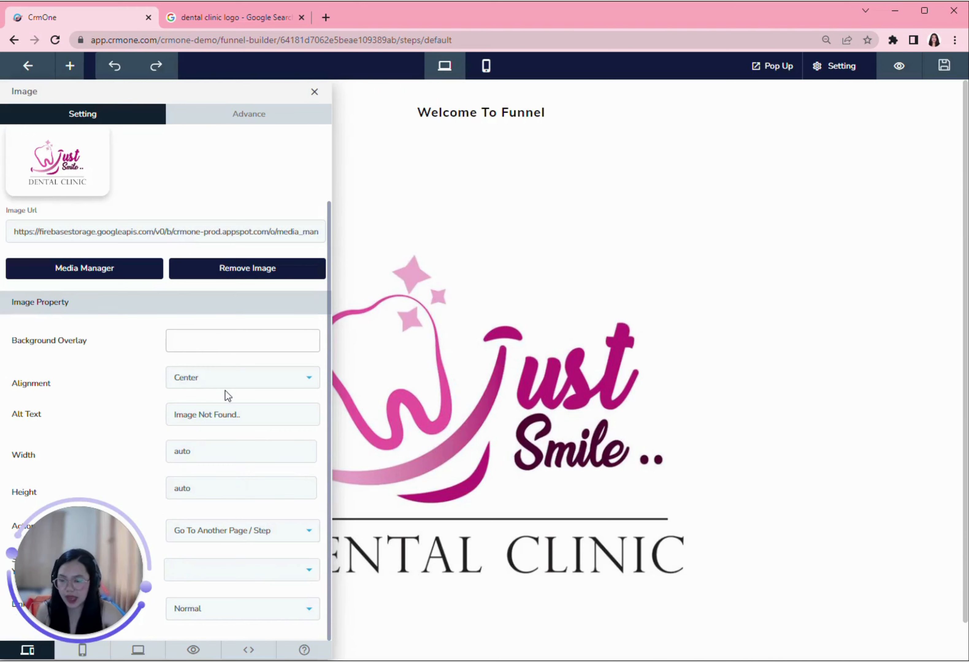
scroll(227, 396, up, 2)
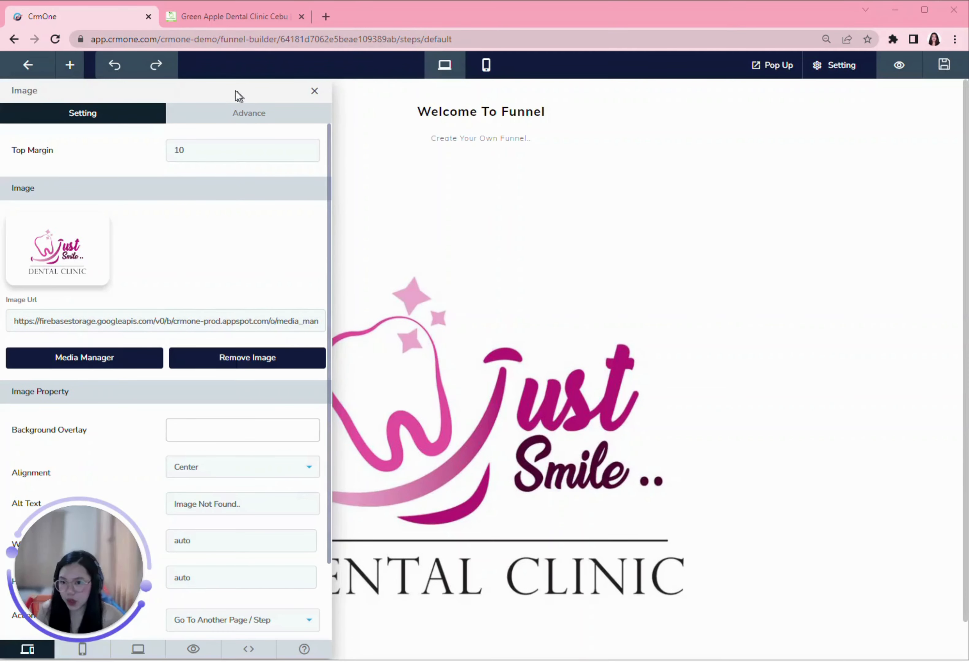
click(255, 119)
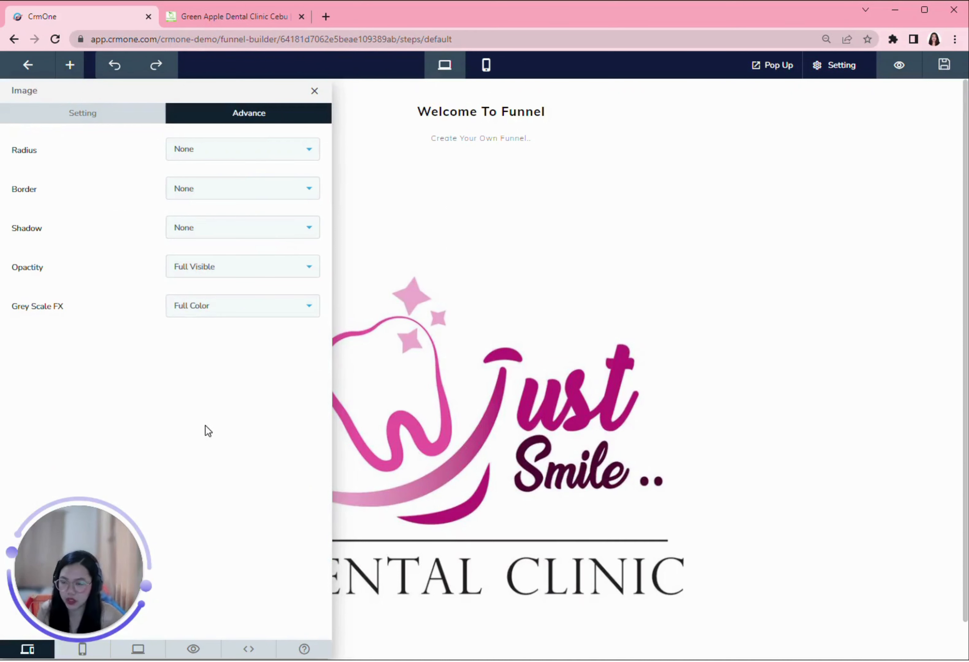
click(502, 428)
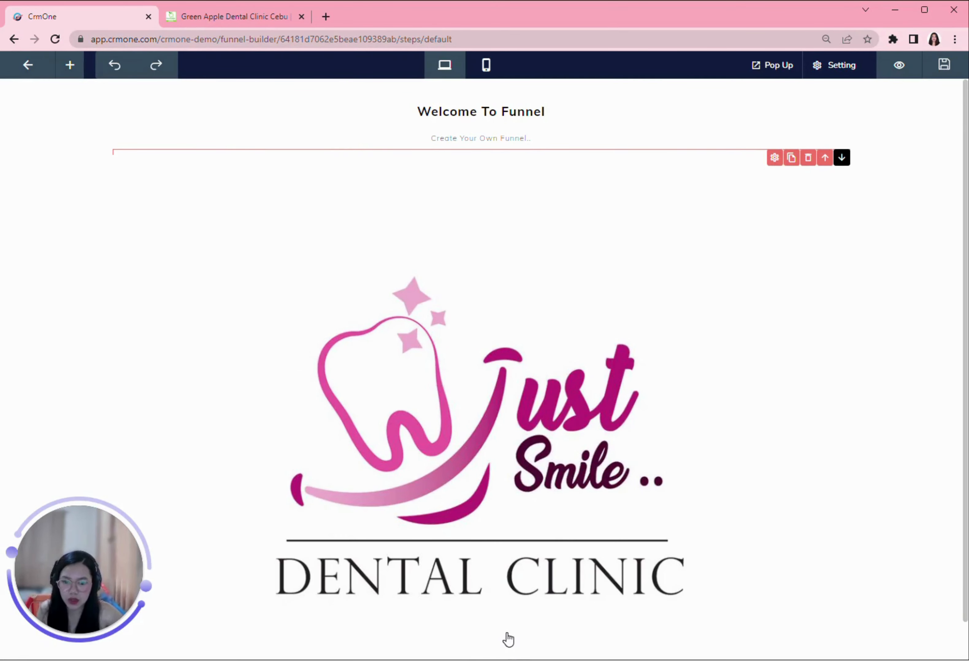
scroll(508, 639, down, 1)
click(480, 643)
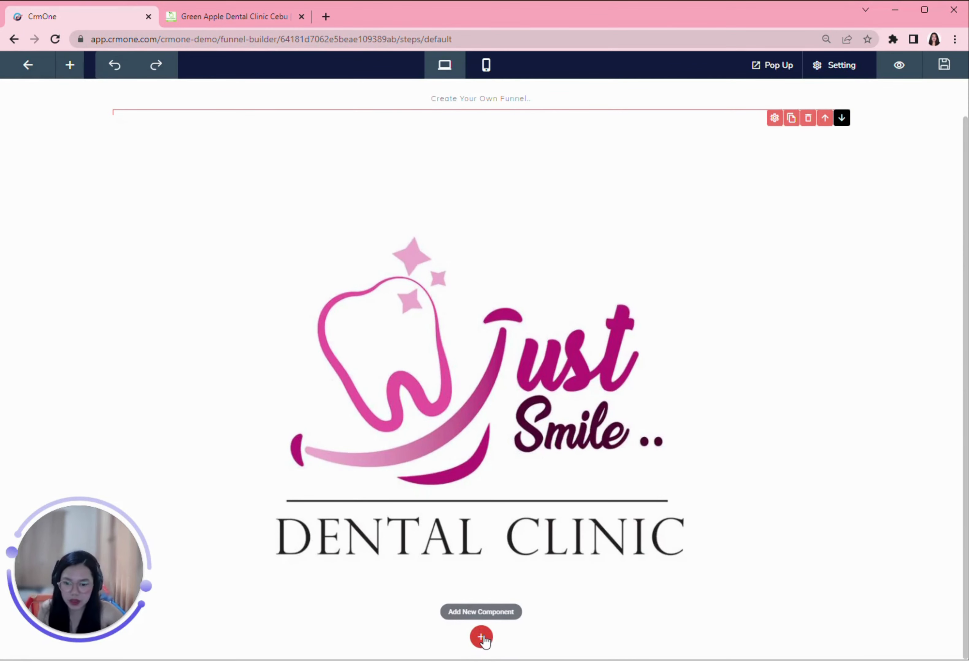
Step: Add a text element with the state-of-the-art dental services tagline pasted in
click(482, 638)
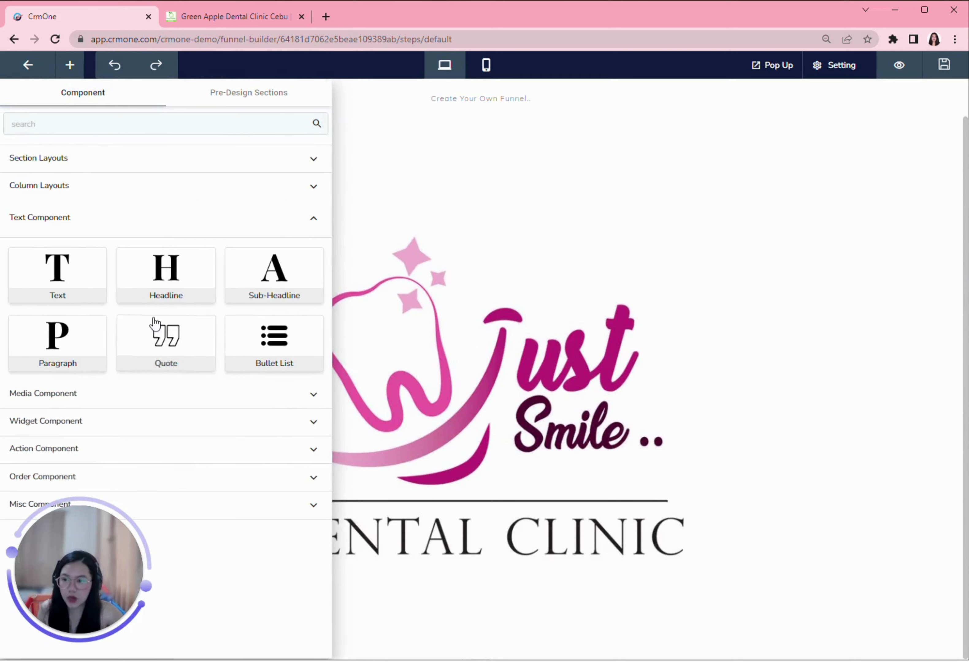
click(65, 280)
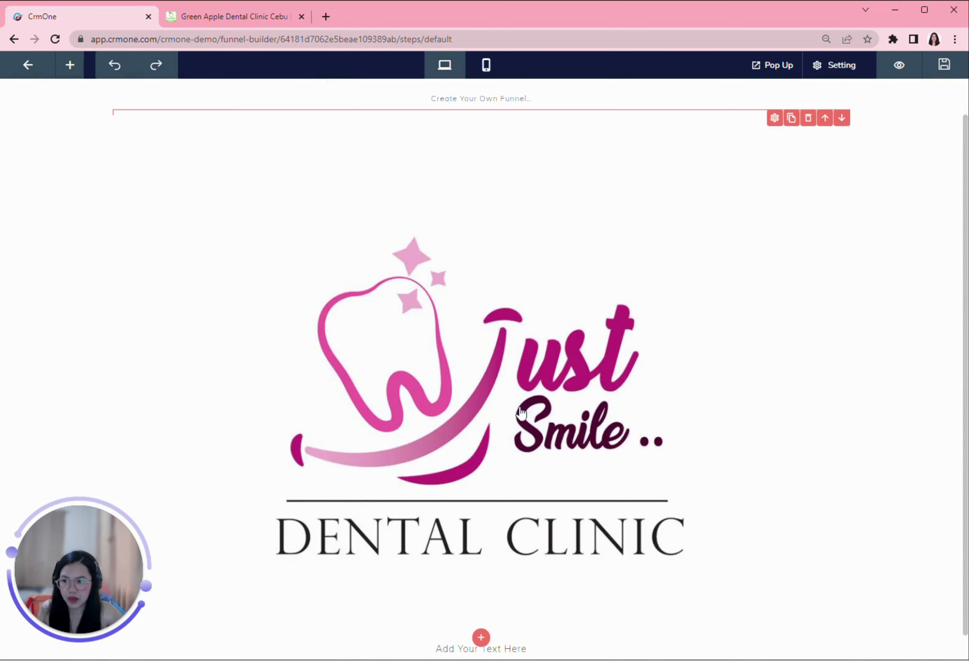
scroll(599, 546, down, 1)
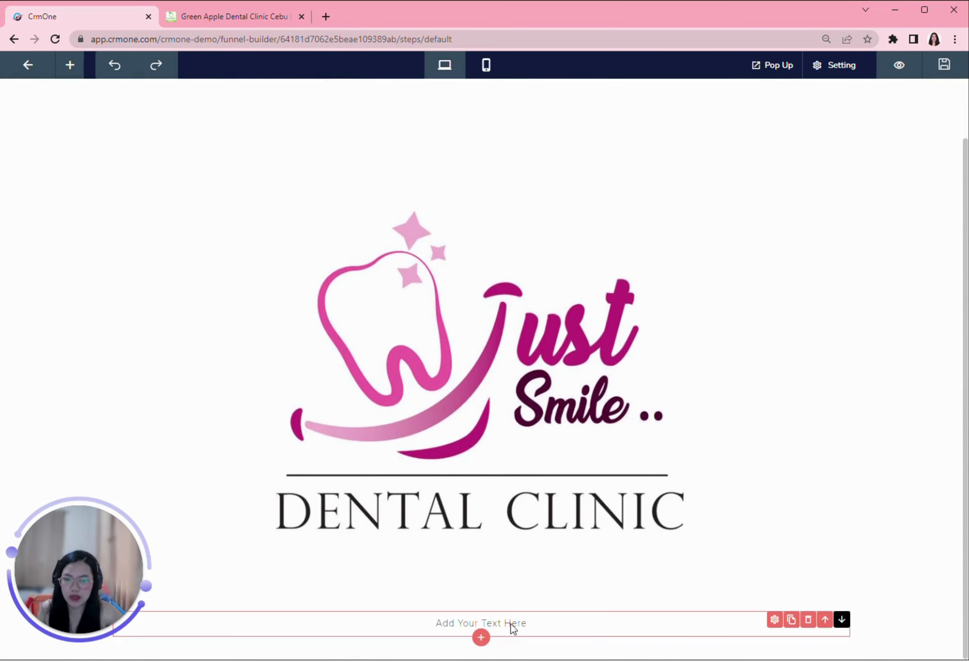
click(775, 620)
drag(88, 188, 16, 188)
key(BackSpace)
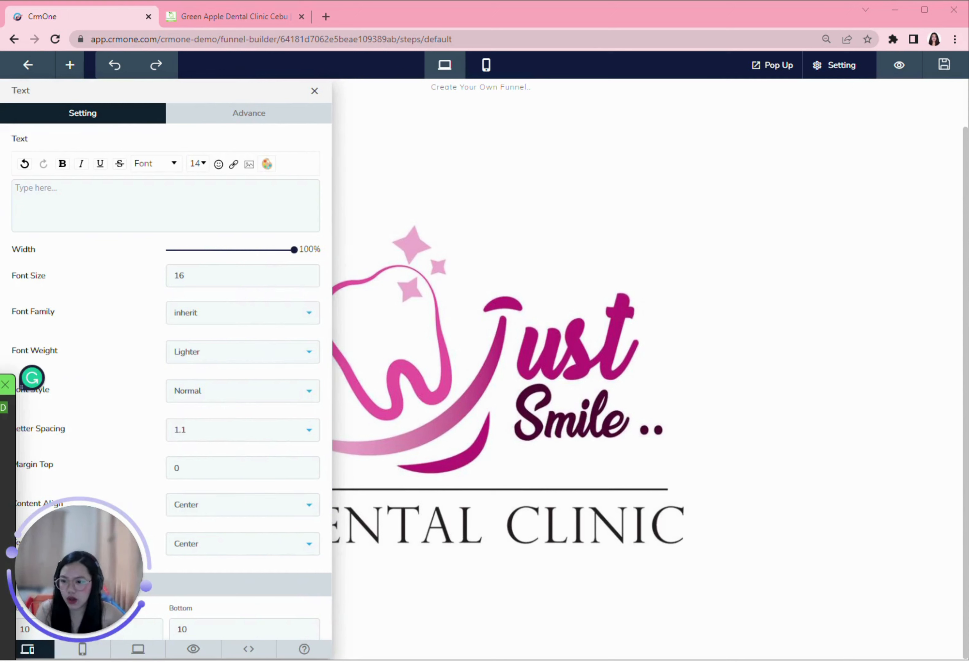
click(80, 193)
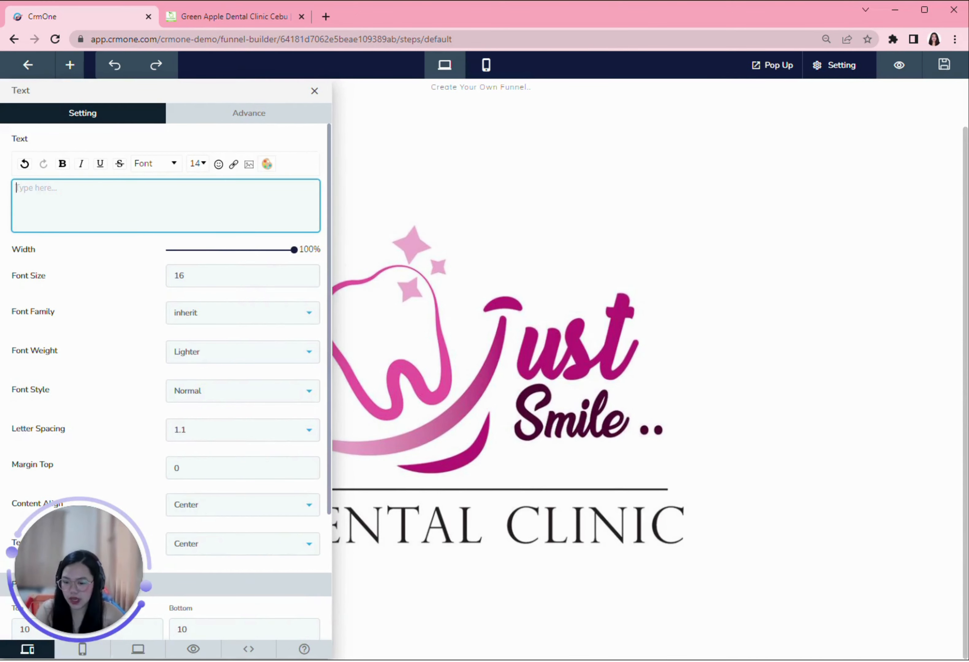
text(STATE-OF-THE-ART DENTAL SERVICES AND FACILITY)
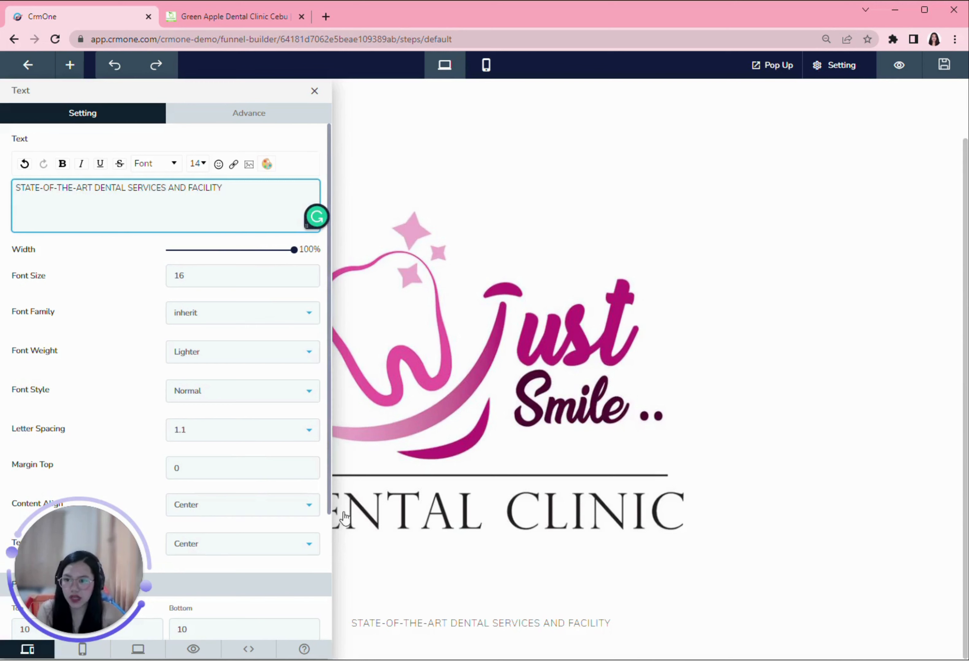
click(509, 597)
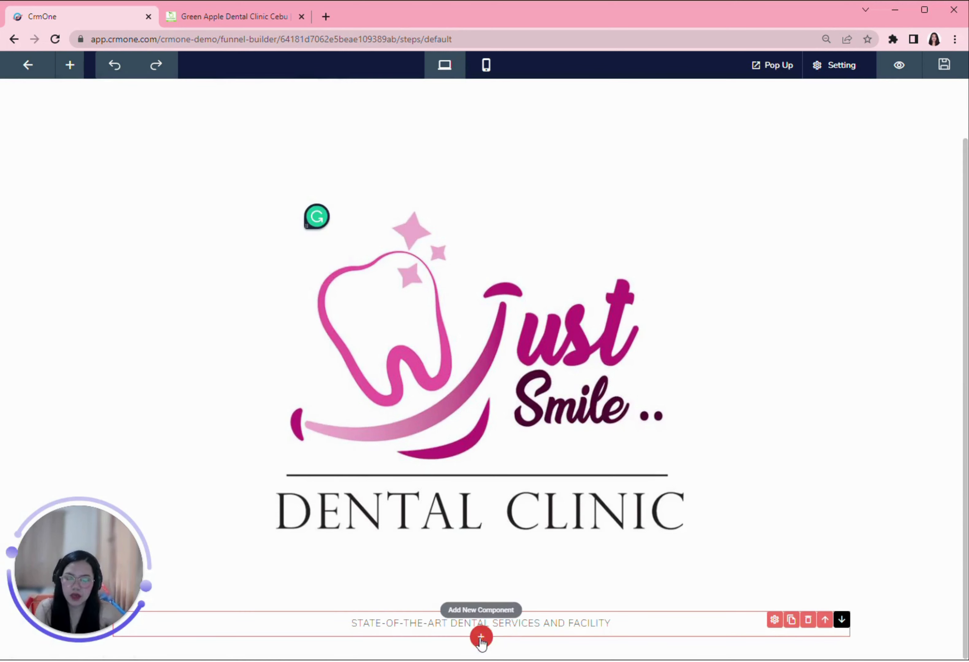
Step: Add a second text element reading 'WORLD-CLASS DENTAL PROFESSIONALS'
click(481, 637)
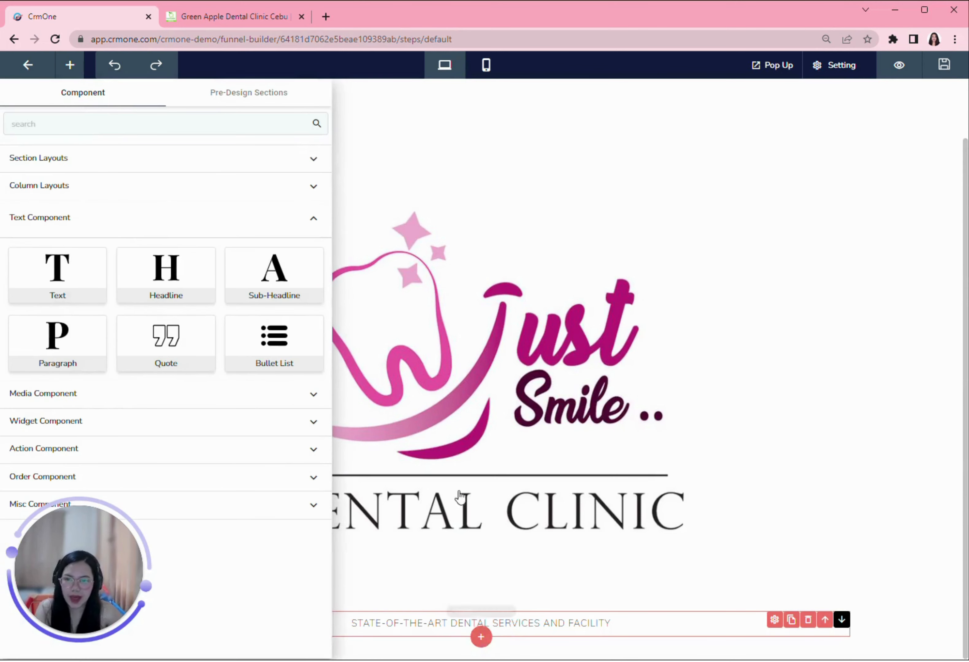
click(57, 272)
click(774, 646)
click(1, 439)
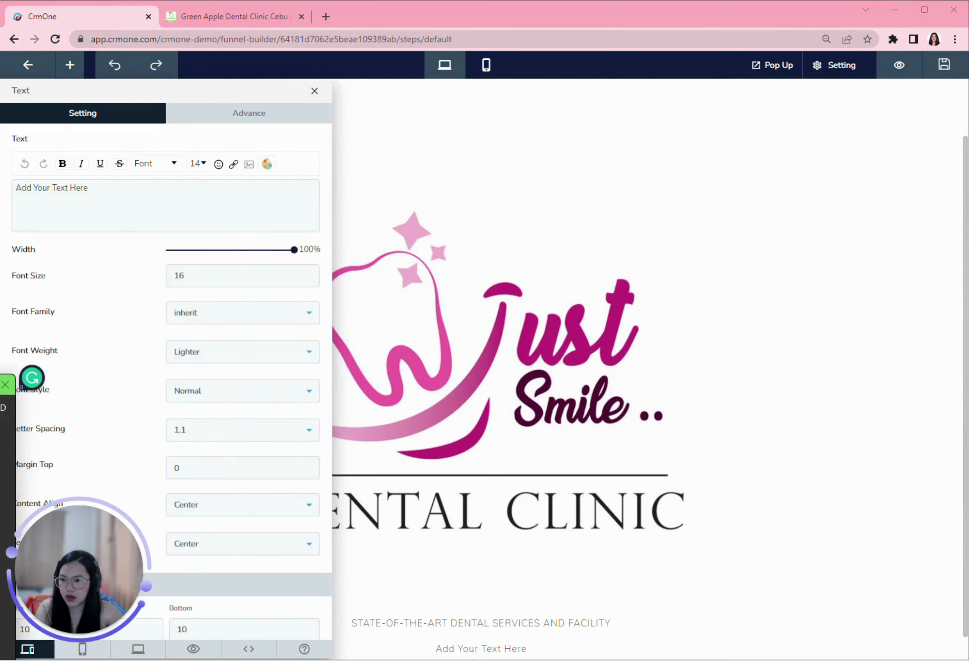
click(127, 199)
text(WORLD-CLASS DENTAL PROFESSIONALS)
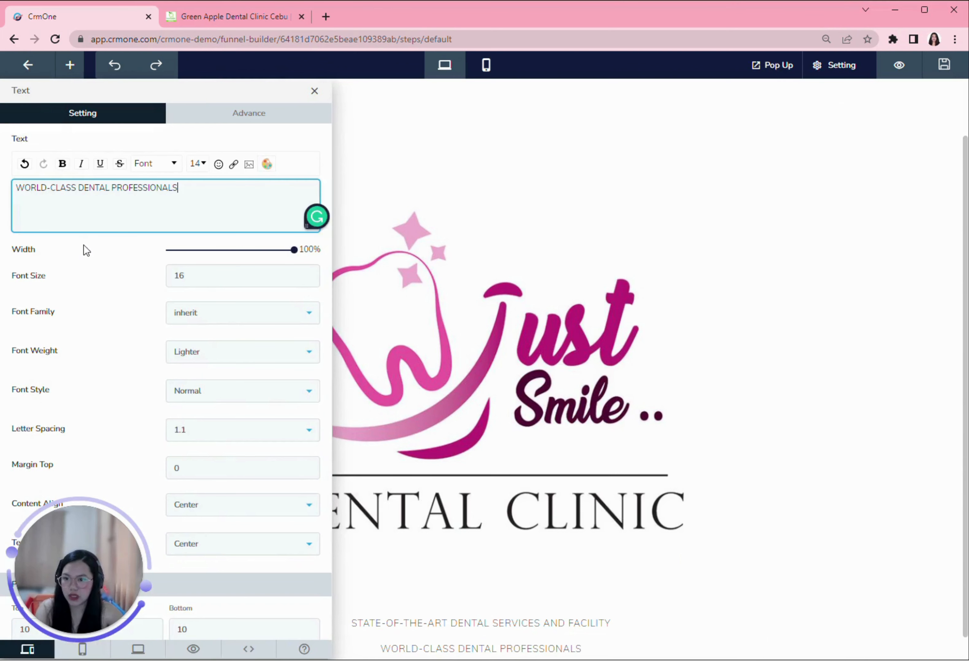
click(594, 547)
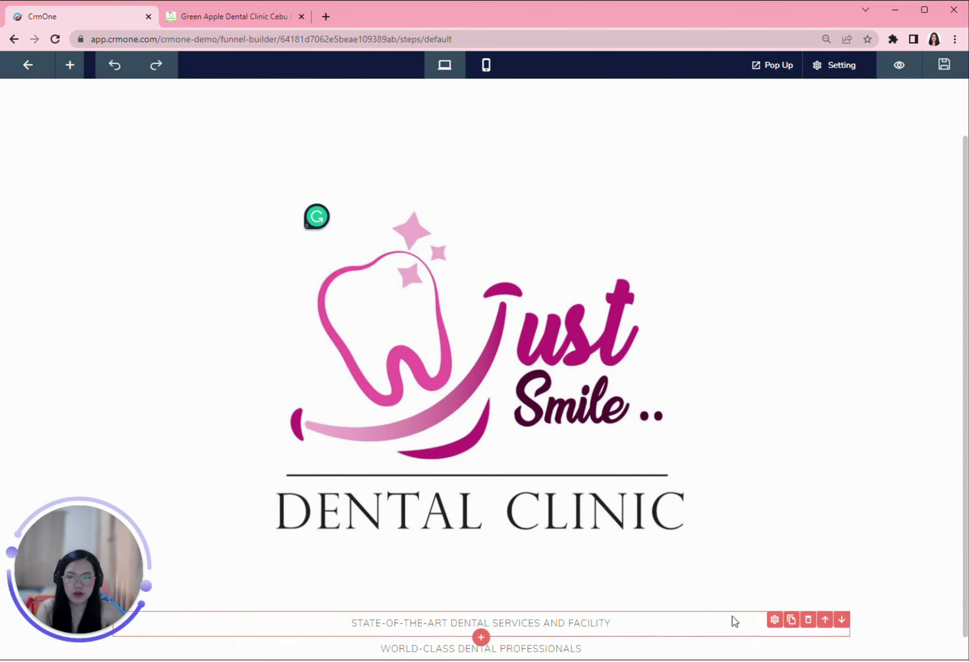
Step: Add a third text element reading 'THE BEST DENTAL CARE IN ASIA'
scroll(766, 637, down, 1)
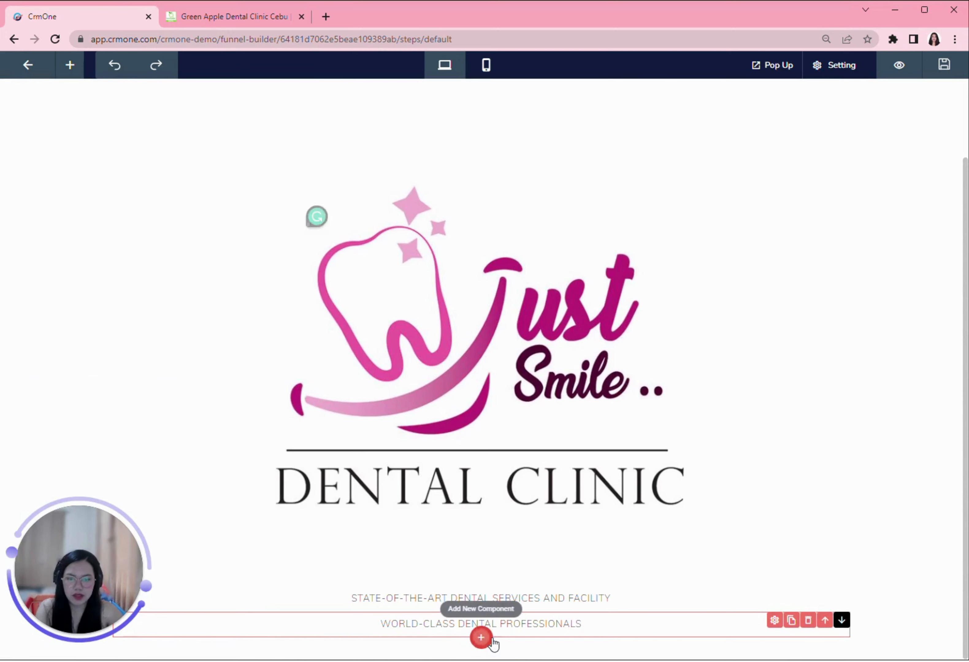
click(481, 637)
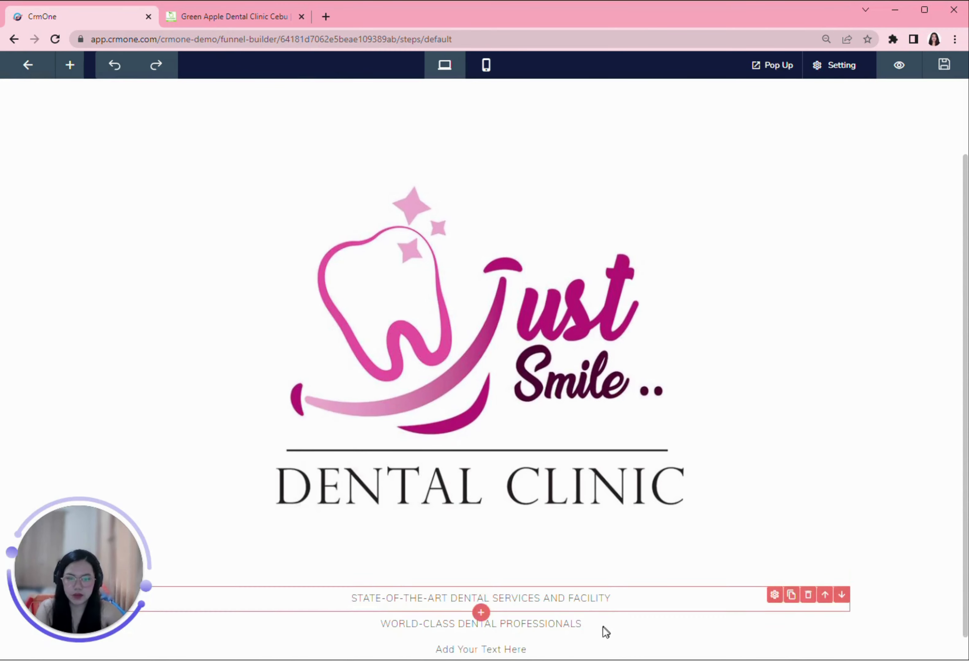
scroll(569, 633, down, 1)
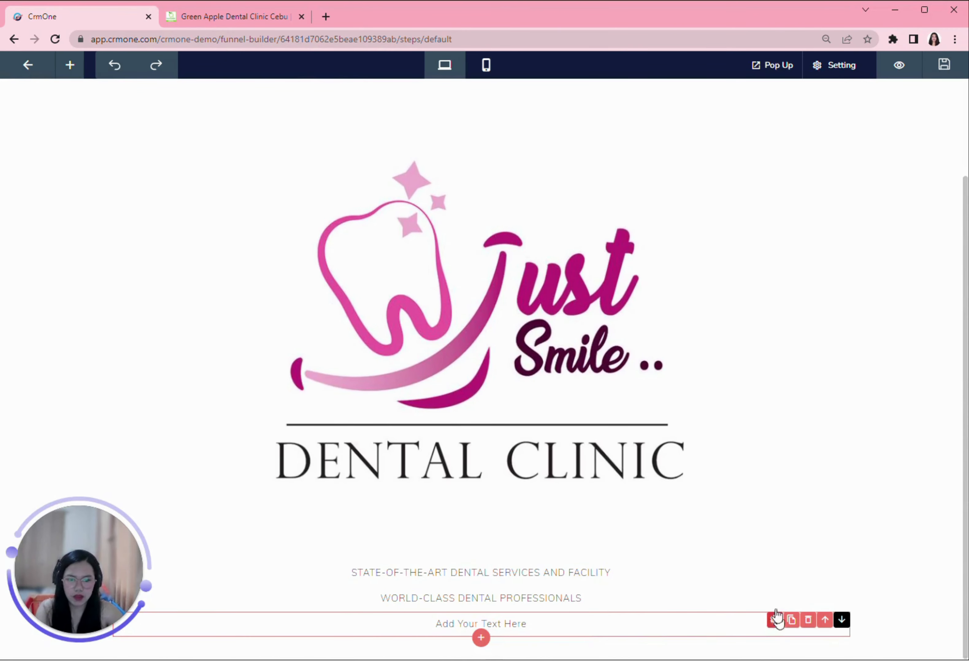
click(774, 620)
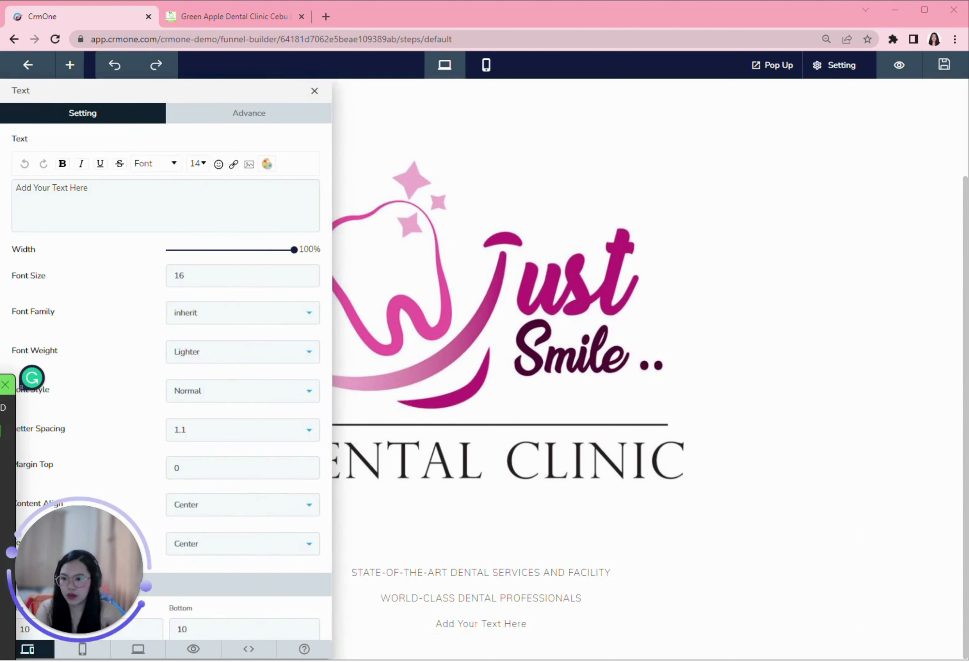
click(106, 204)
key(ctrl+a)
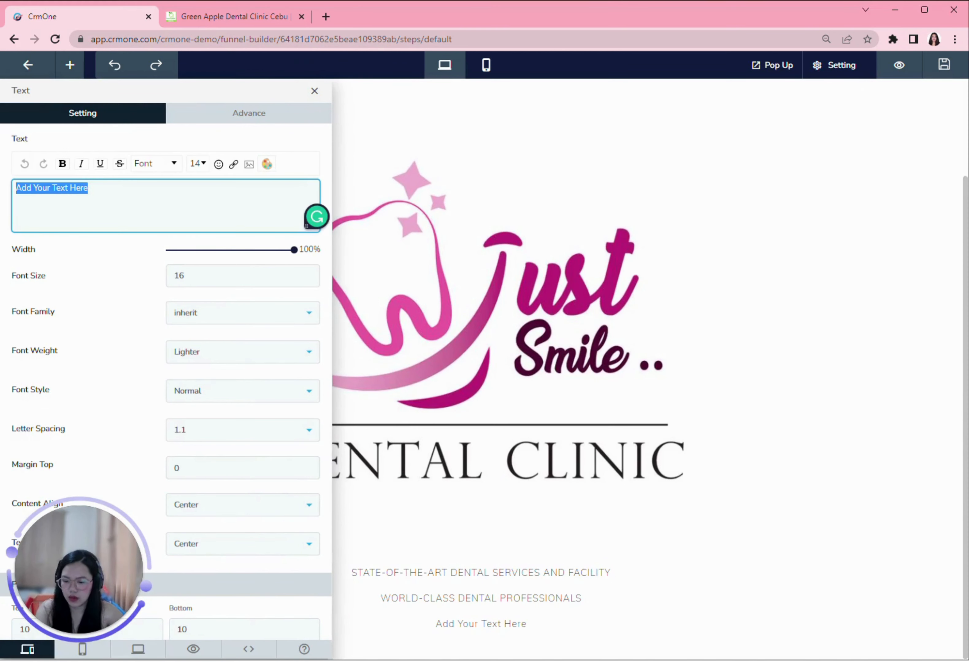
text(THE BEST DENTAL CARE IN ASIA)
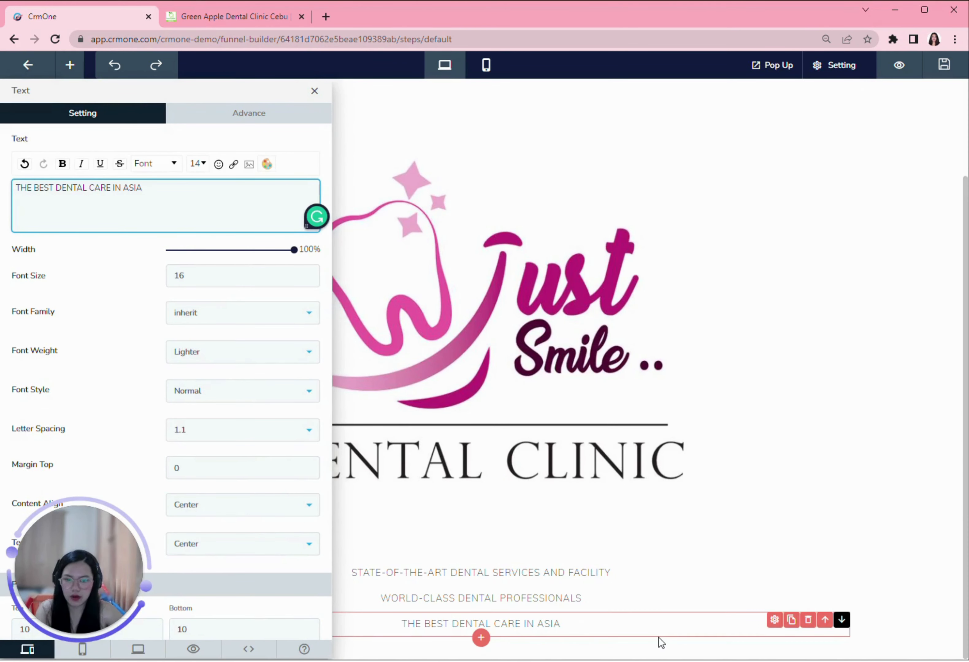
click(658, 637)
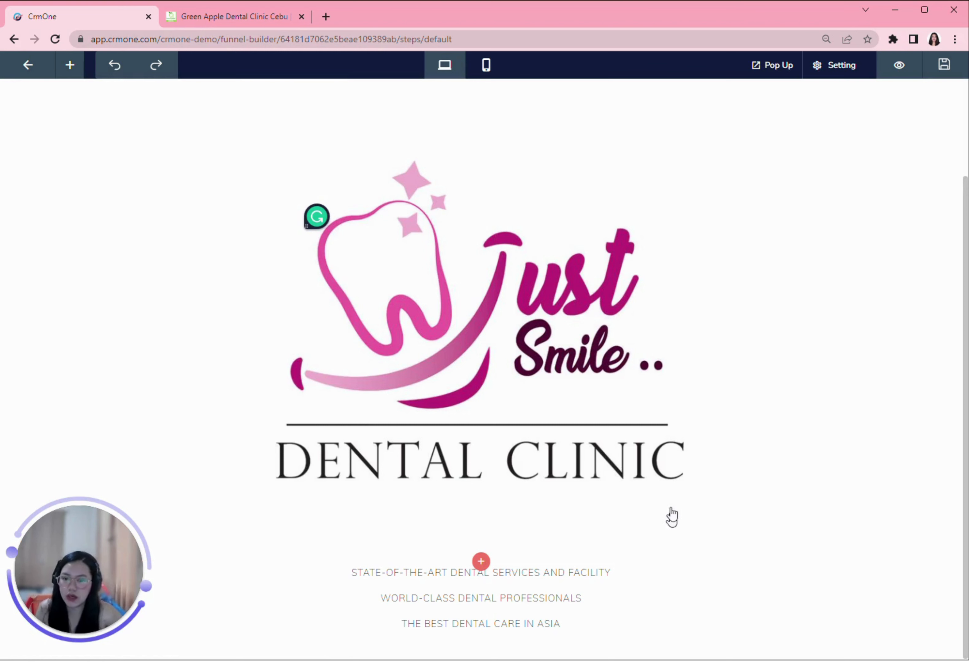
Step: Place a form block under the logo and link it to the Demo form
click(481, 561)
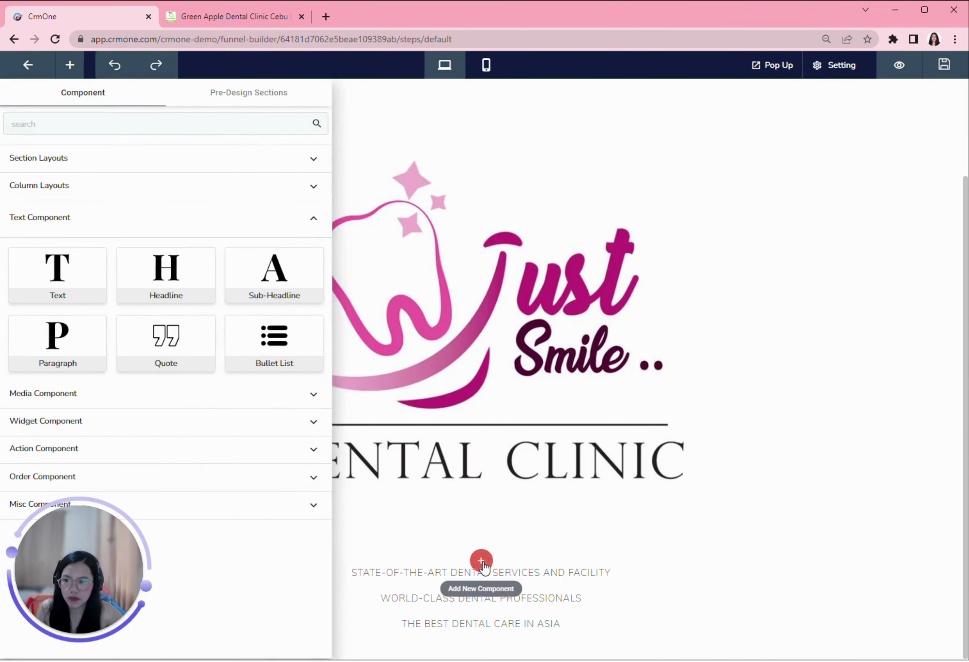
click(93, 422)
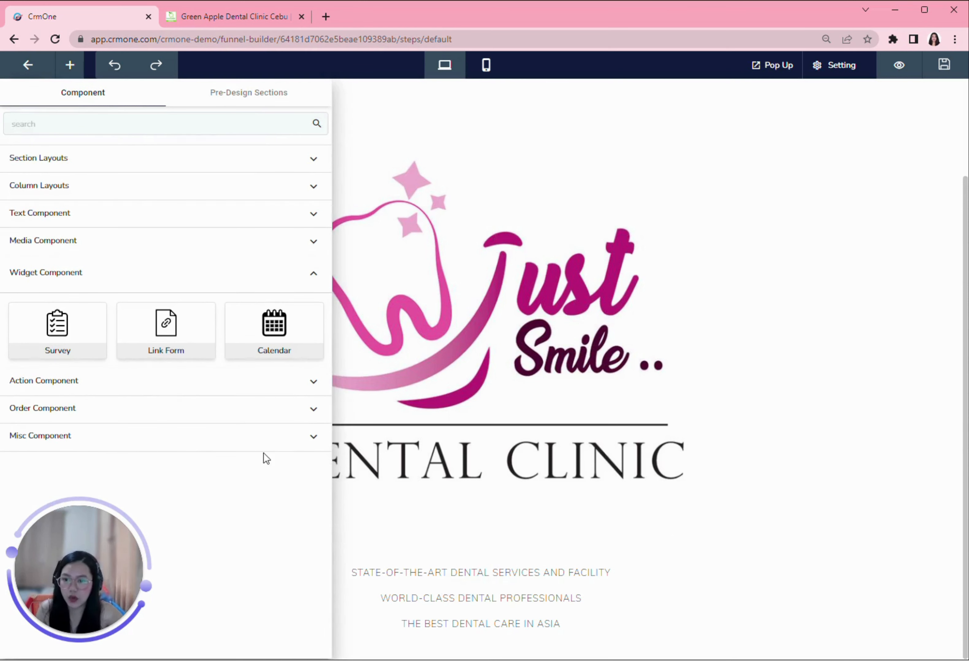
drag(165, 335, 171, 343)
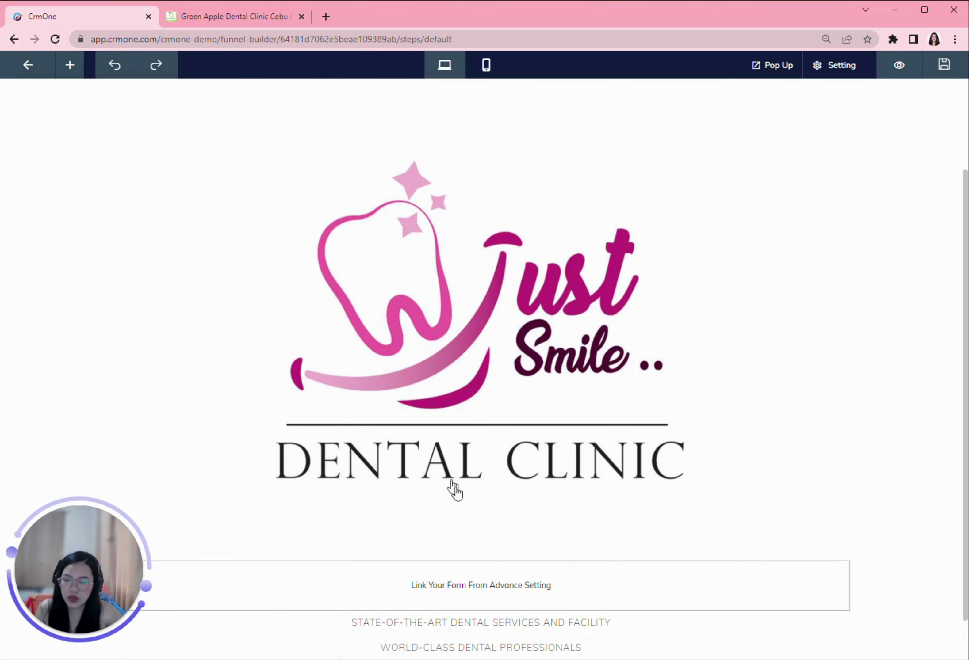
scroll(464, 502, down, 1)
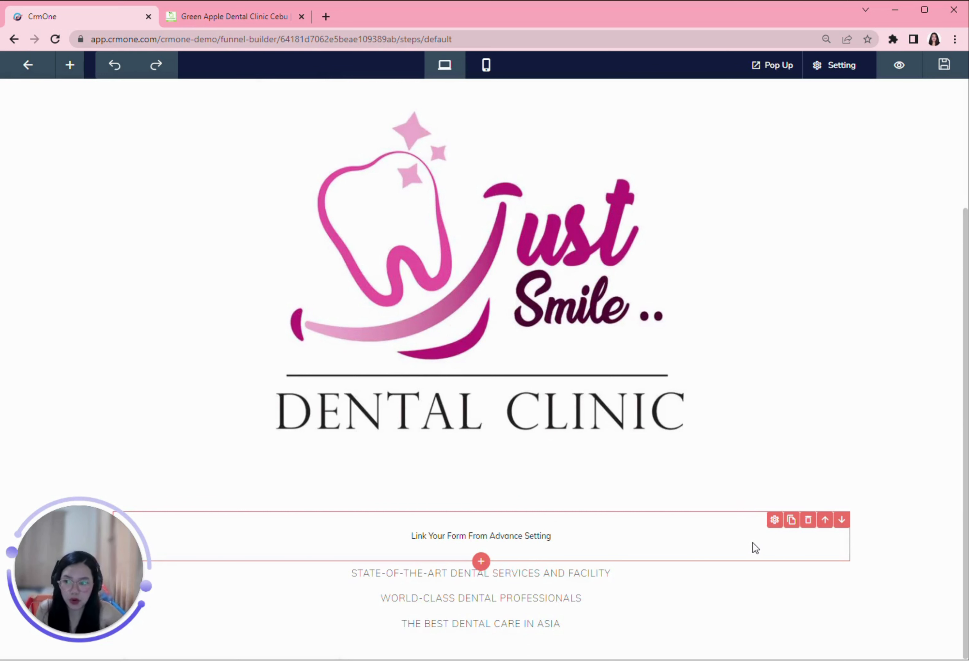
click(775, 521)
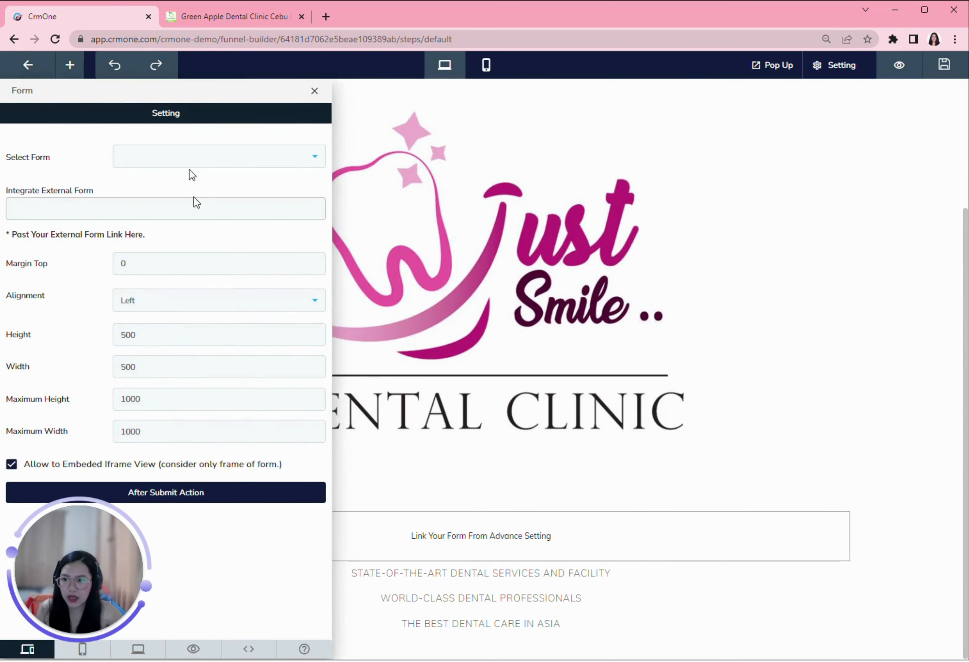
click(209, 158)
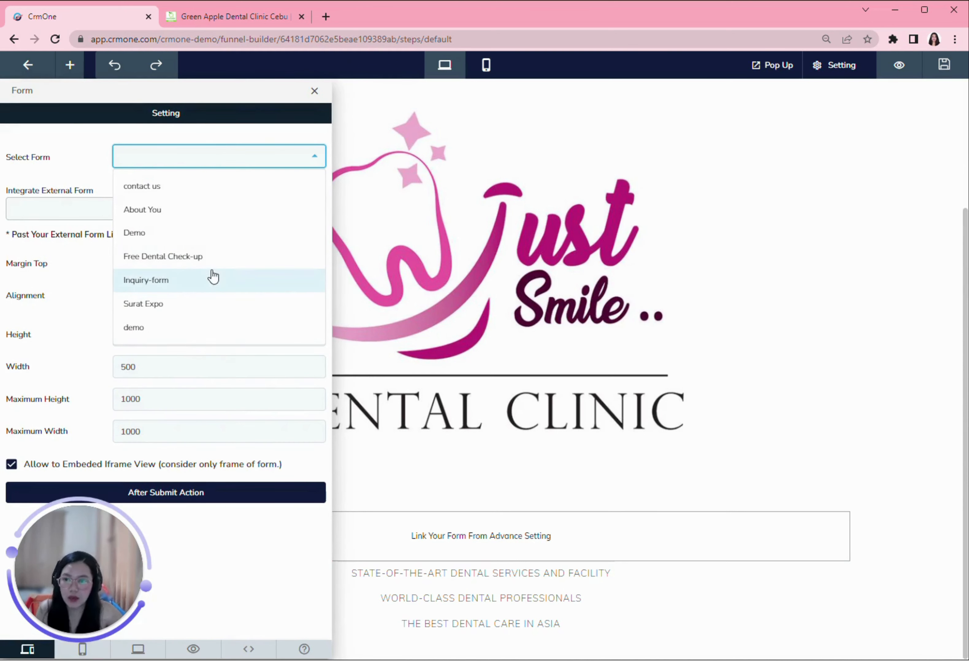
click(55, 167)
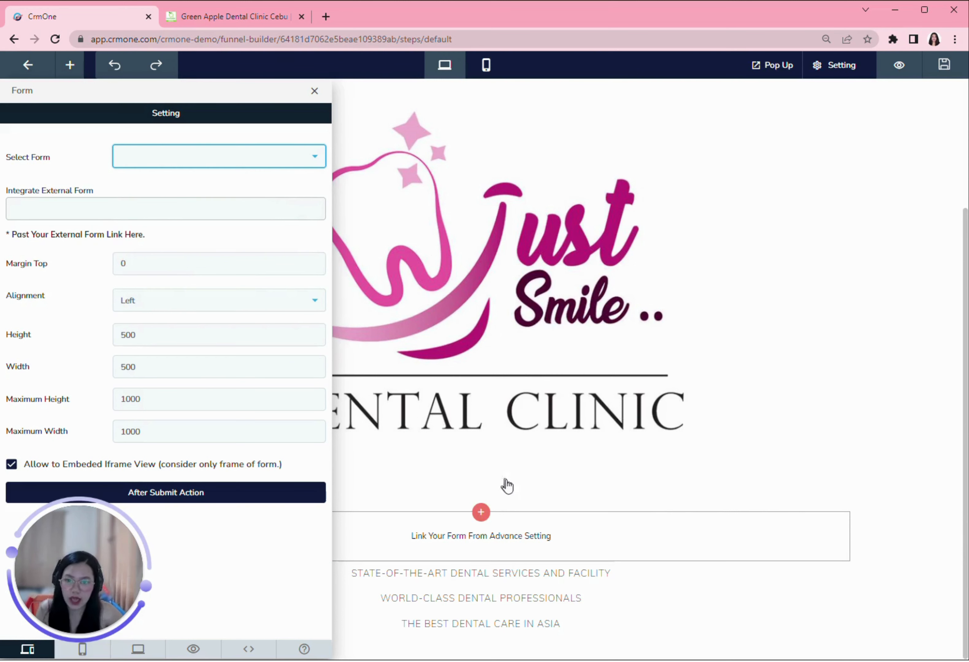
click(192, 162)
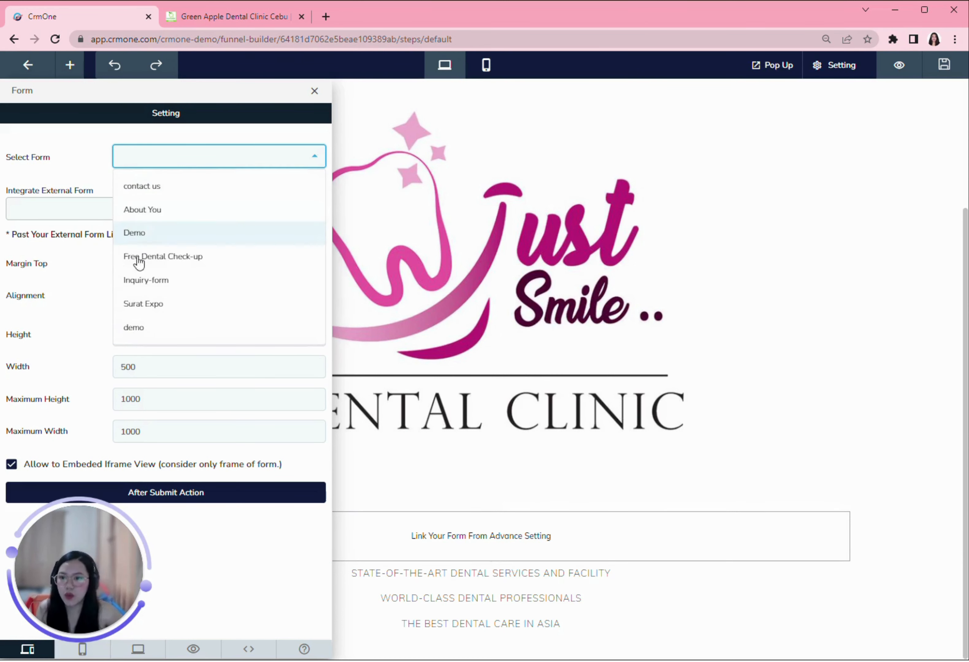
click(141, 331)
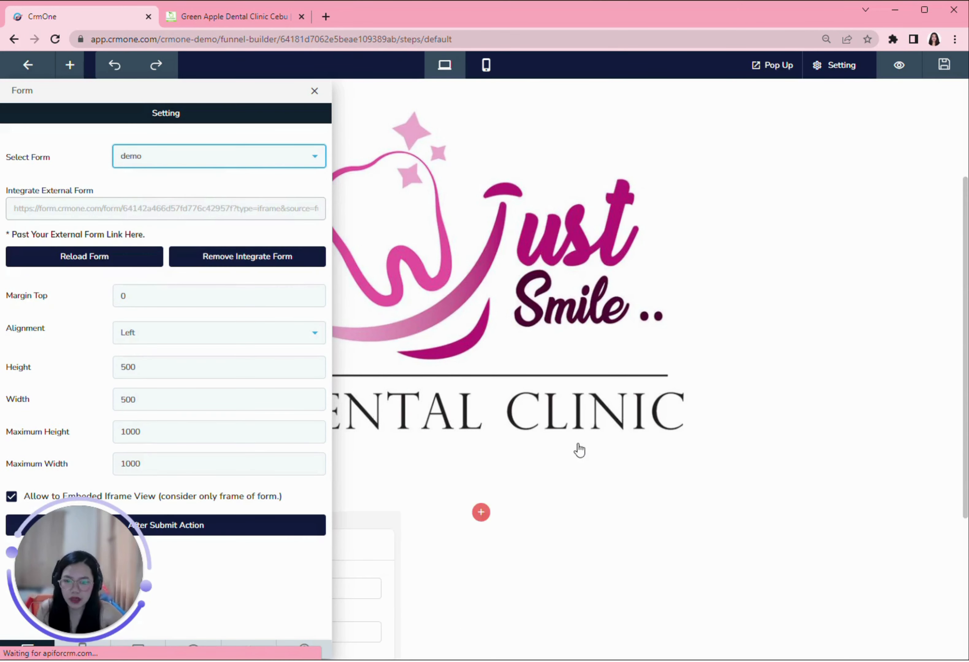
Step: Set the form's alignment to Center and close its settings
scroll(577, 450, down, 5)
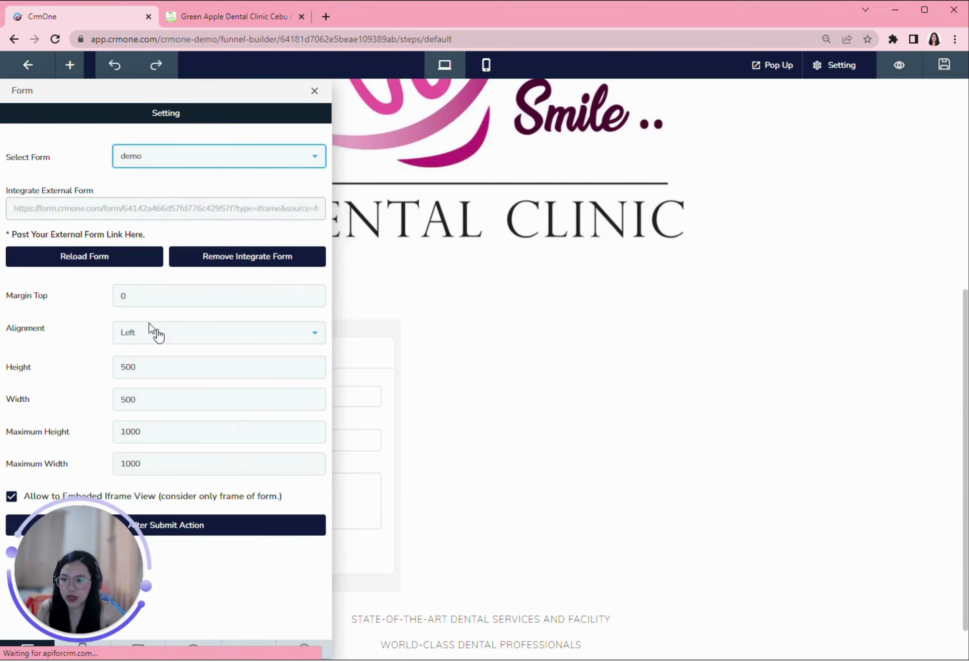
click(178, 337)
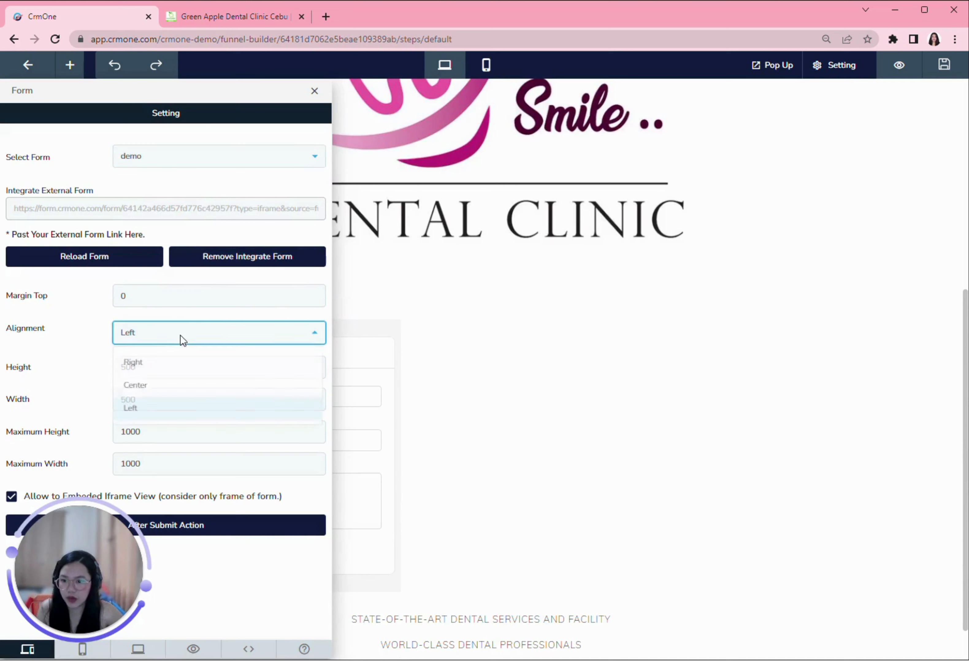
click(143, 387)
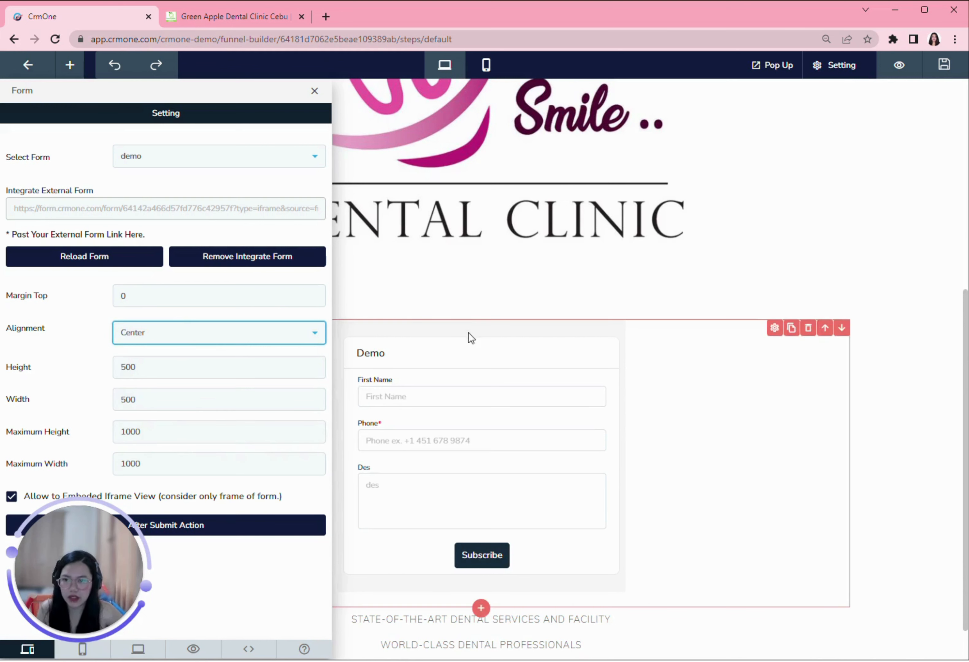
click(701, 283)
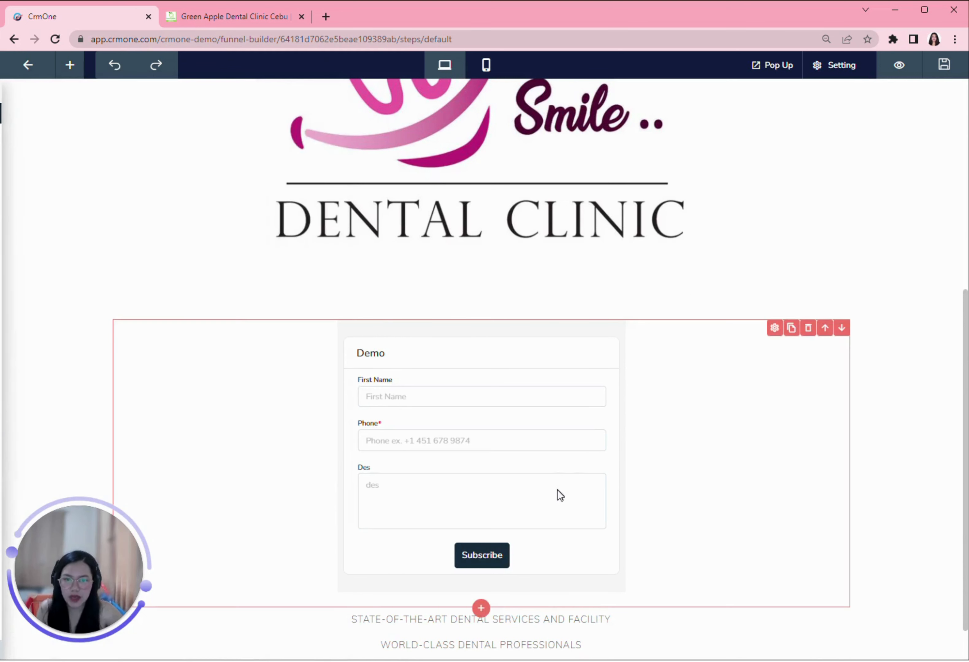
scroll(557, 494, up, 5)
scroll(601, 495, down, 5)
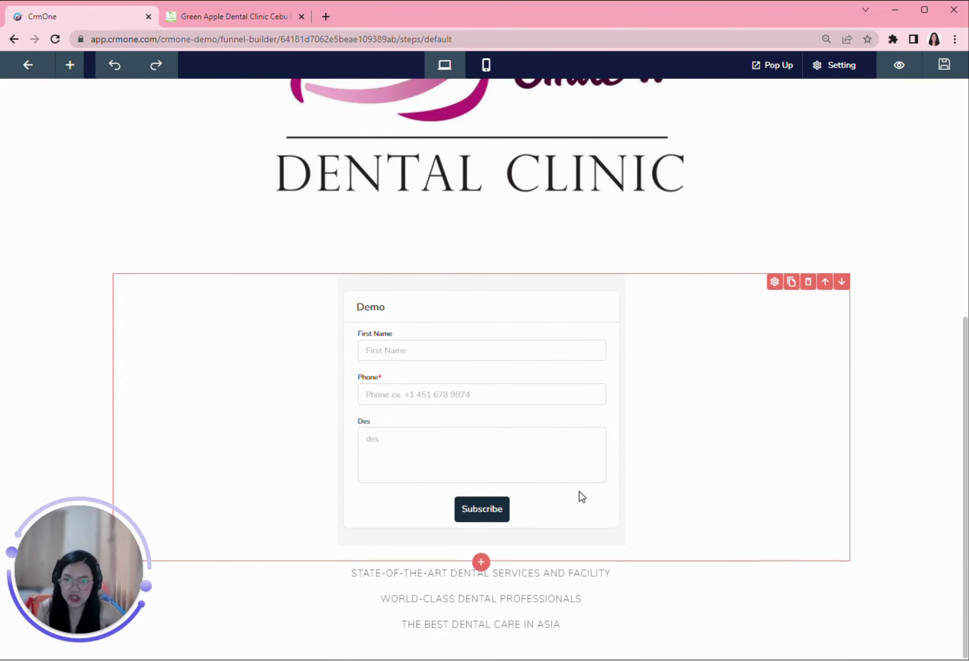
scroll(579, 491, up, 8)
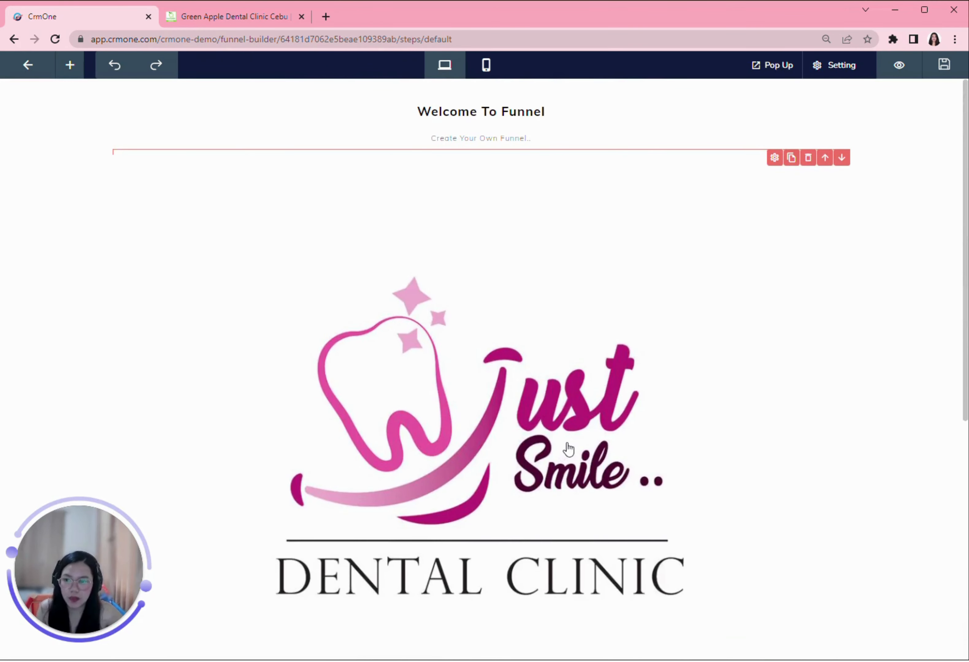
Step: Delete the Welcome To Funnel heading and Create Your Own Funnel subtitle, then save the page
scroll(623, 298, down, 1)
scroll(620, 324, down, 8)
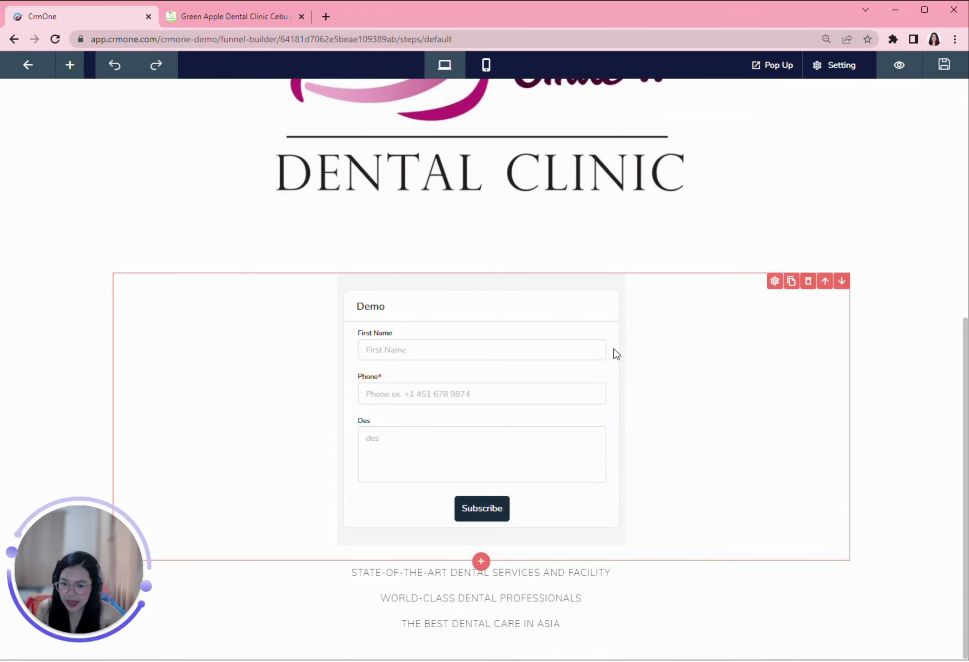
scroll(514, 594, up, 9)
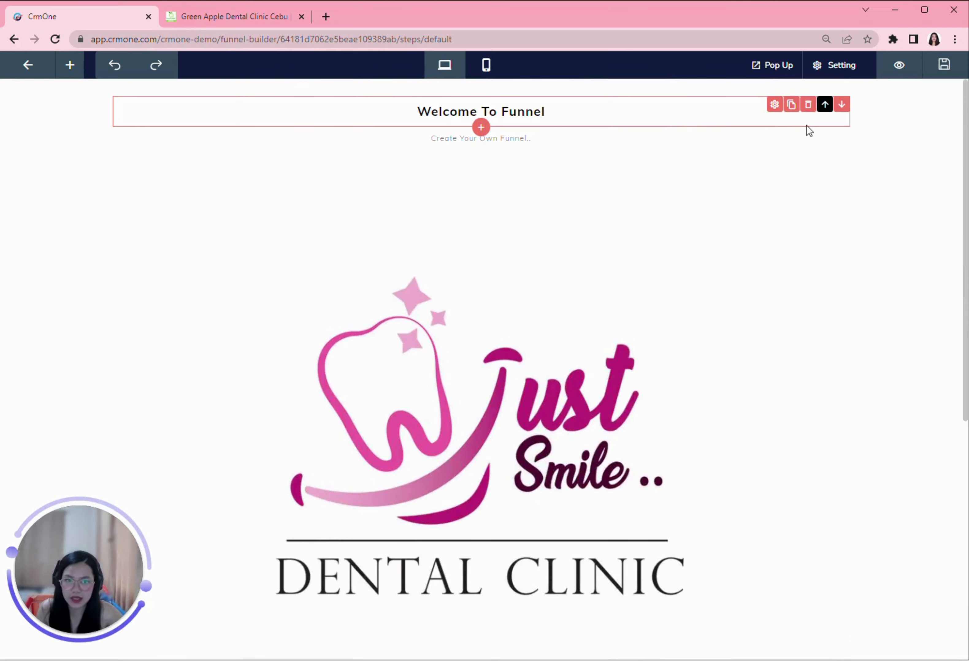
click(807, 105)
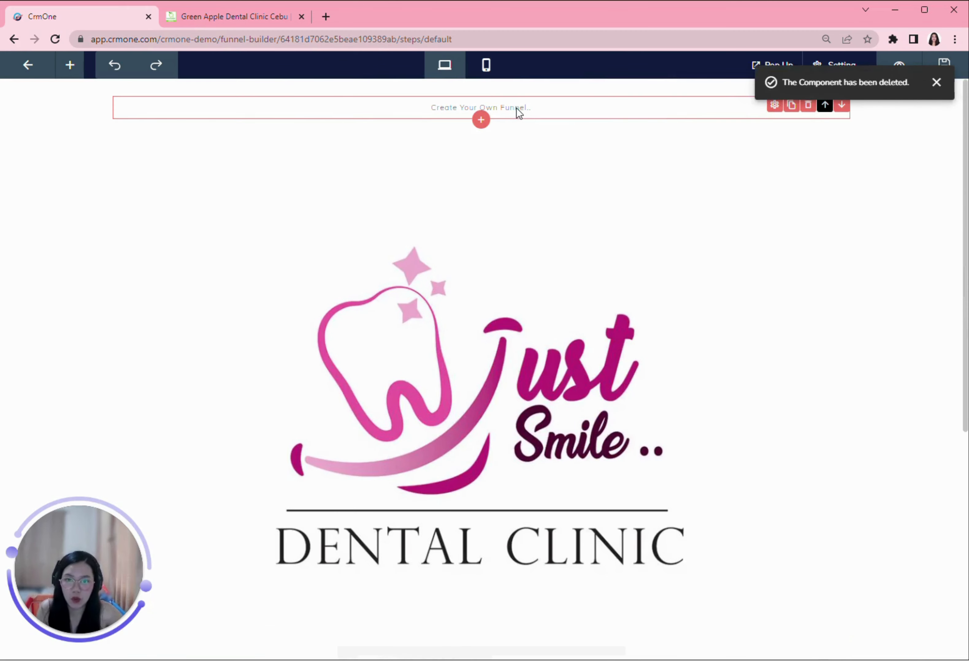
click(807, 106)
scroll(730, 422, down, 8)
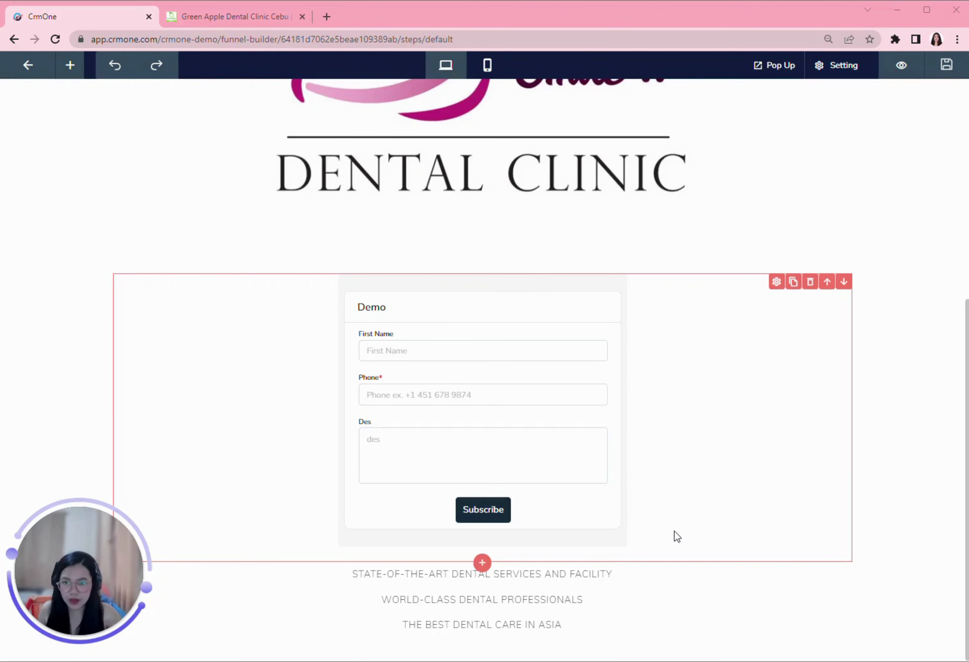
click(946, 72)
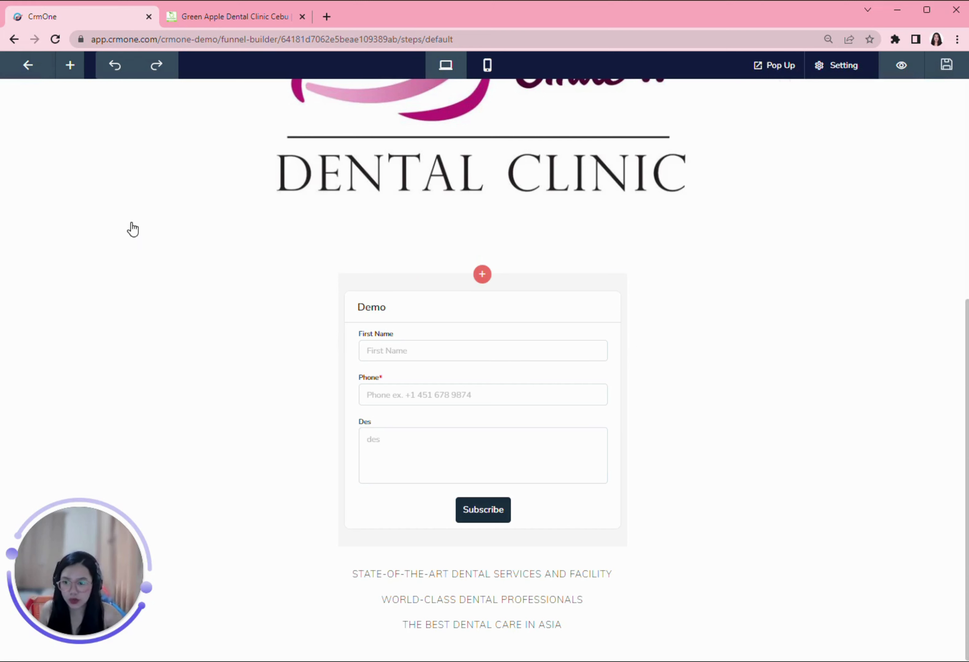
Step: Add a new funnel step named Calendar
click(29, 65)
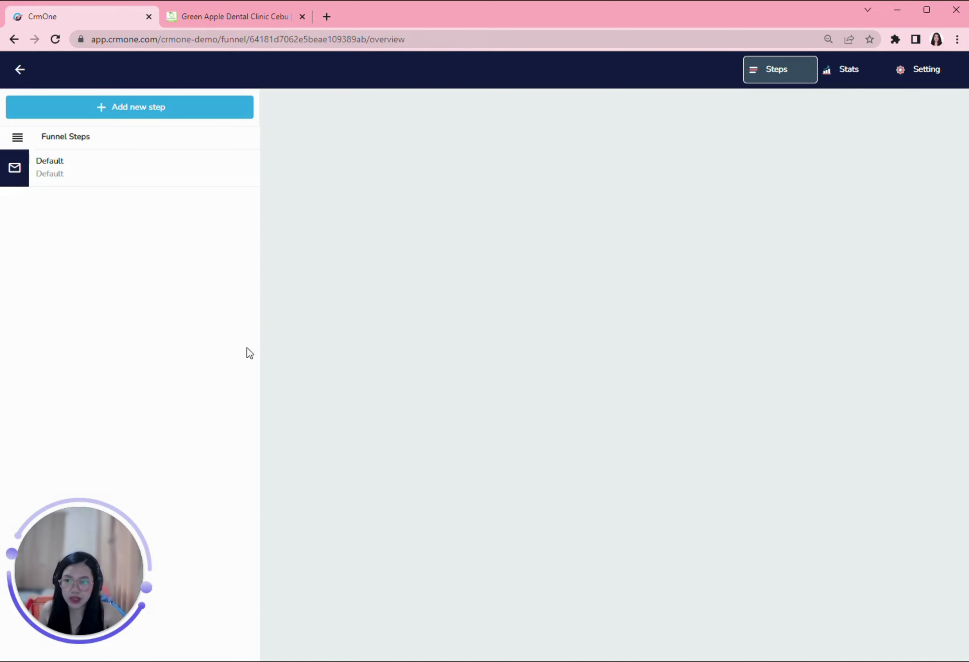
click(149, 109)
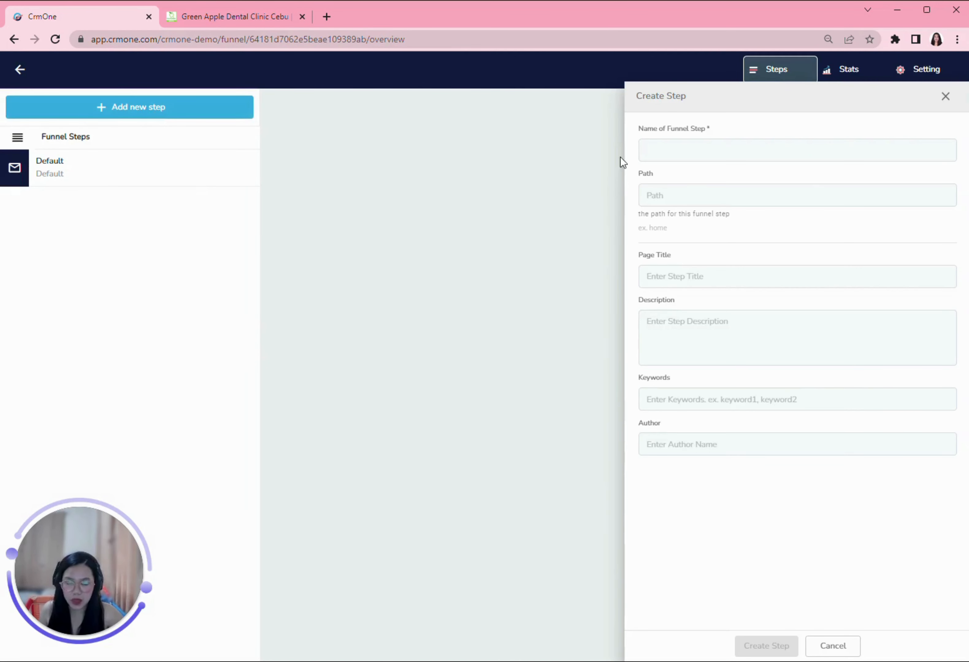
click(714, 150)
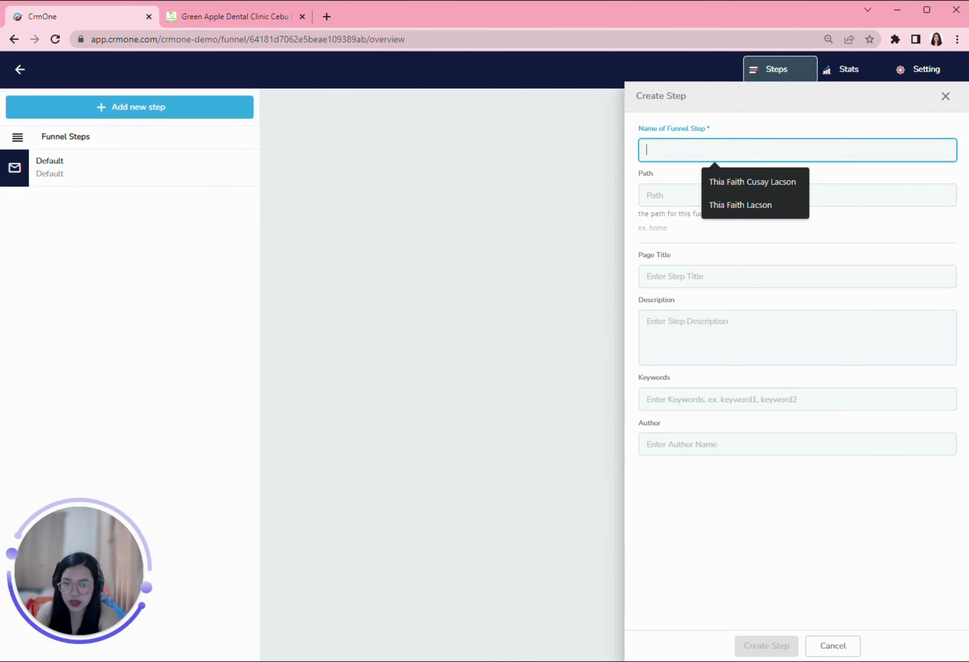
text(Calendar)
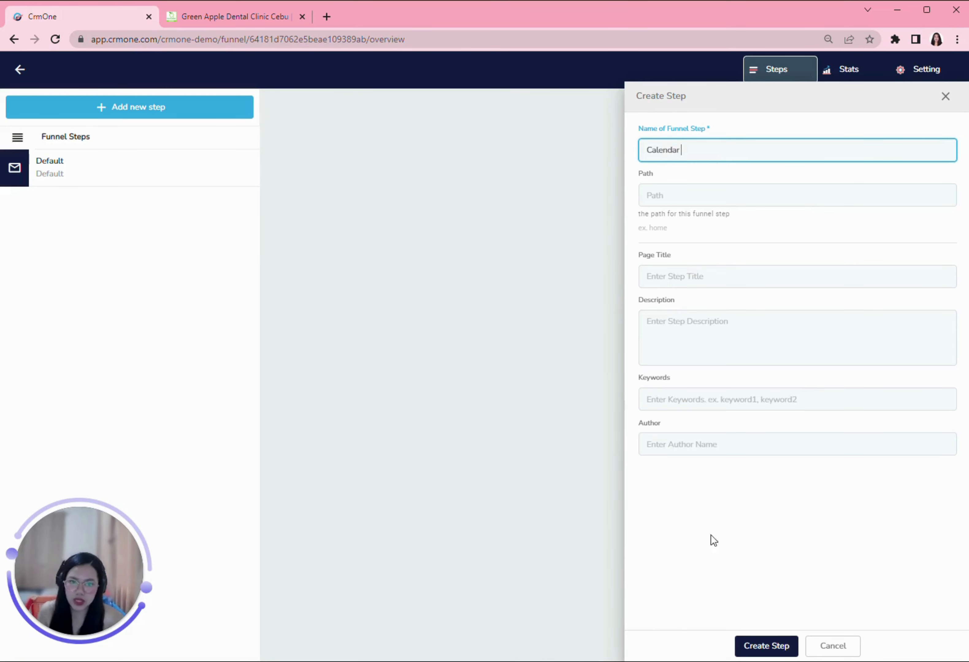
click(768, 652)
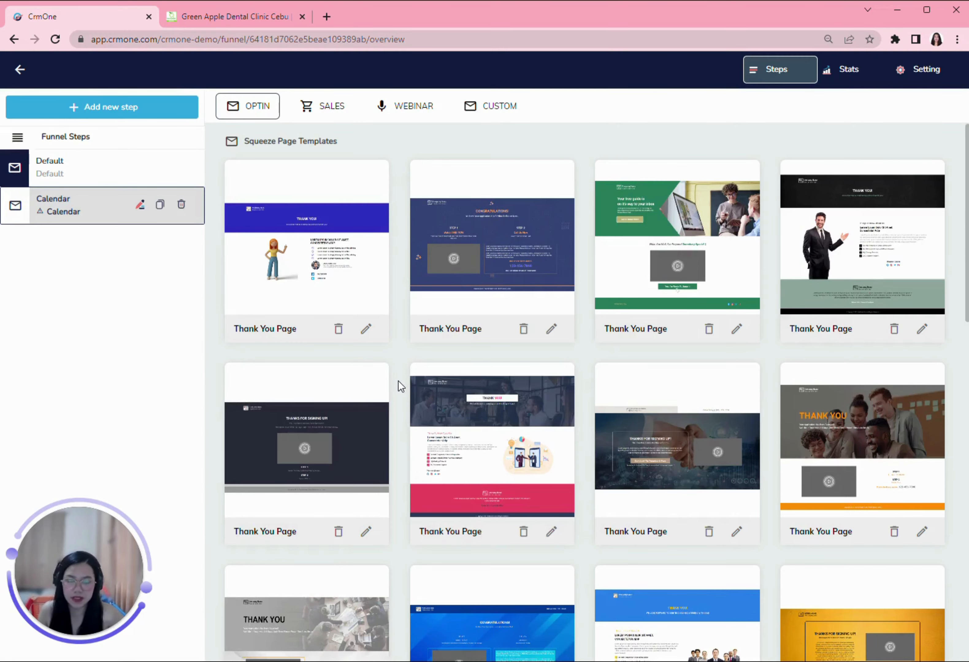
Step: Apply the red Thank You template from the OPTIN category to the Calendar step
scroll(610, 334, down, 8)
scroll(572, 371, down, 9)
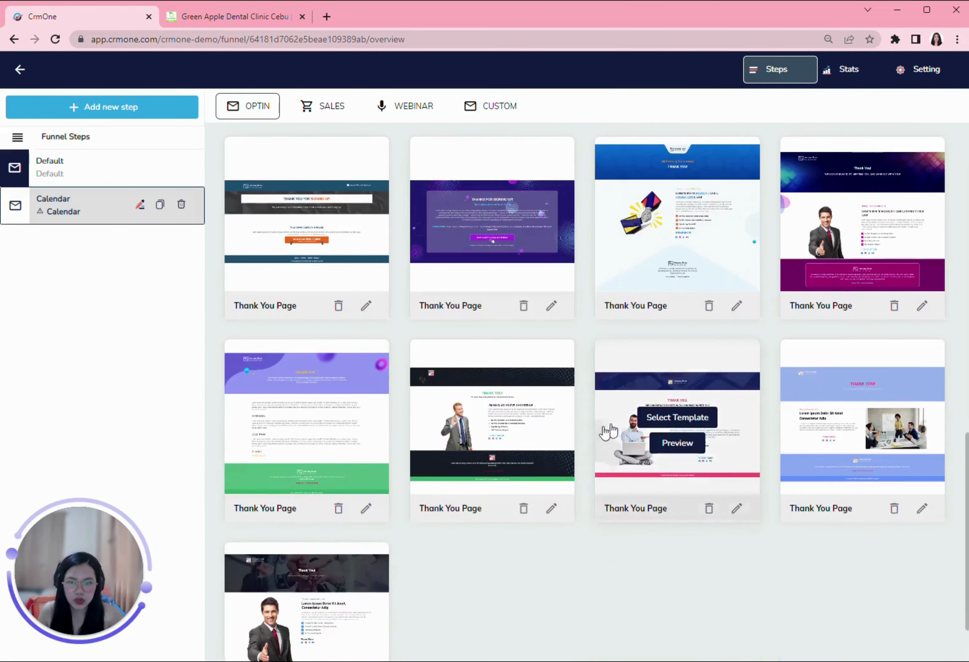
scroll(562, 510, up, 16)
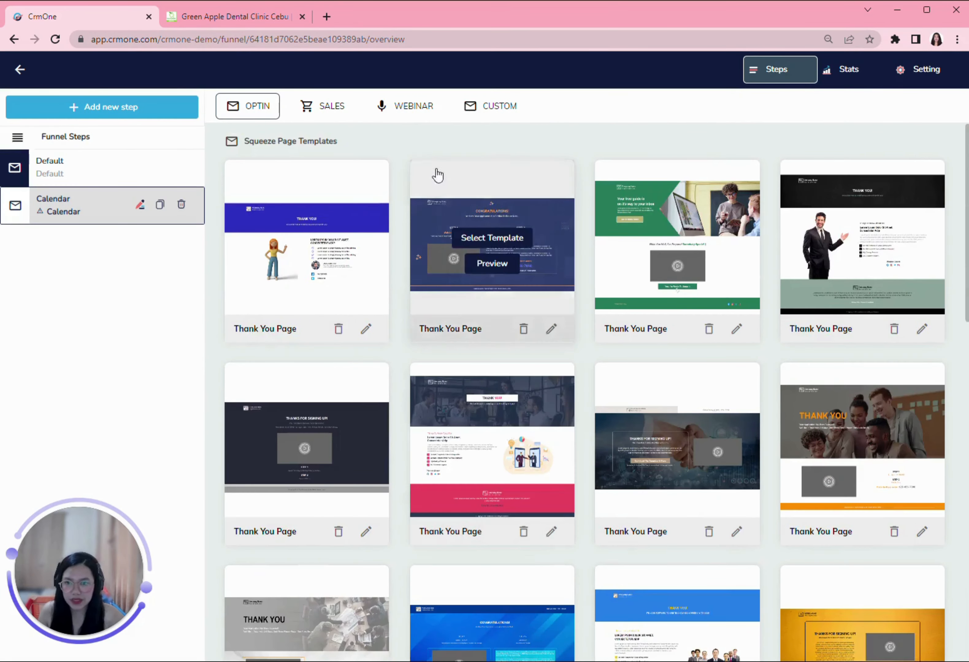
click(254, 114)
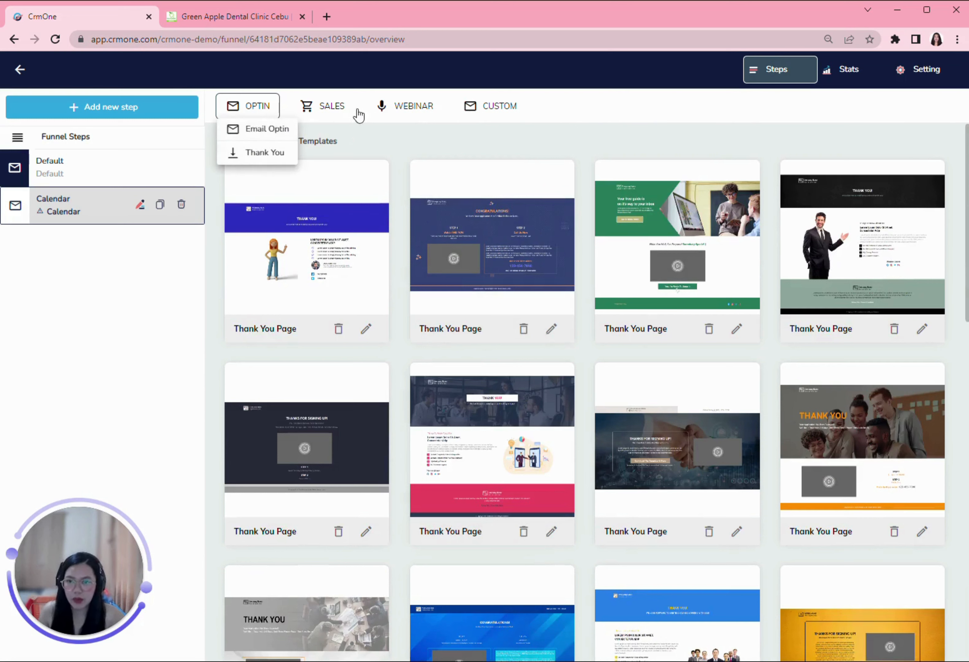
click(376, 136)
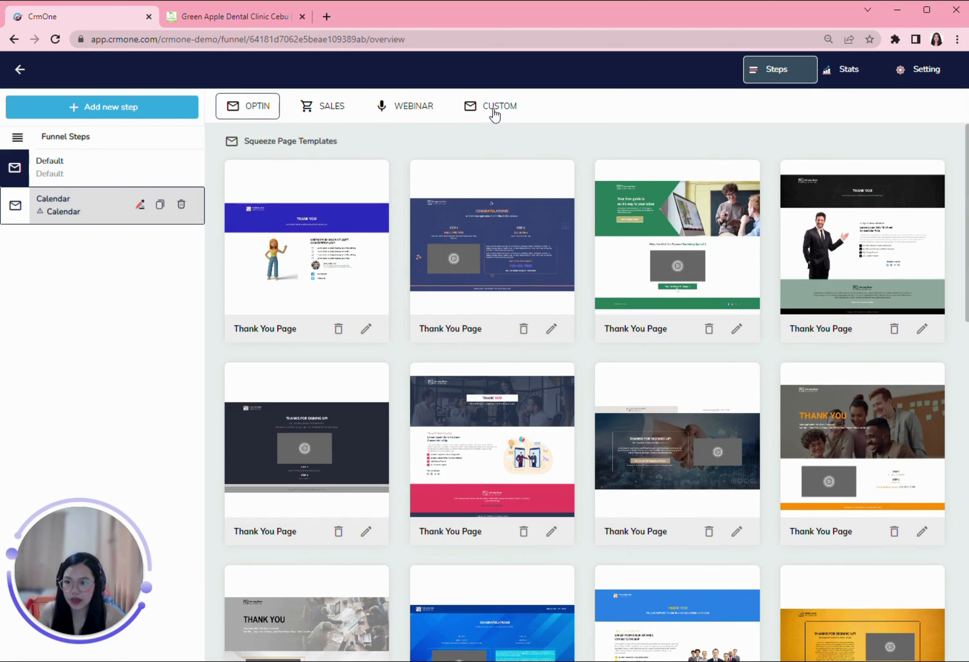
click(255, 111)
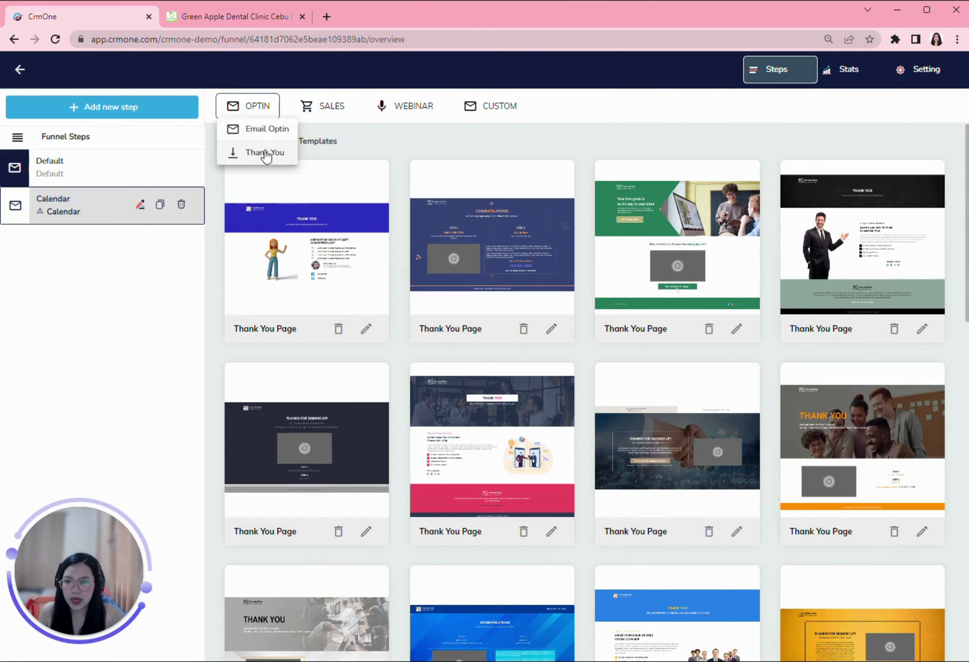
click(262, 151)
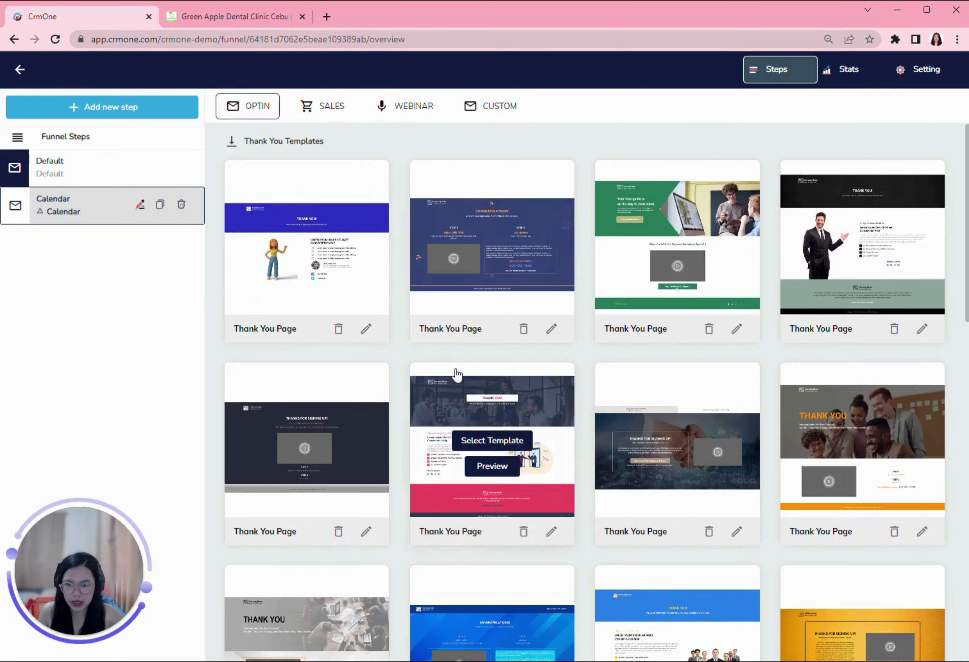
scroll(603, 396, down, 3)
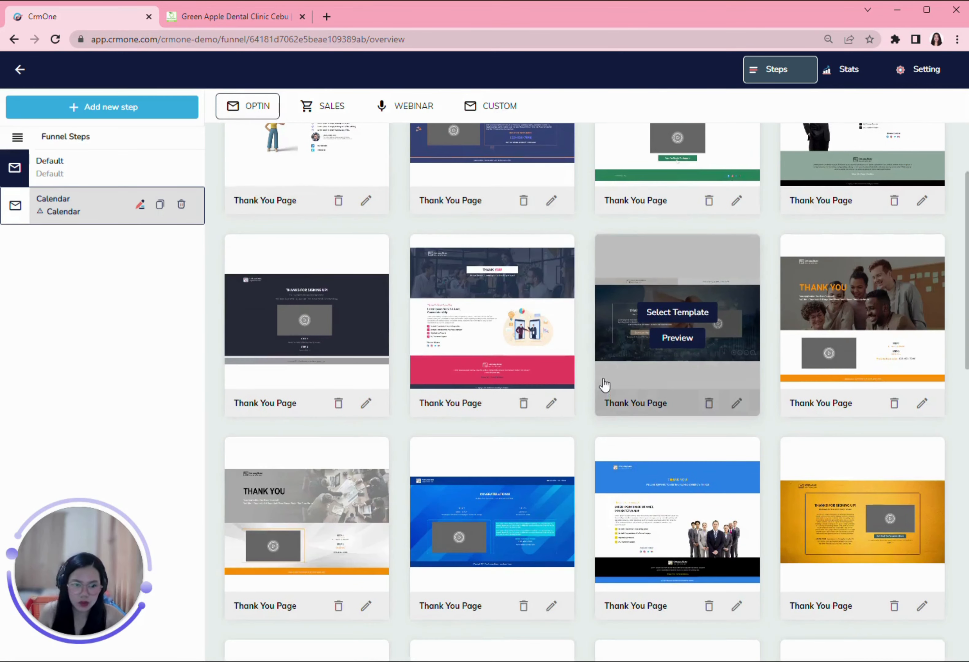
scroll(603, 390, down, 15)
scroll(551, 334, up, 4)
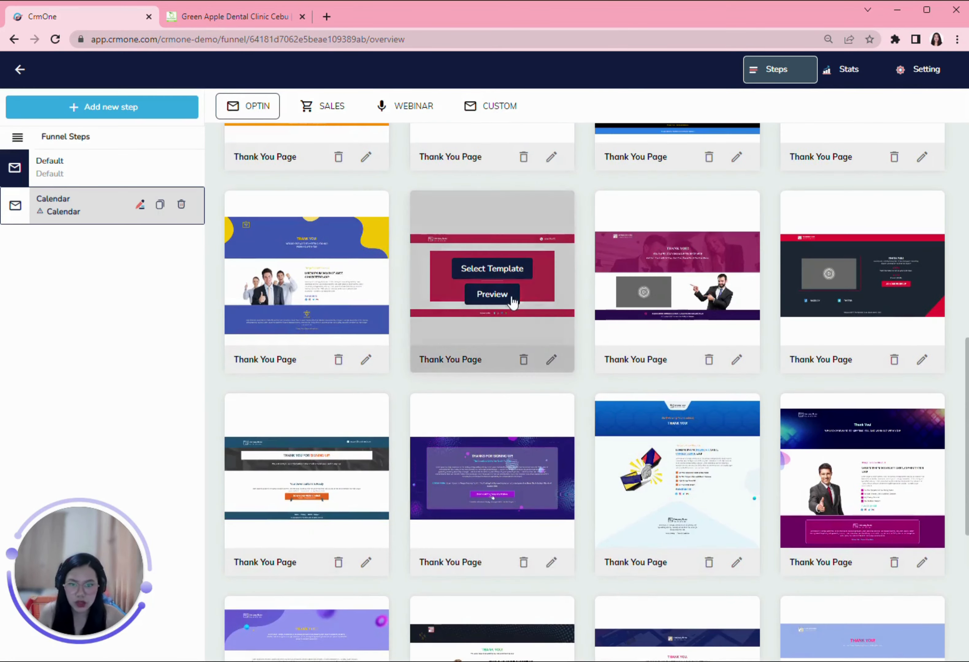
click(504, 268)
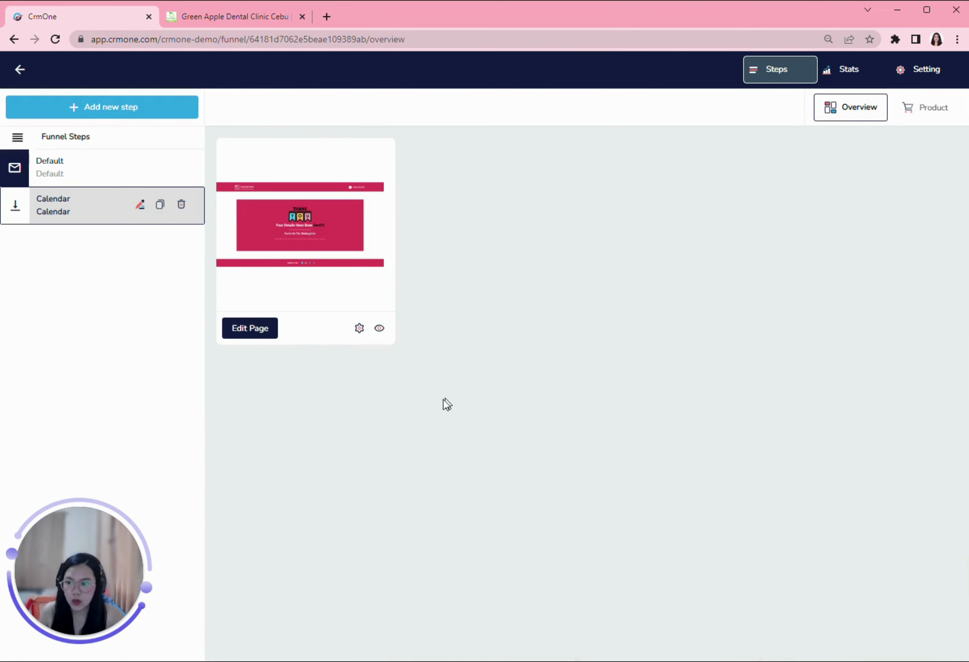
Step: Edit the Calendar page, deleting the 'You're On The Waiting List' and 'We'll Be In Touch' lines
click(251, 333)
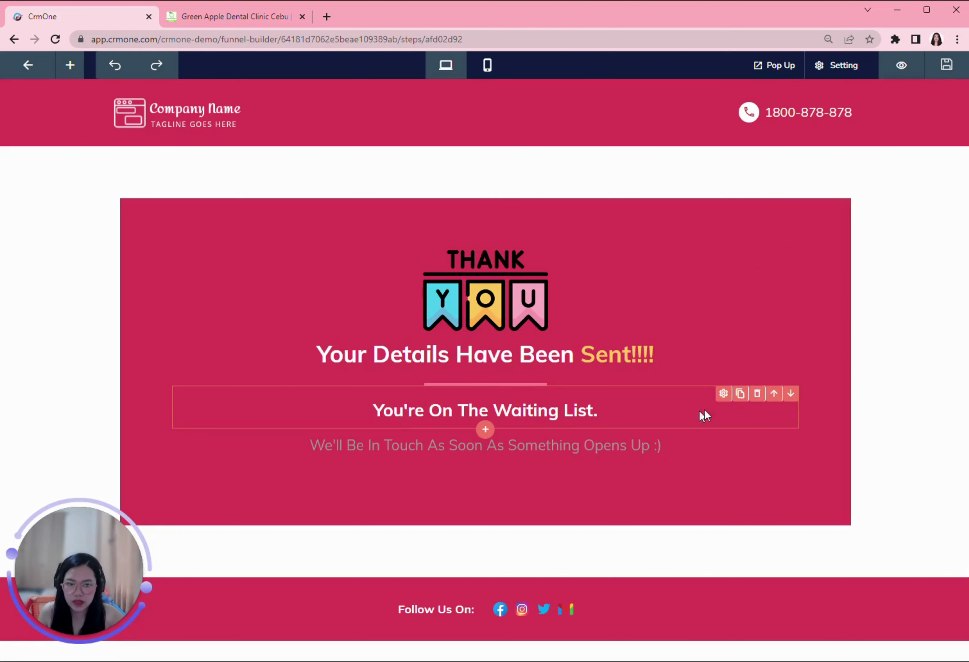
click(757, 394)
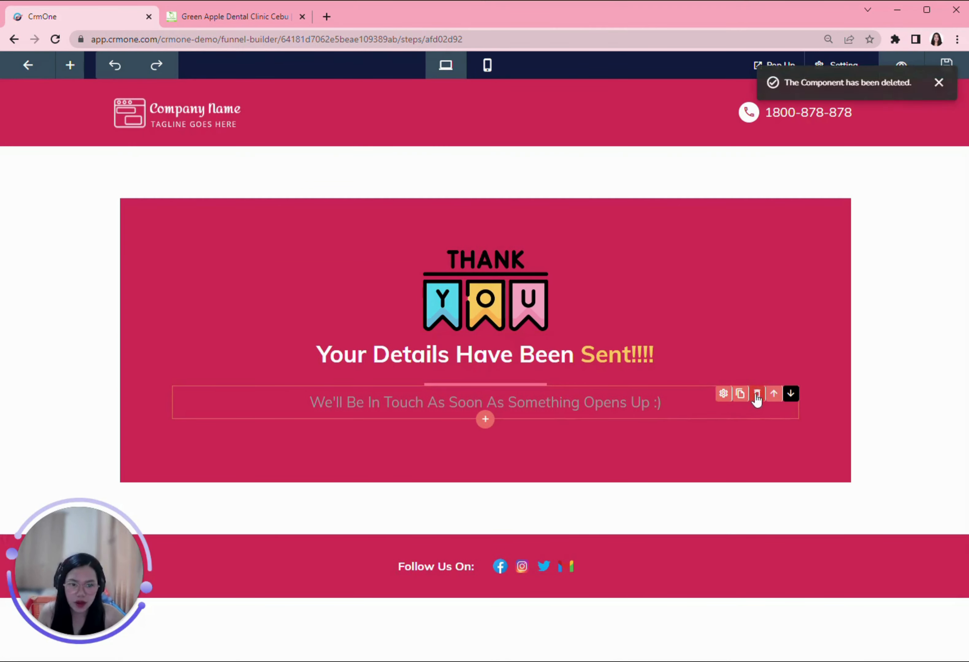
click(757, 394)
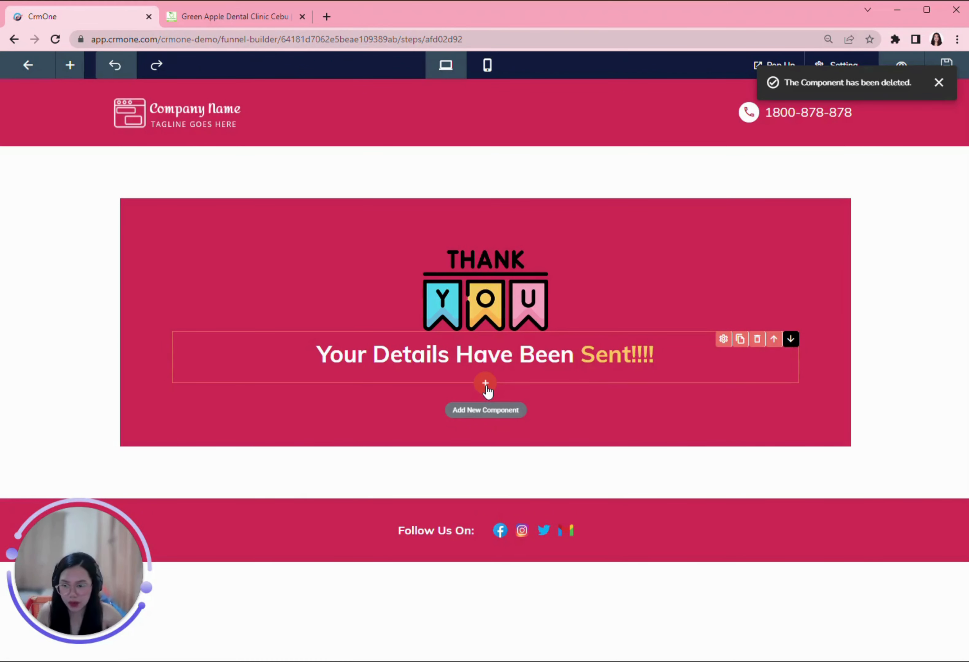
click(486, 384)
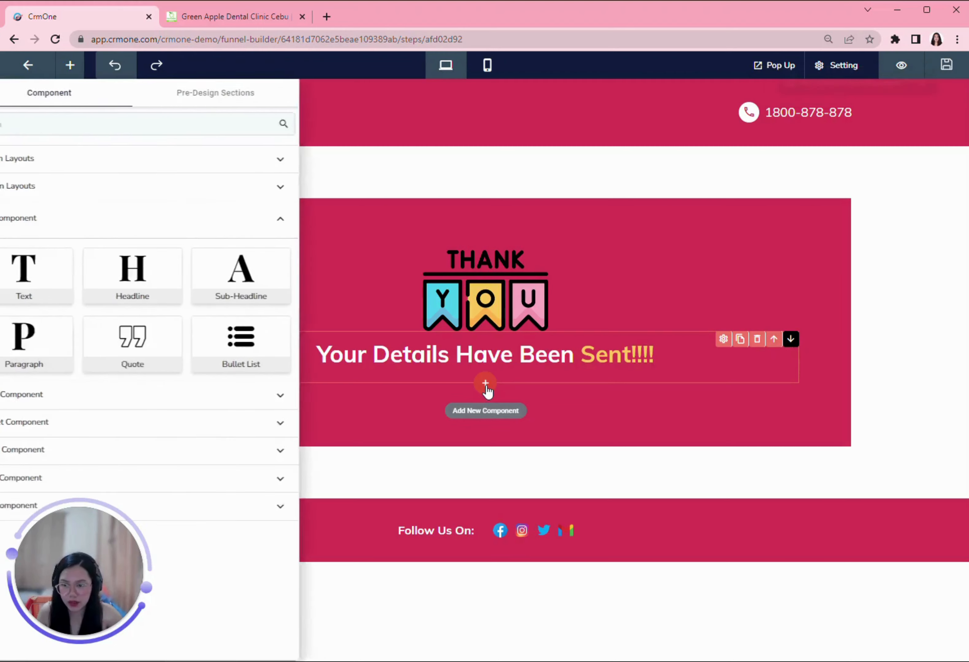
Step: Add a calendar block beneath the heading and open its settings
click(124, 422)
click(302, 350)
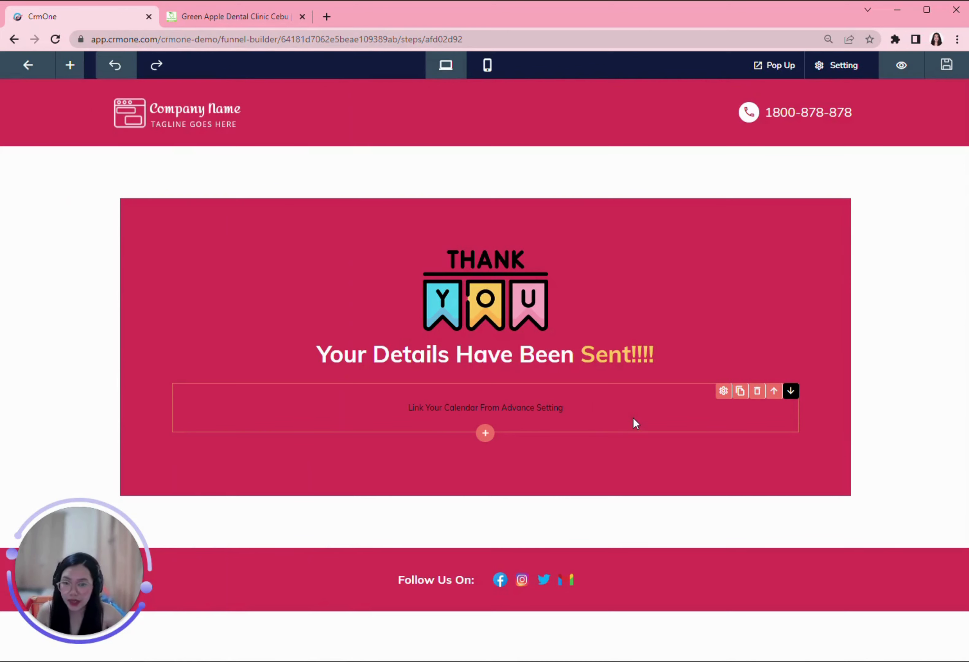
click(723, 391)
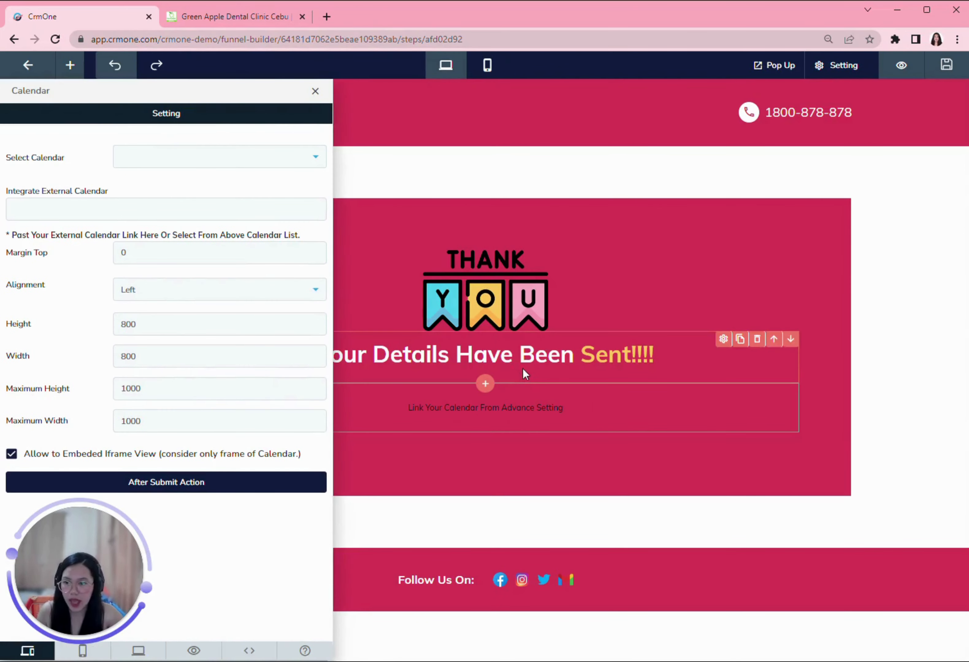
Step: Link the google demo calendar to the block and centre it on the page
click(186, 163)
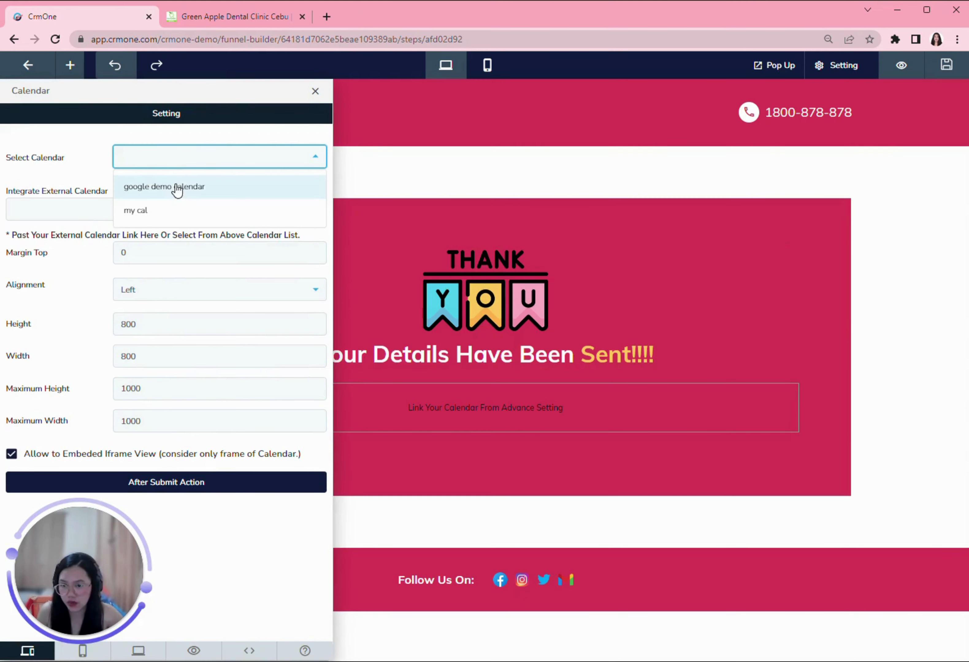
click(69, 190)
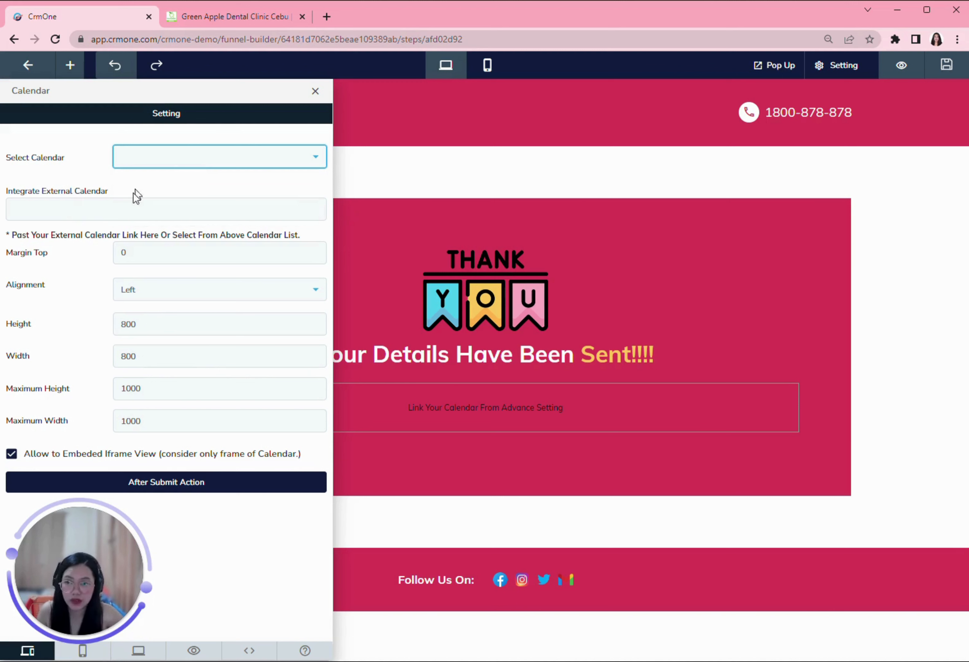
click(135, 209)
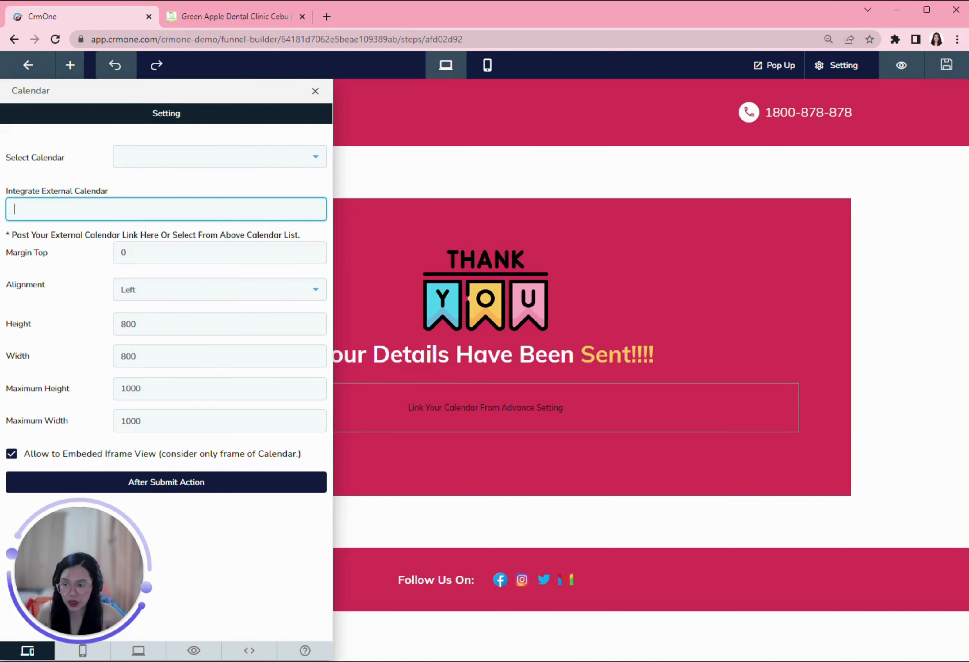
click(167, 159)
click(169, 187)
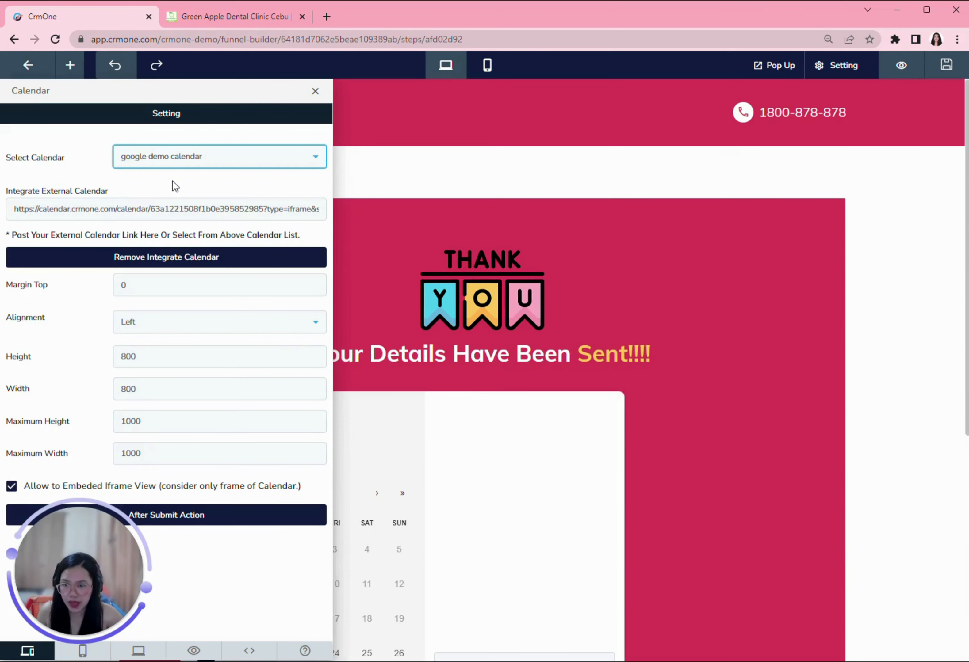
scroll(634, 443, down, 5)
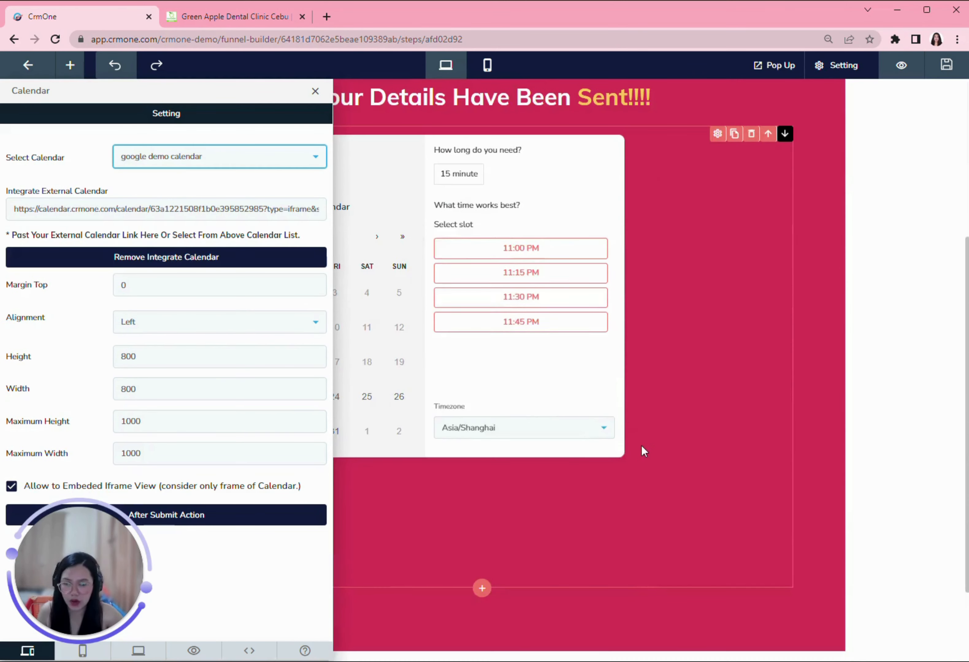
scroll(639, 441, up, 2)
click(194, 328)
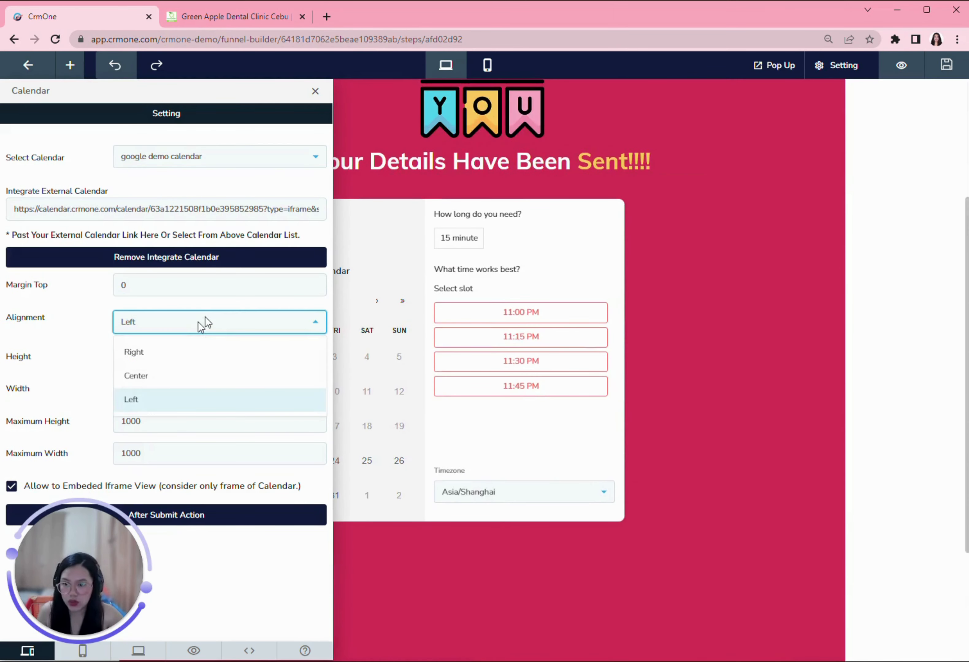
click(159, 380)
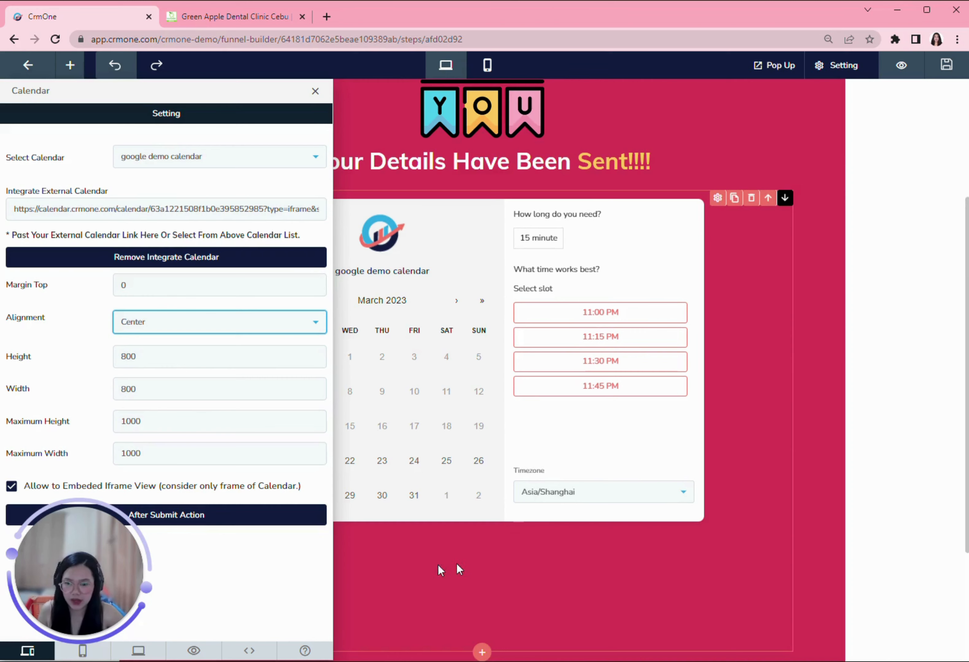
click(536, 565)
scroll(547, 584, up, 5)
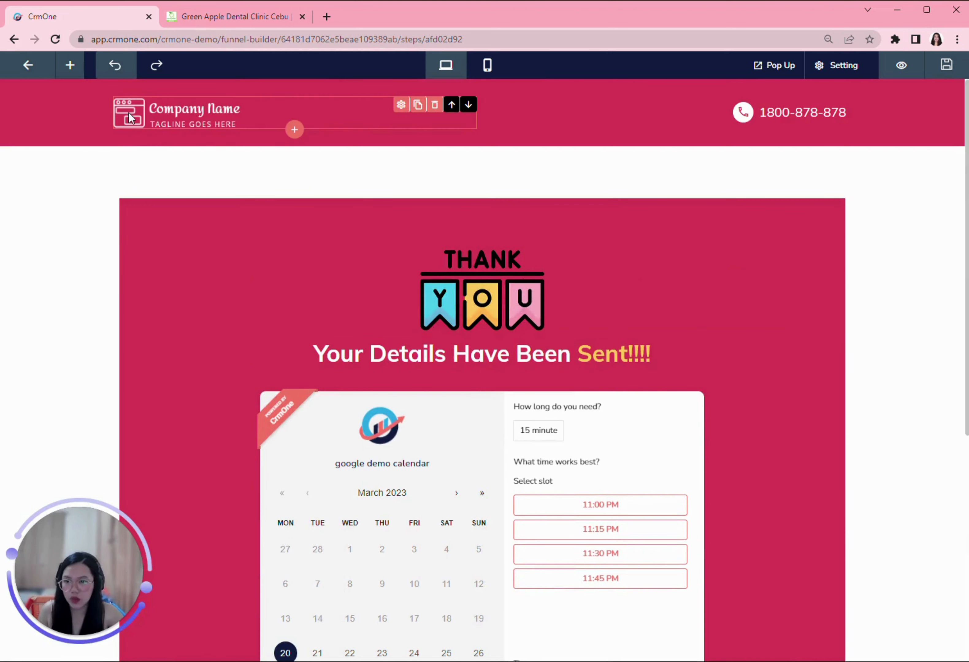
Step: Replace the header's Company Name placeholder with the Just Smile Dental Clinic logo from Media Manager
click(401, 105)
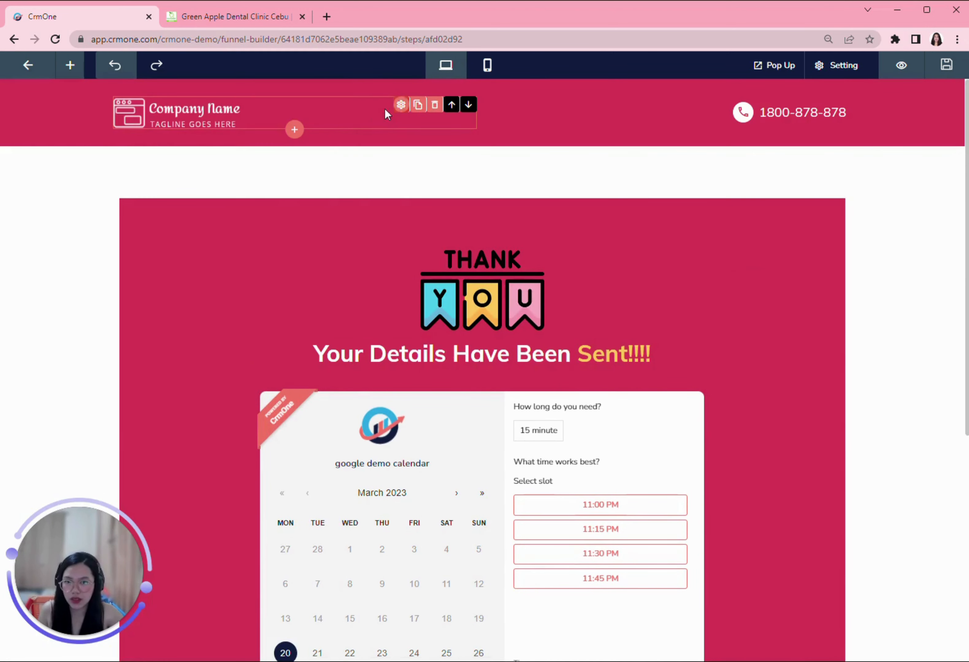
click(134, 317)
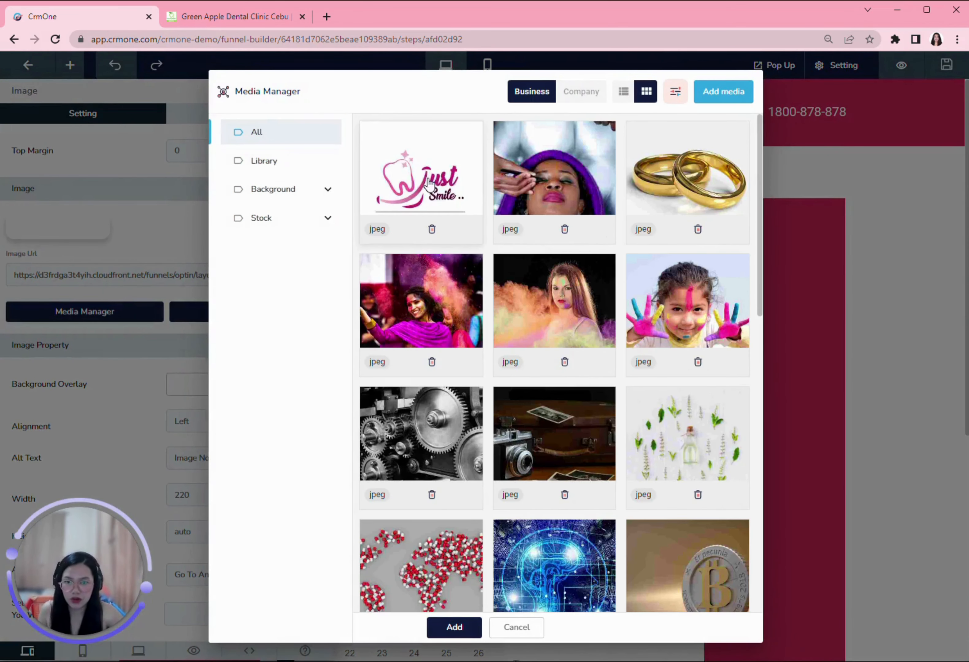
click(429, 184)
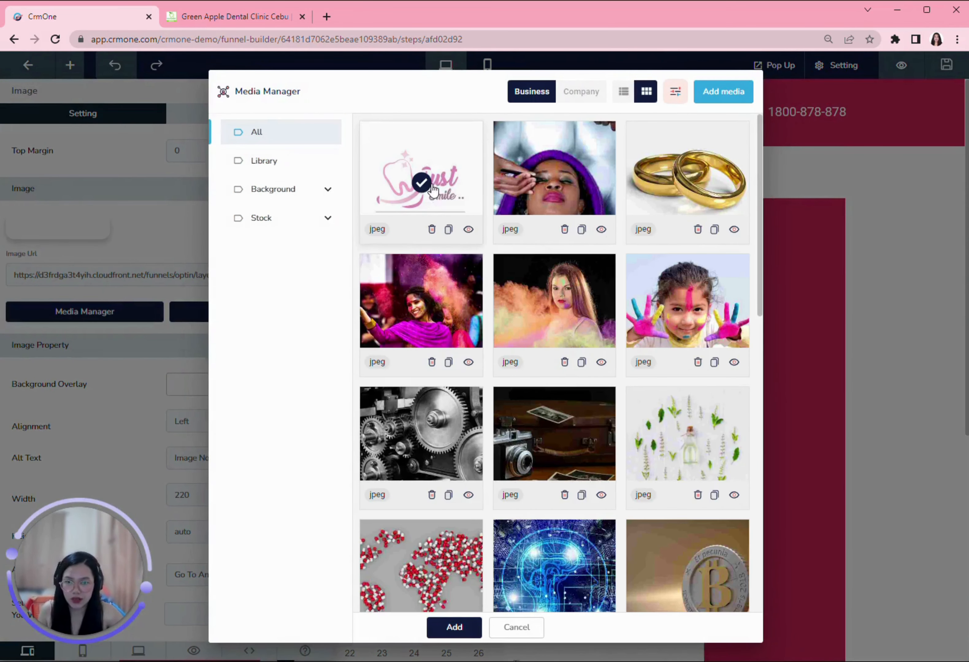
click(460, 628)
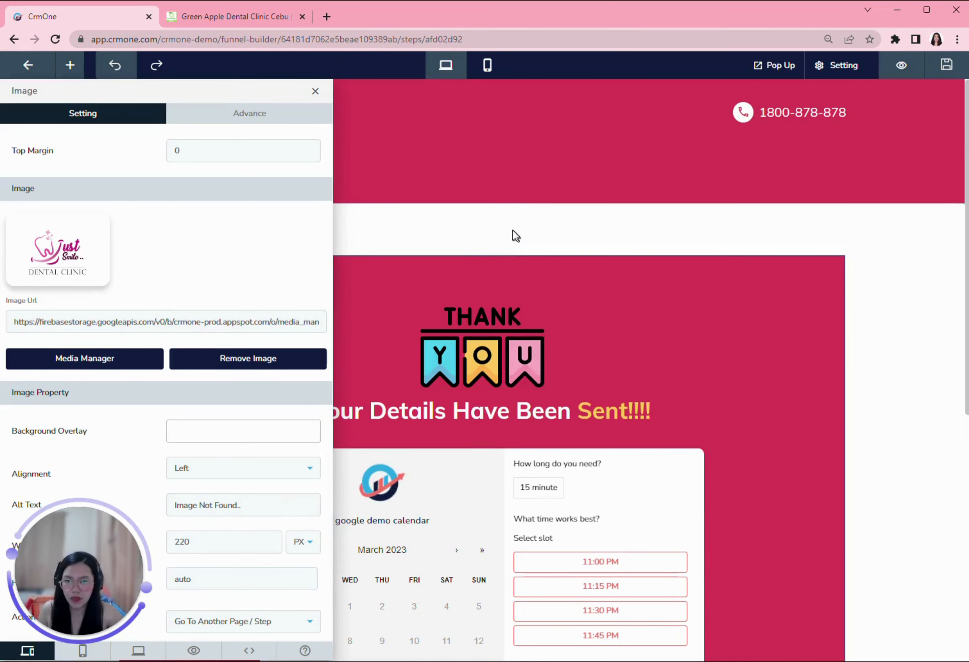
click(426, 217)
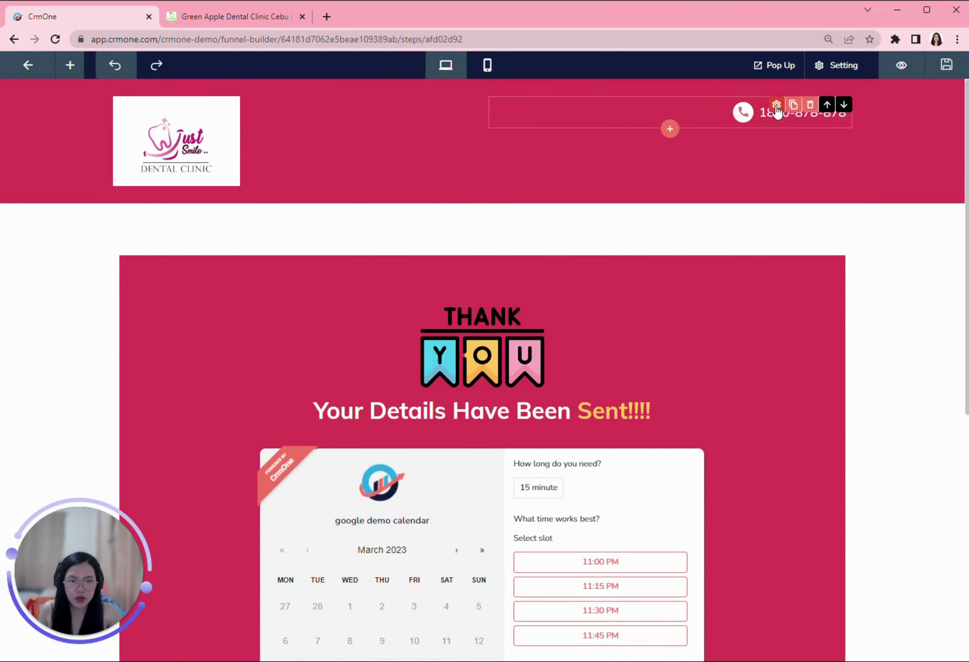
Step: Replace the header's placeholder phone number with the clinic's own phone number
click(776, 105)
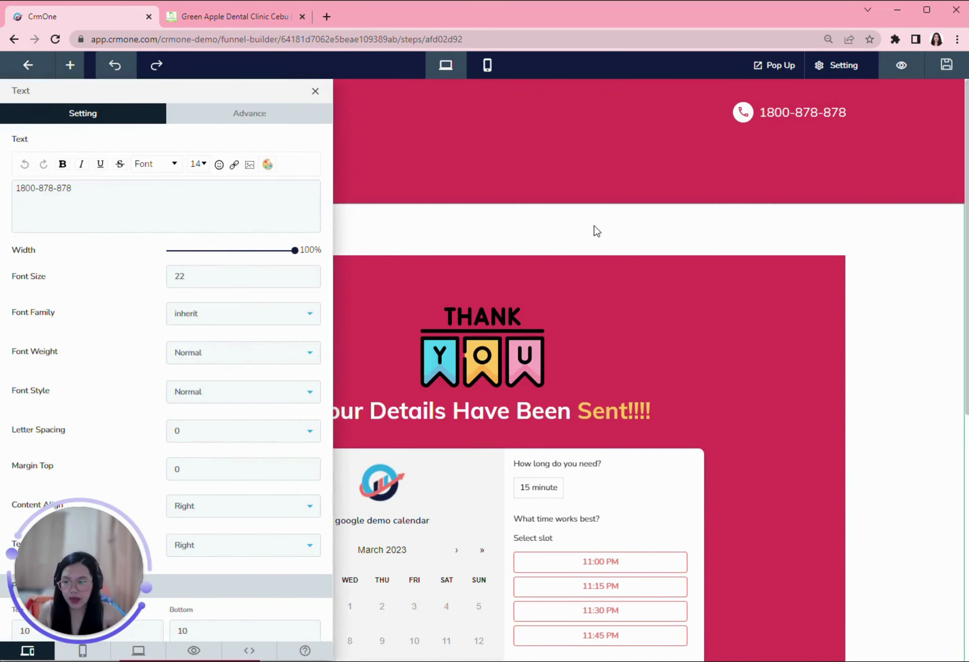
click(127, 202)
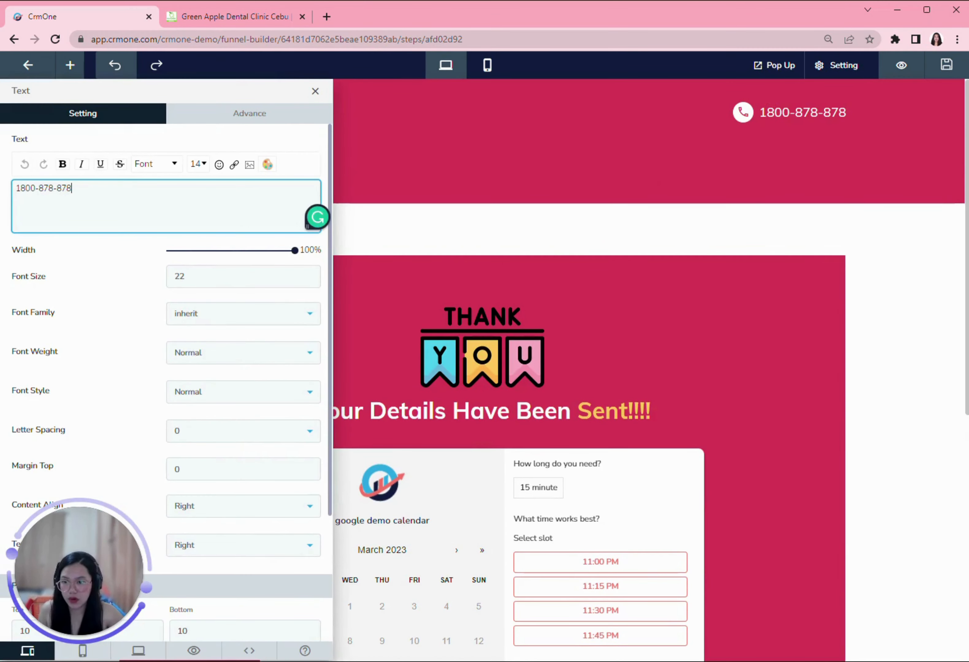
key(ctrl+a)
key(BackSpace)
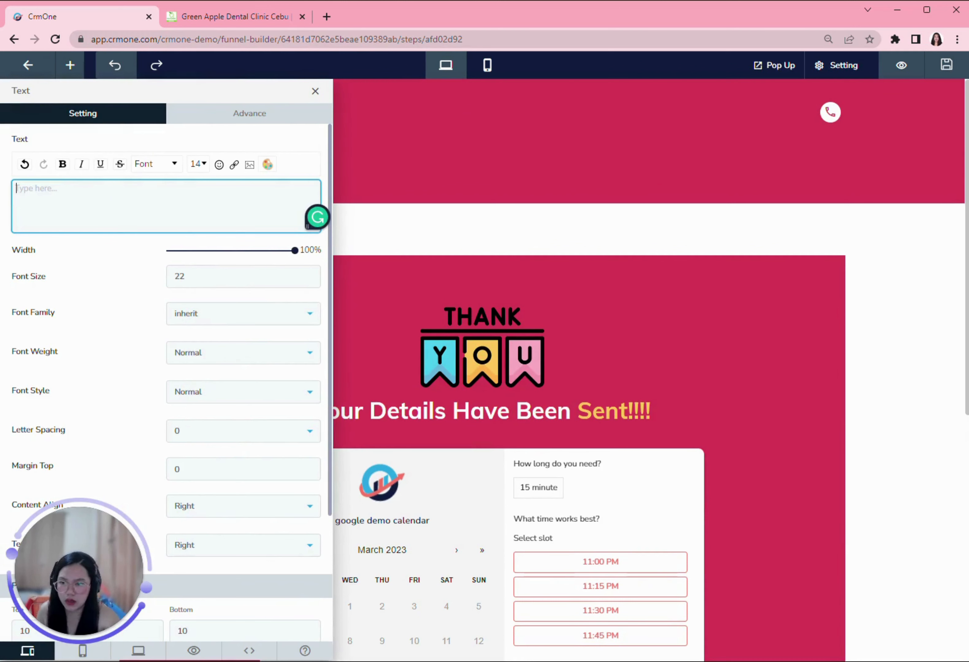
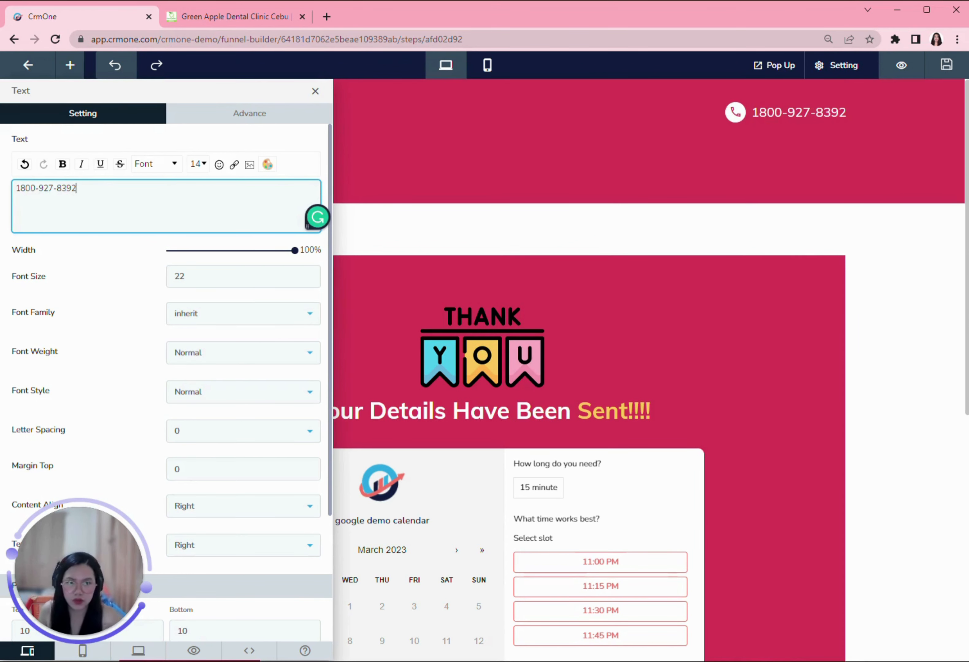
click(449, 235)
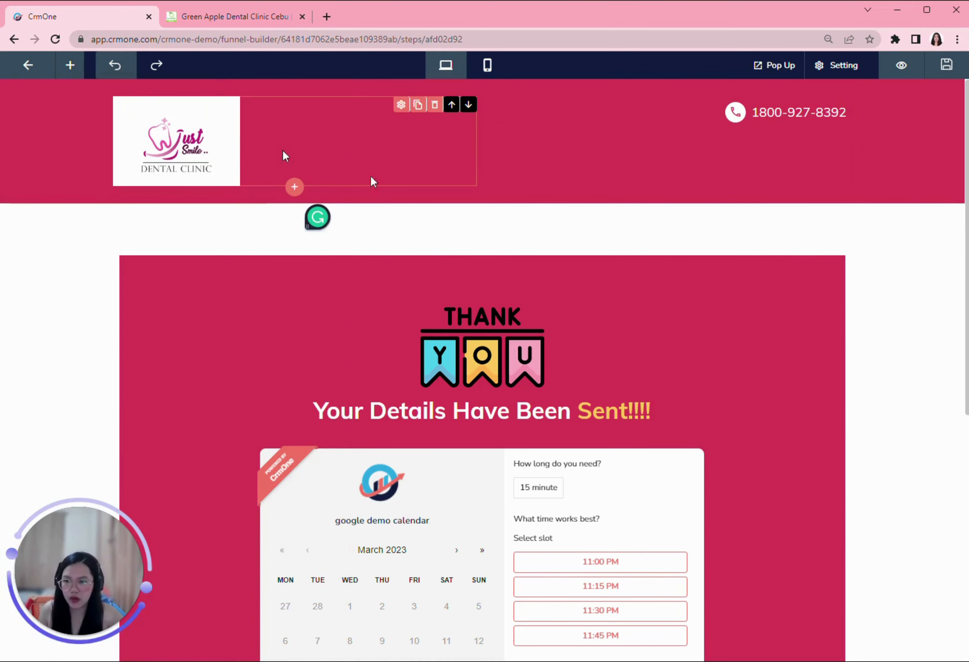
scroll(592, 409, down, 3)
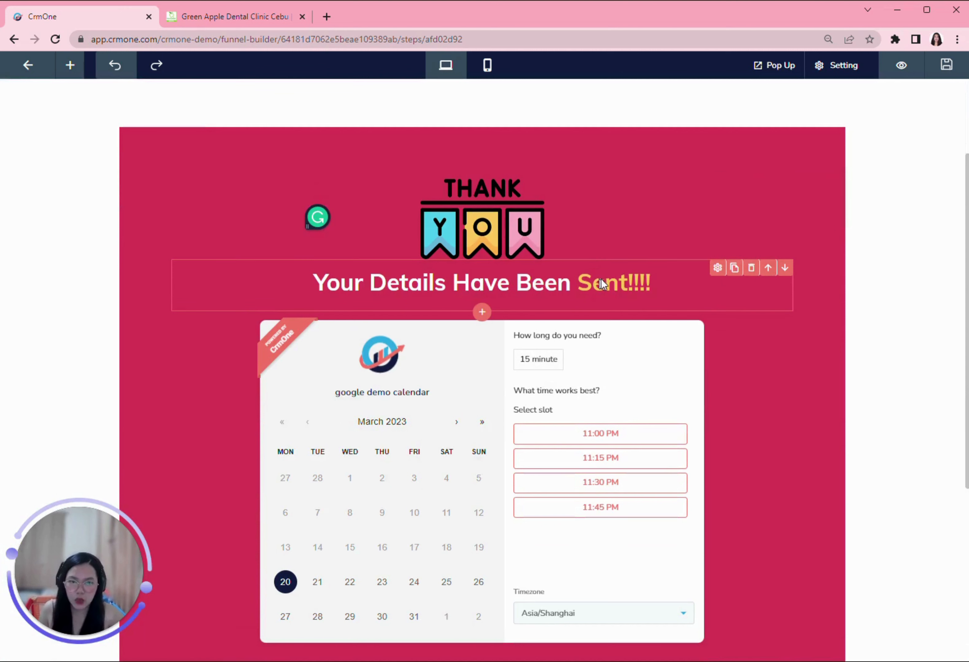
Step: Change the main heading text to 'PLEASE CHOOSE THE DATE HERE!'
click(717, 268)
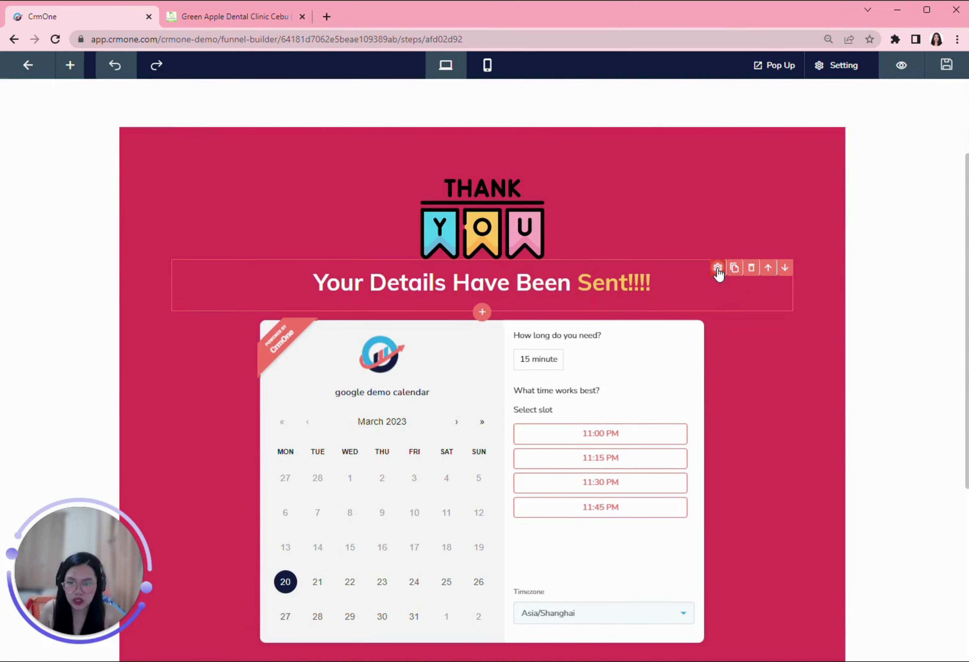
drag(132, 191, 15, 188)
text(P)
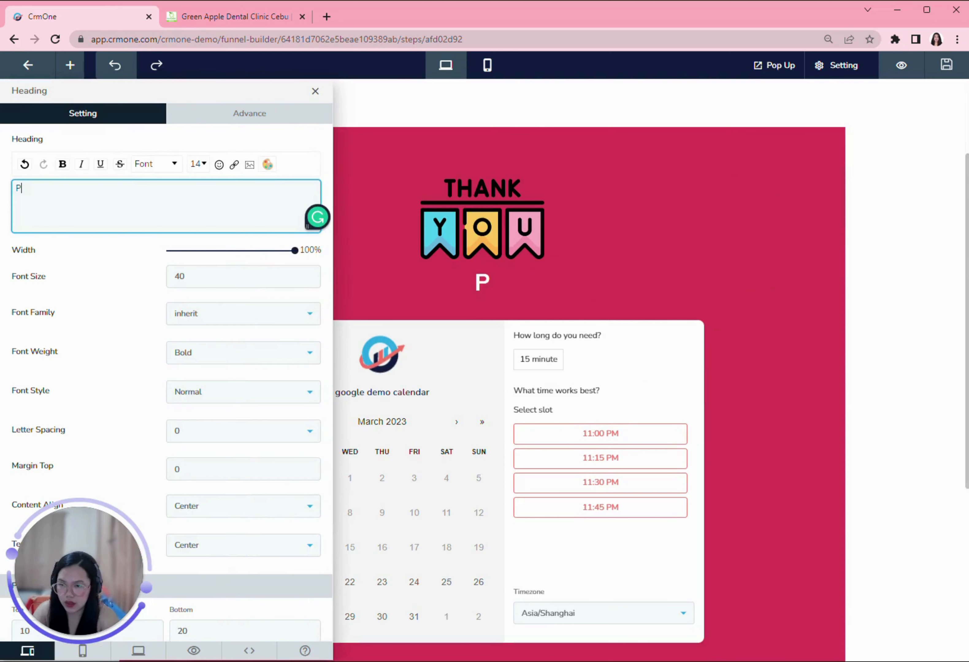
text(LEASE CH)
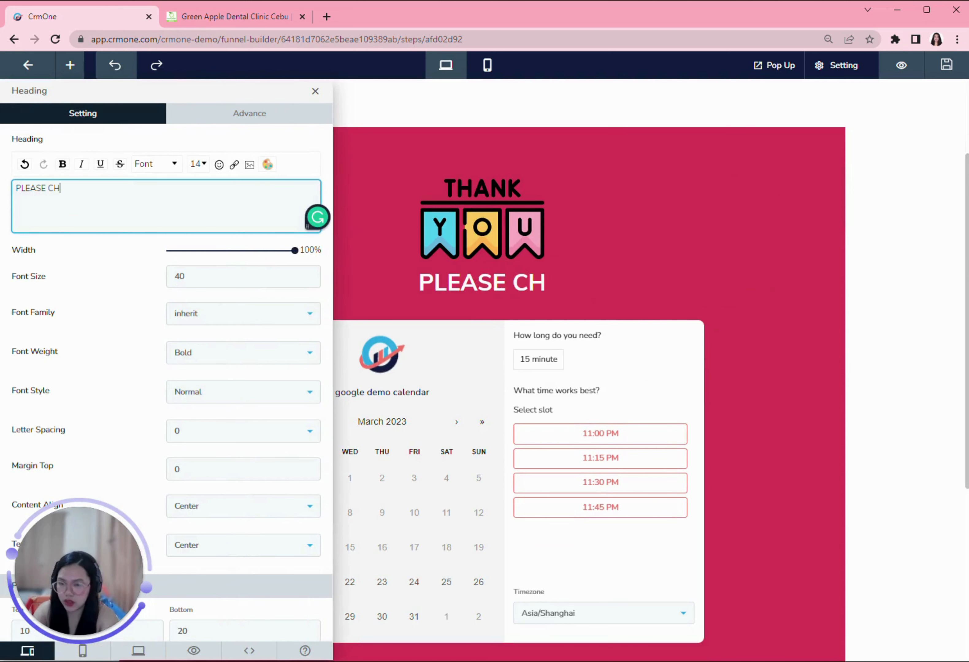
text(OOSE THE DATE HERE)
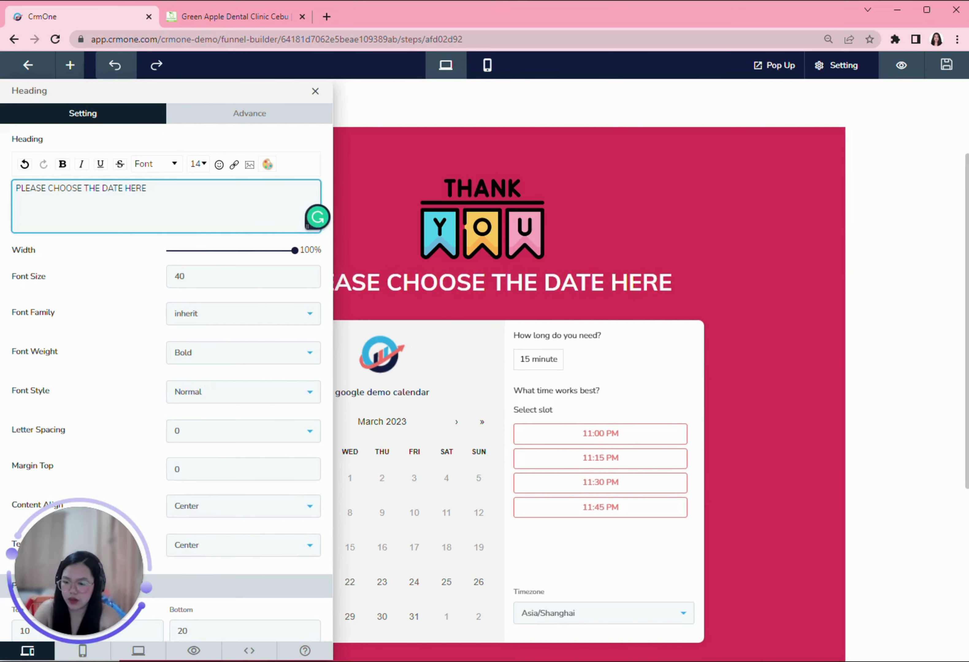
text(!)
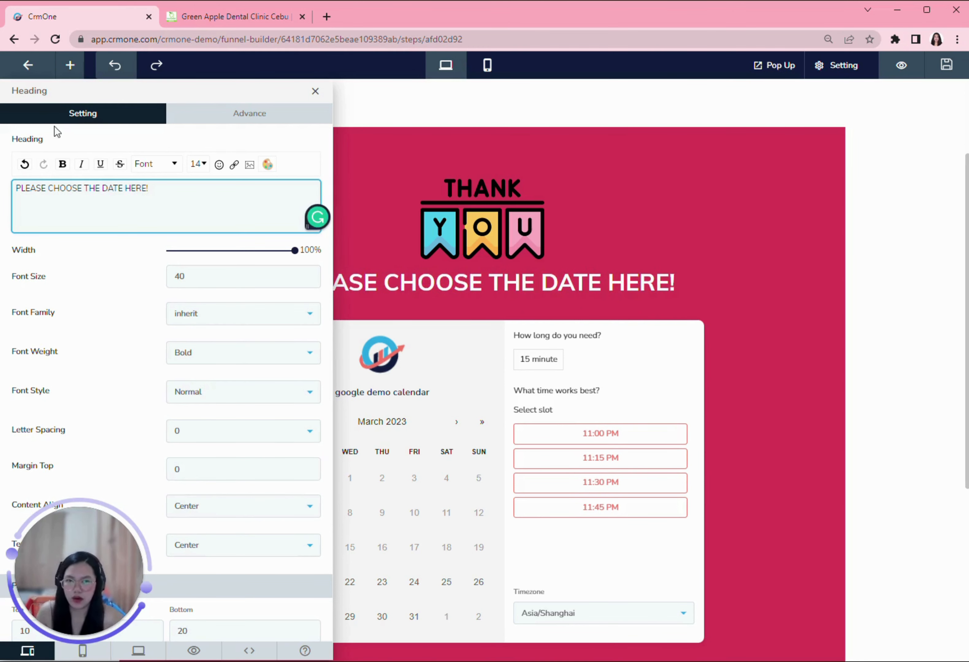
click(545, 321)
Step: Save the thank-you page changes
scroll(650, 337, down, 5)
scroll(652, 407, up, 10)
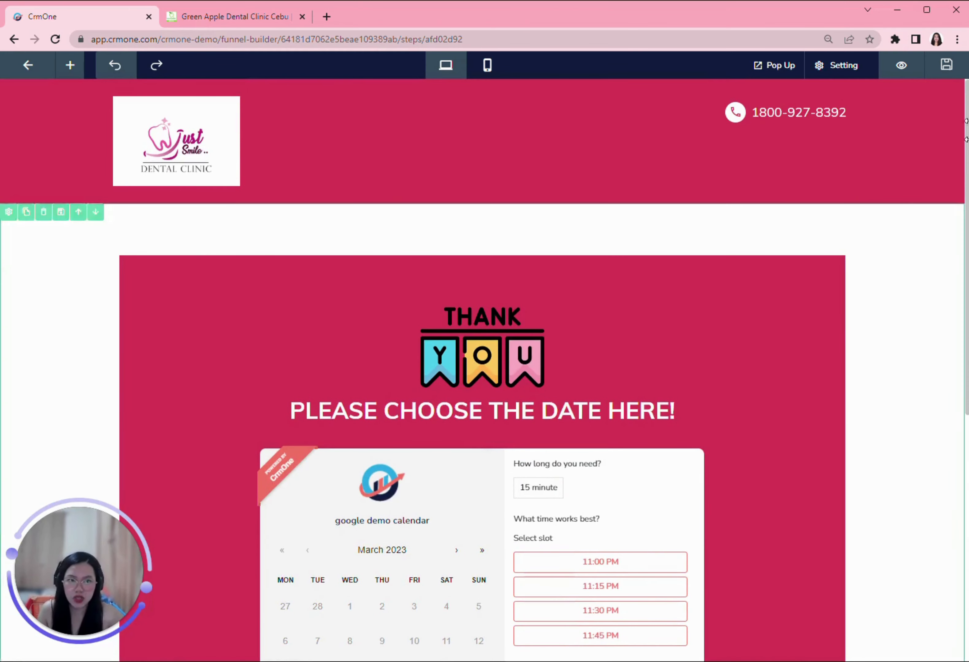
click(947, 66)
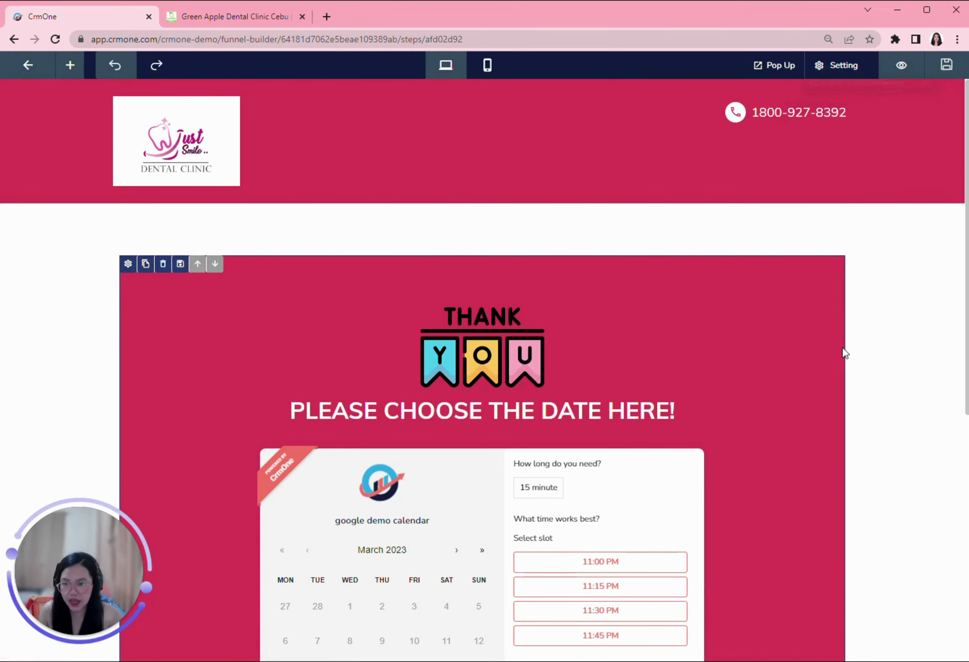
Step: Add a new funnel step named 'Thank You'
click(29, 66)
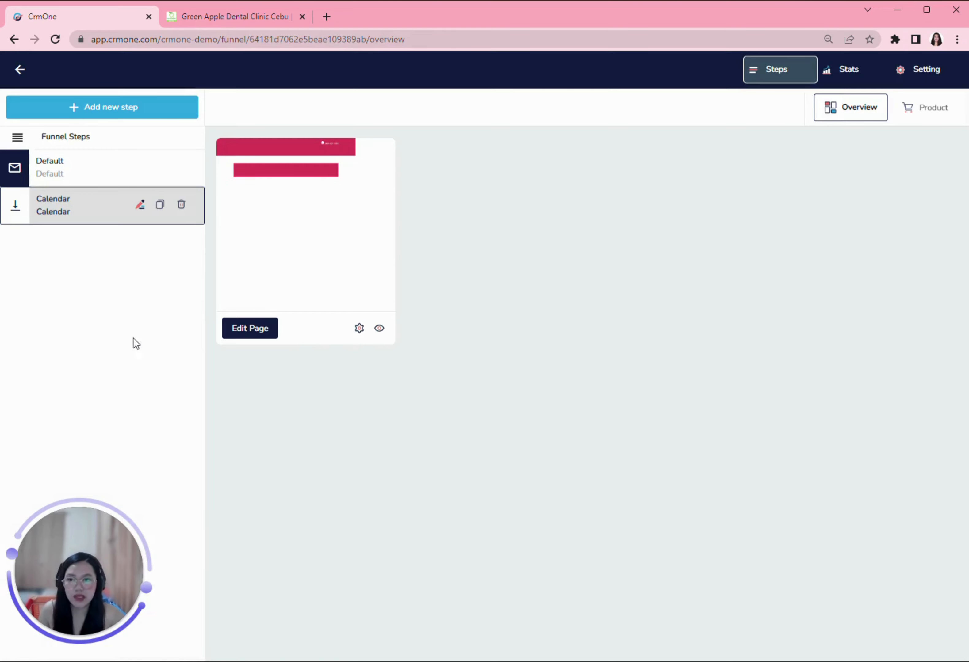
click(108, 110)
click(717, 151)
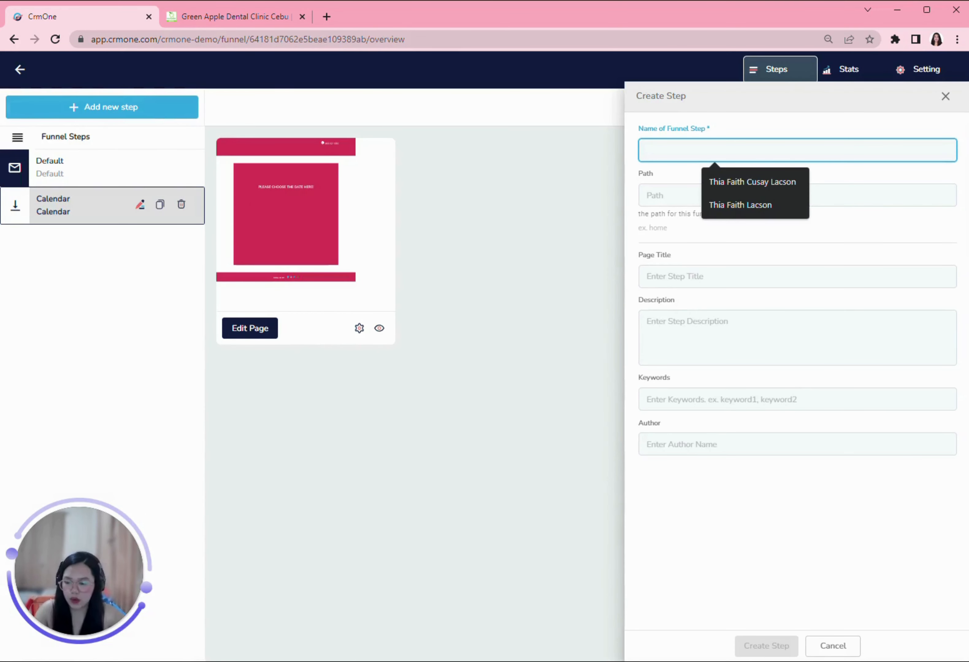
text(Thank you)
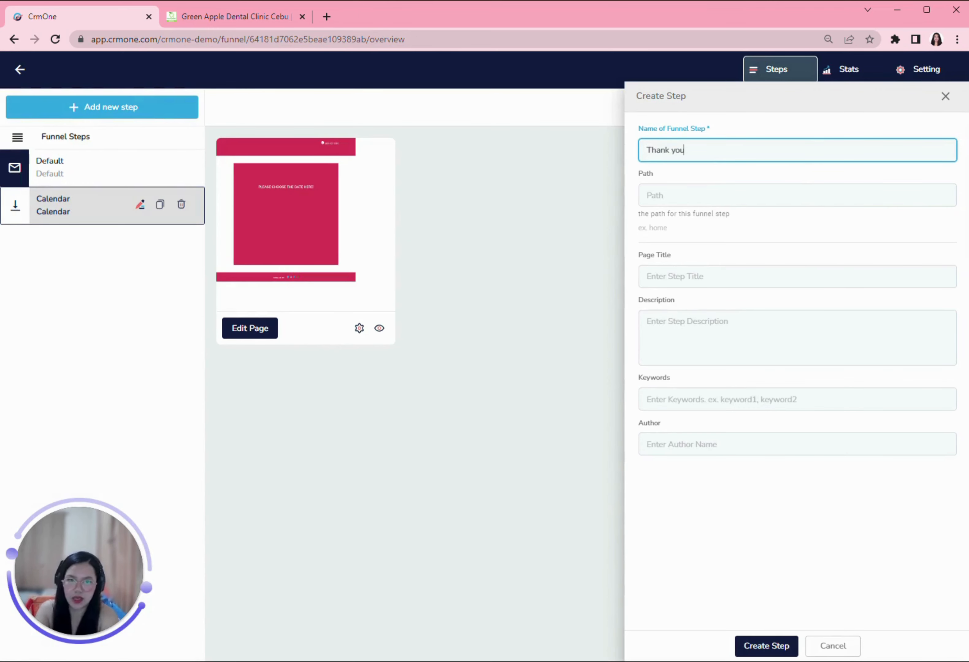
click(766, 649)
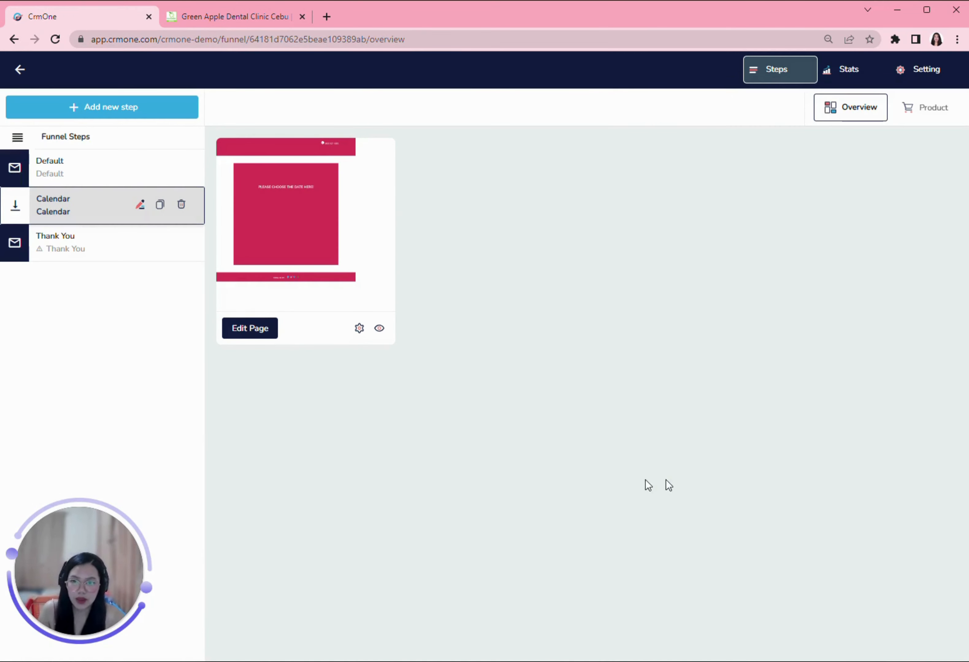
Step: Apply the pink thank-you page template to the Thank You step
click(76, 249)
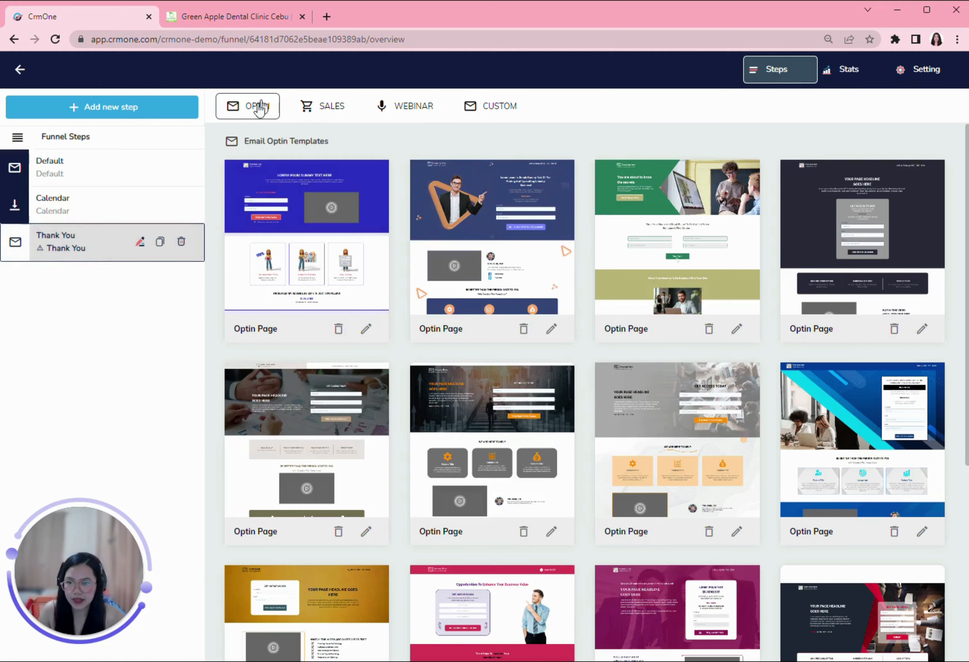
click(260, 107)
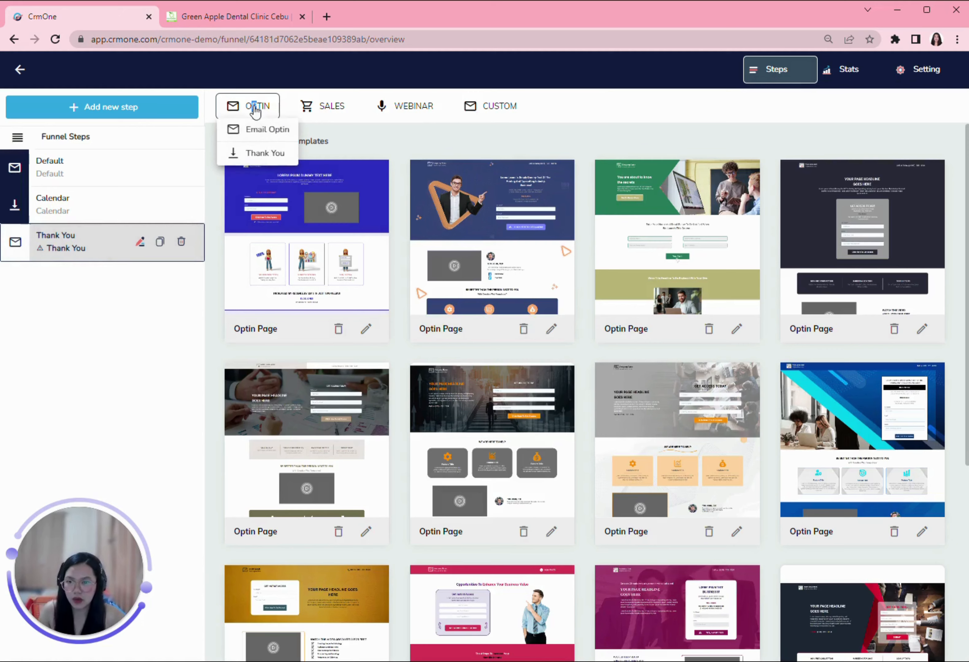
click(257, 153)
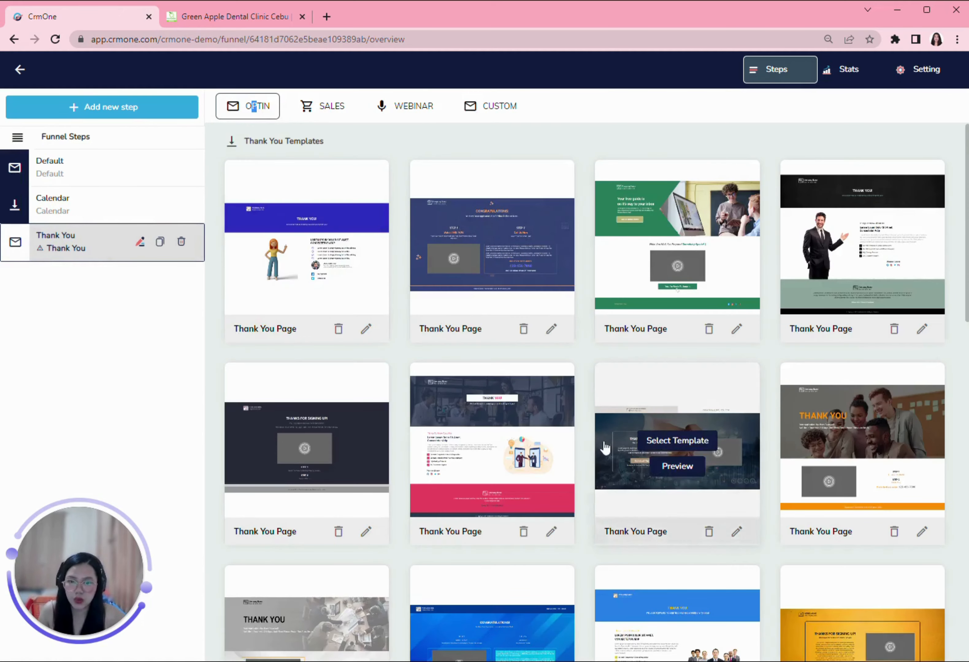
scroll(606, 443, down, 6)
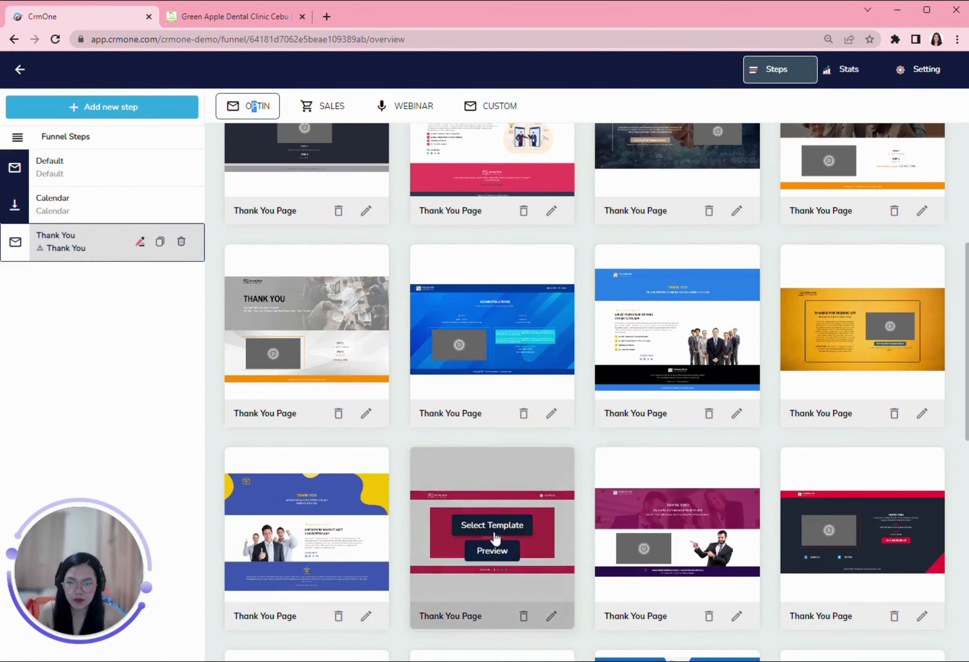
click(506, 526)
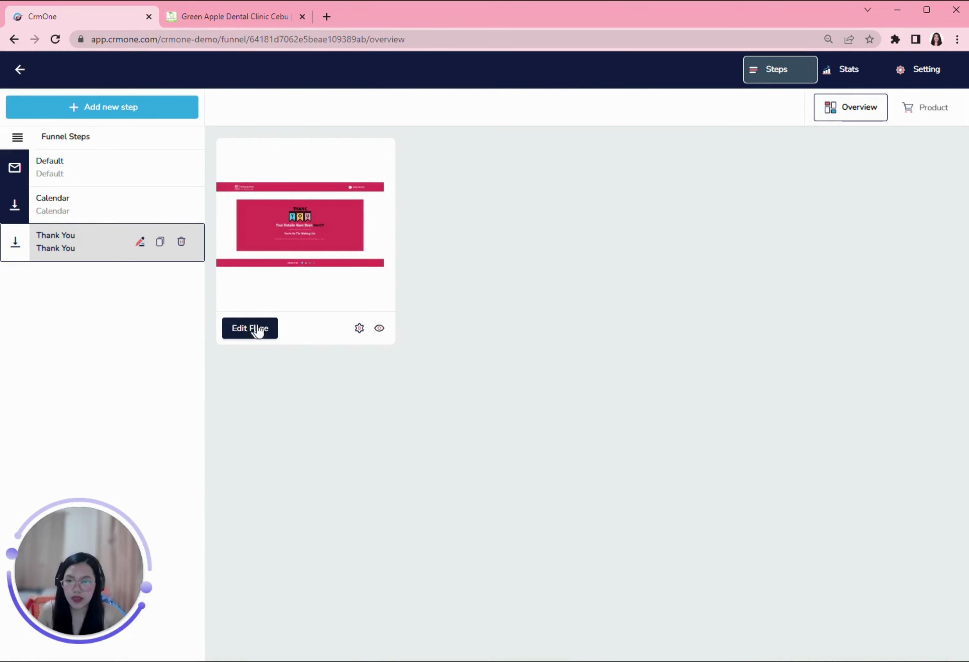
Step: Delete the subtitle under the heading and set the header logo to the Just Smile Dental Clinic image
click(250, 328)
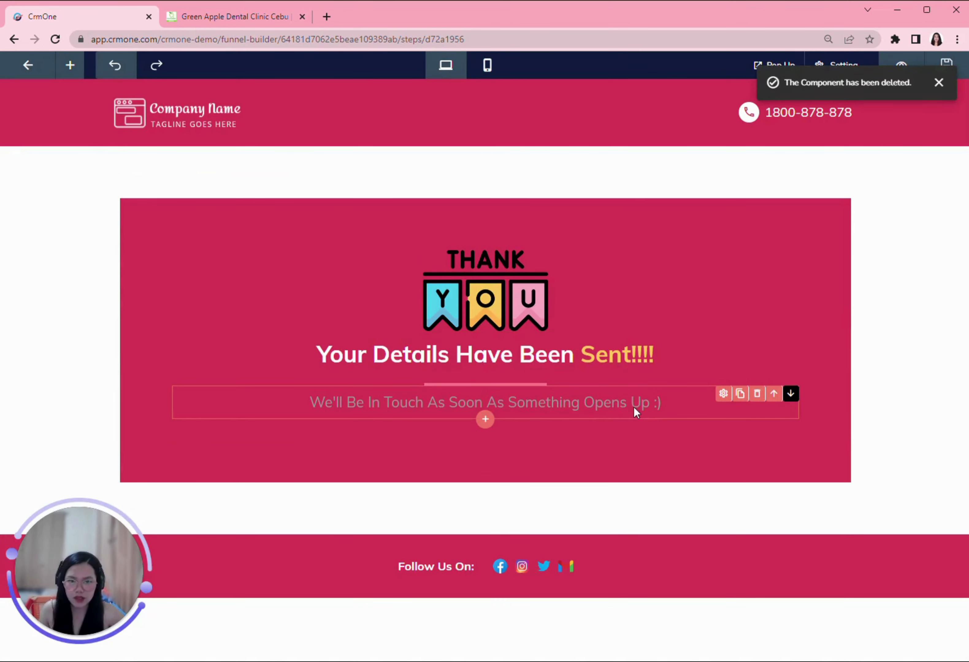
click(756, 395)
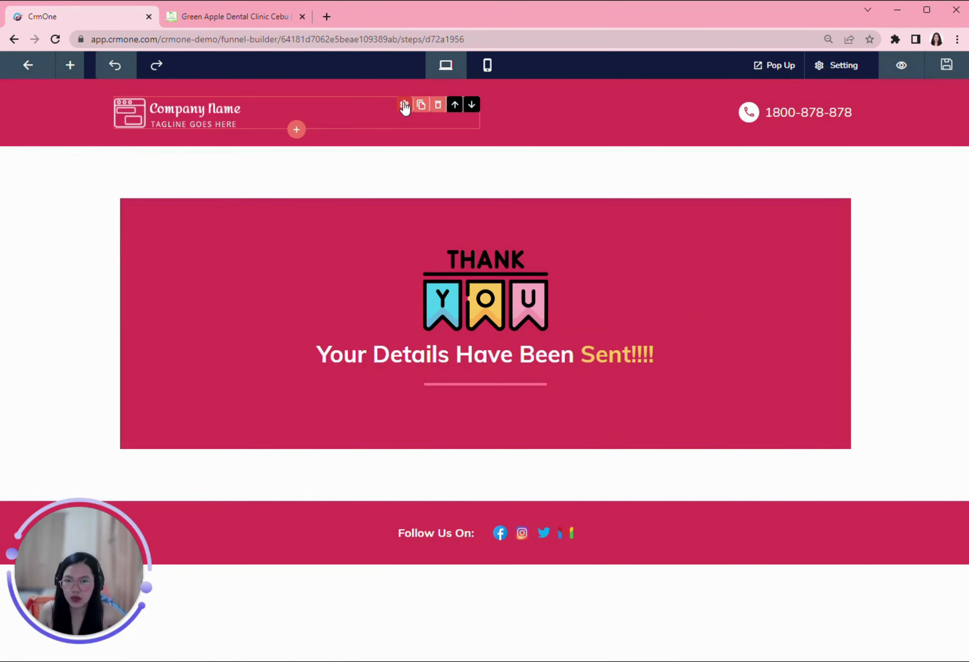
click(404, 106)
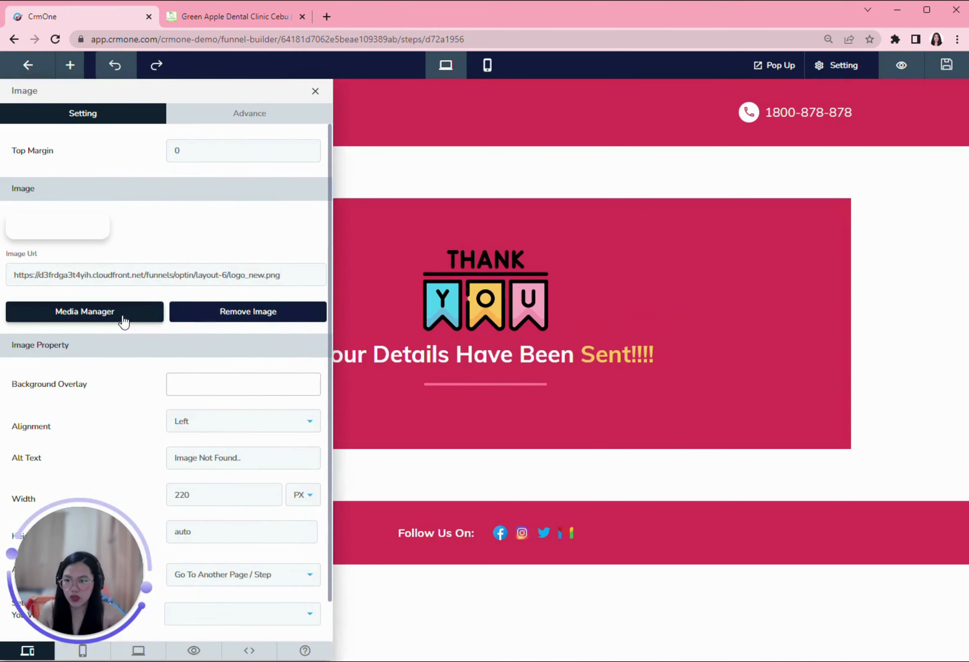
click(122, 322)
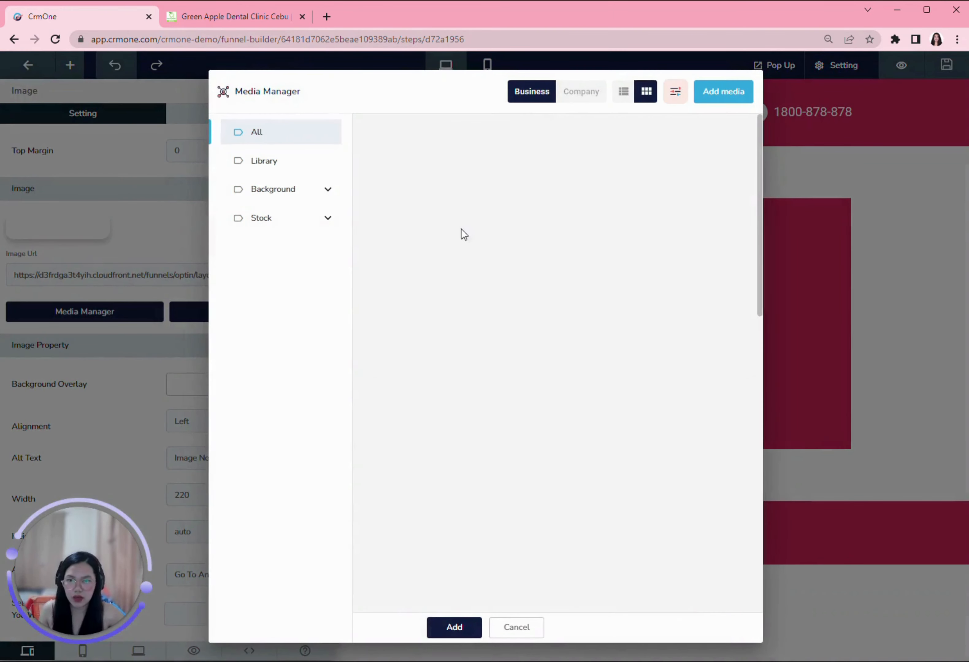
click(413, 188)
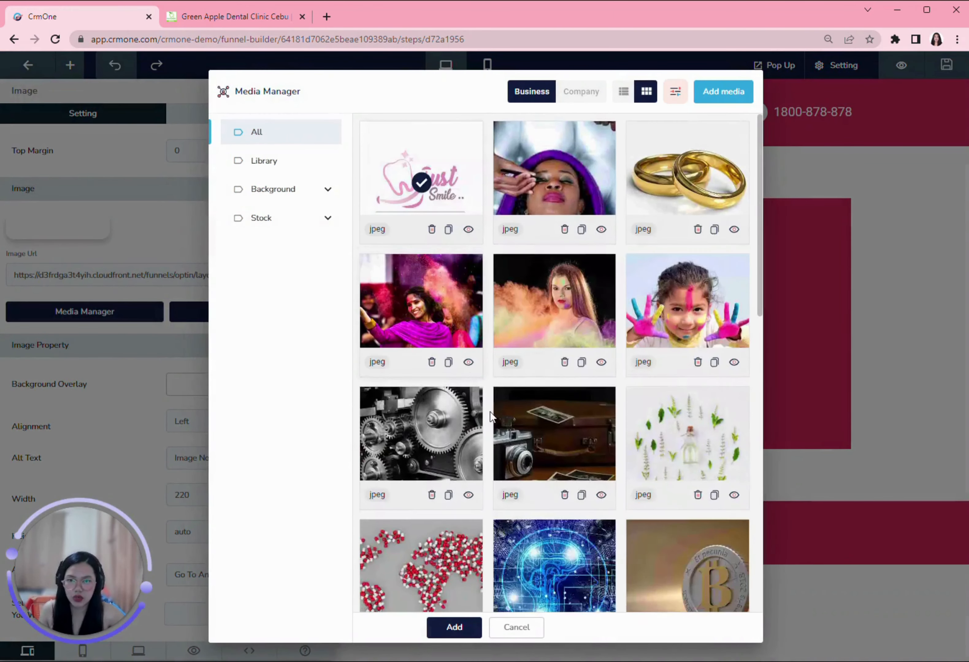
click(454, 628)
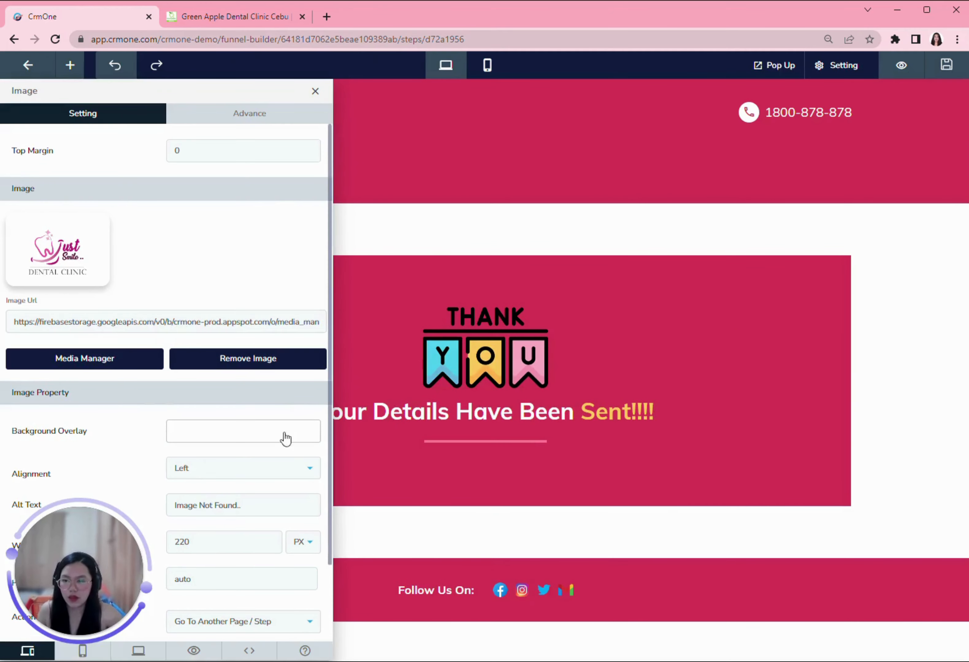
scroll(291, 422, down, 1)
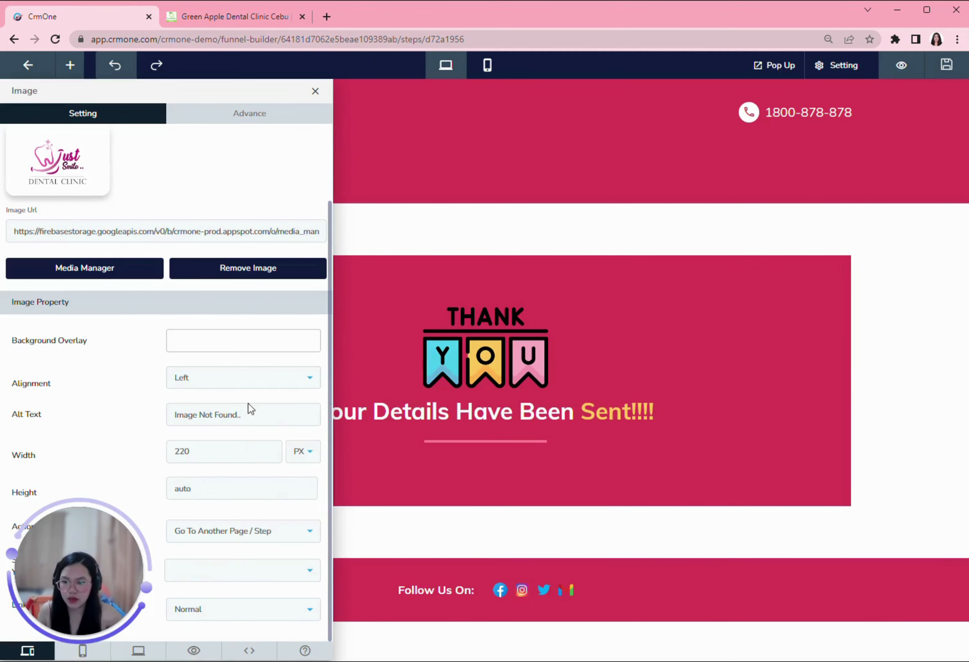
click(236, 118)
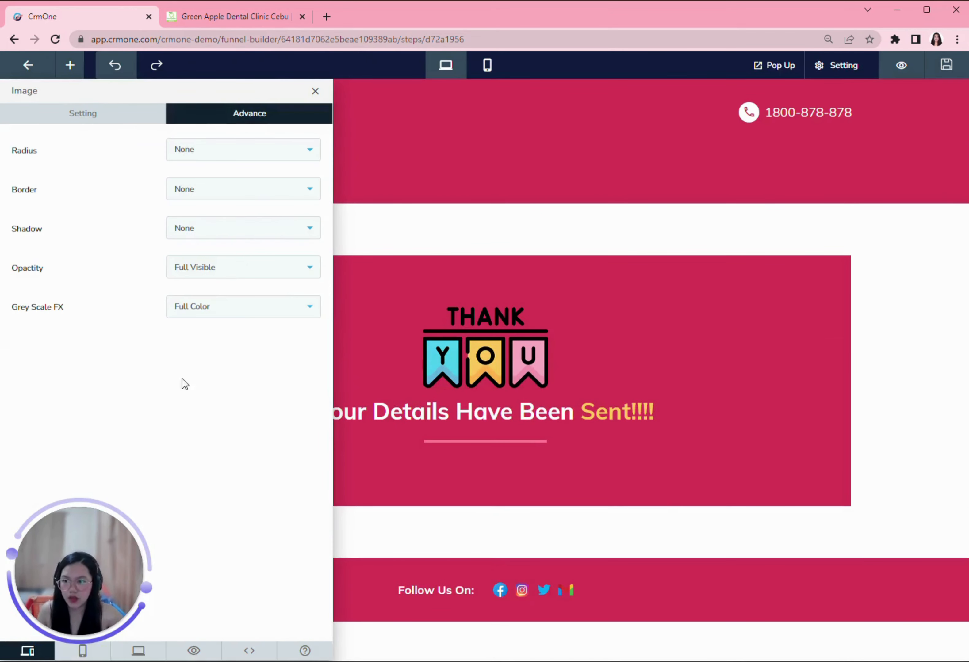
click(437, 240)
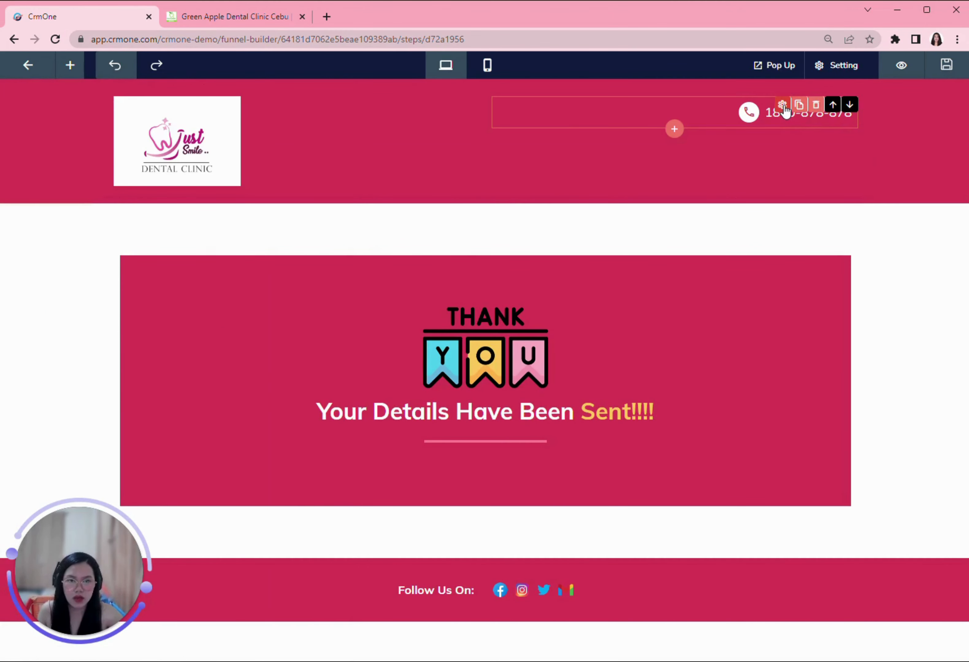
Step: Change the Thank You header's placeholder phone number to the clinic's own number
click(782, 106)
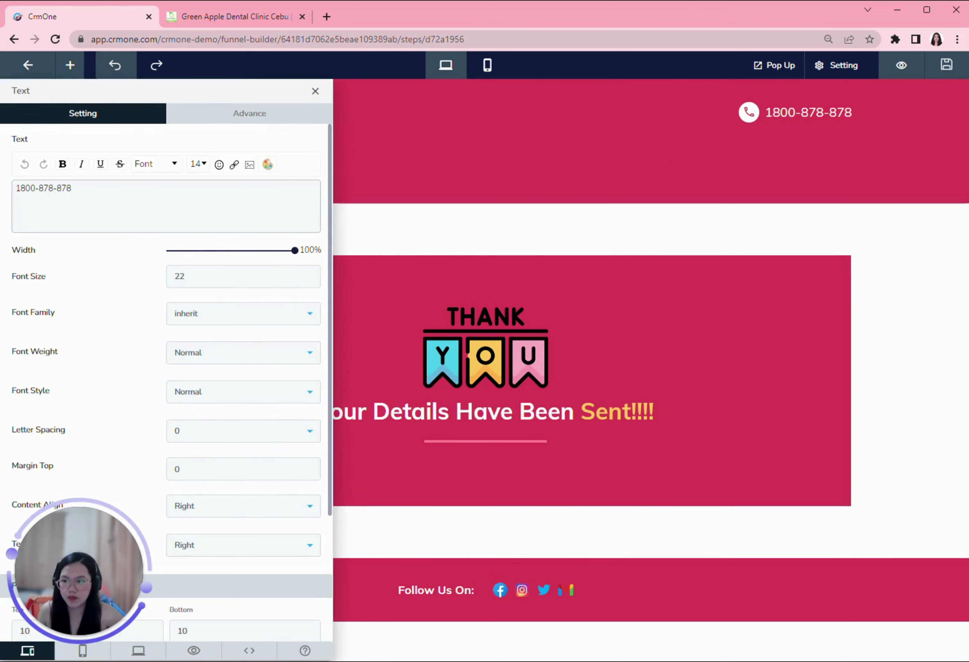
drag(72, 189, 39, 188)
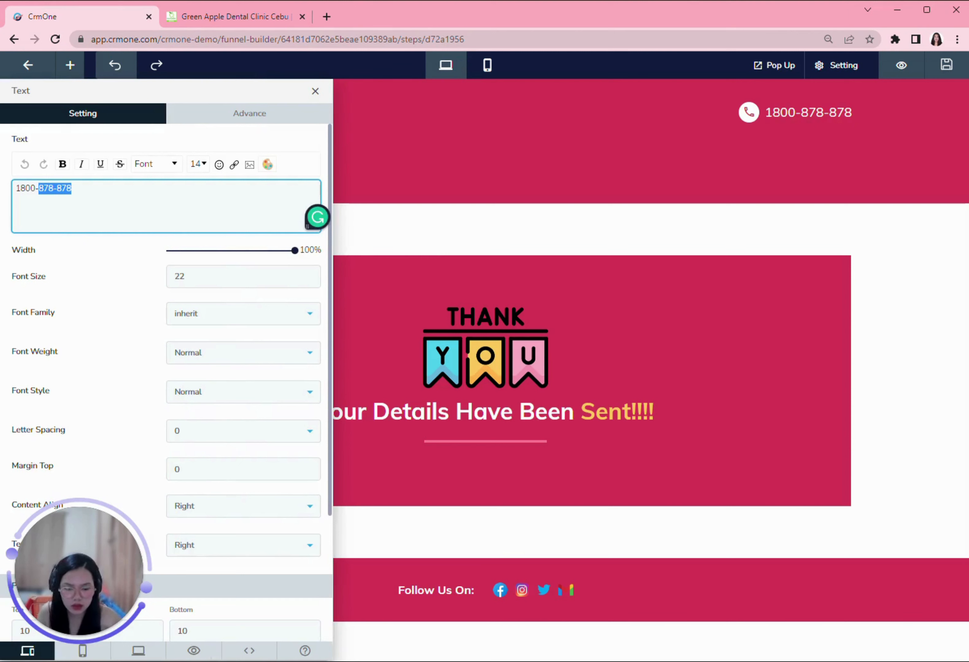
text(9)
key(BackSpace)
text(927)
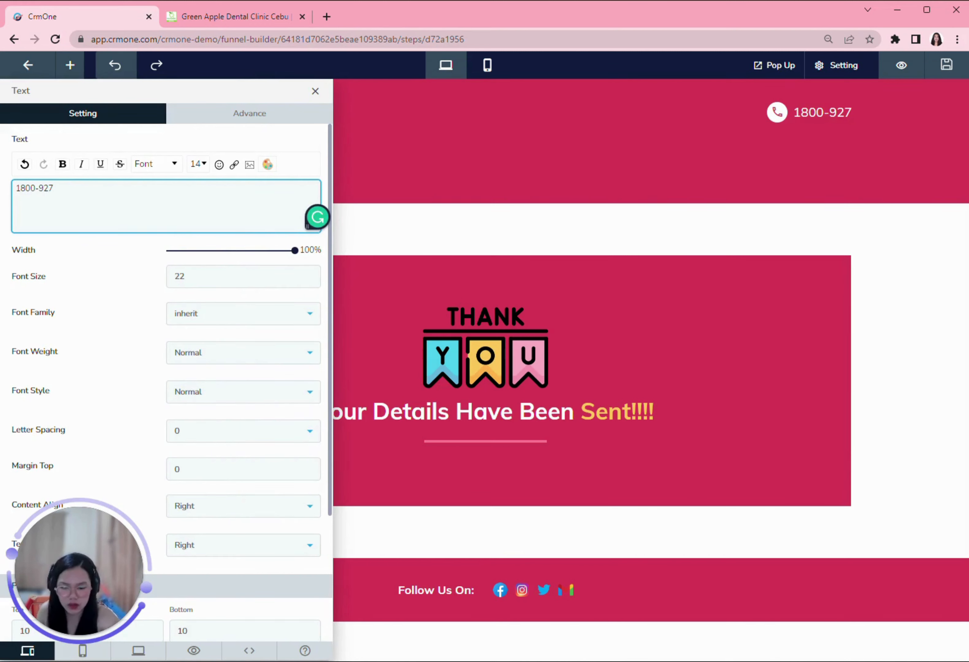
text(-)
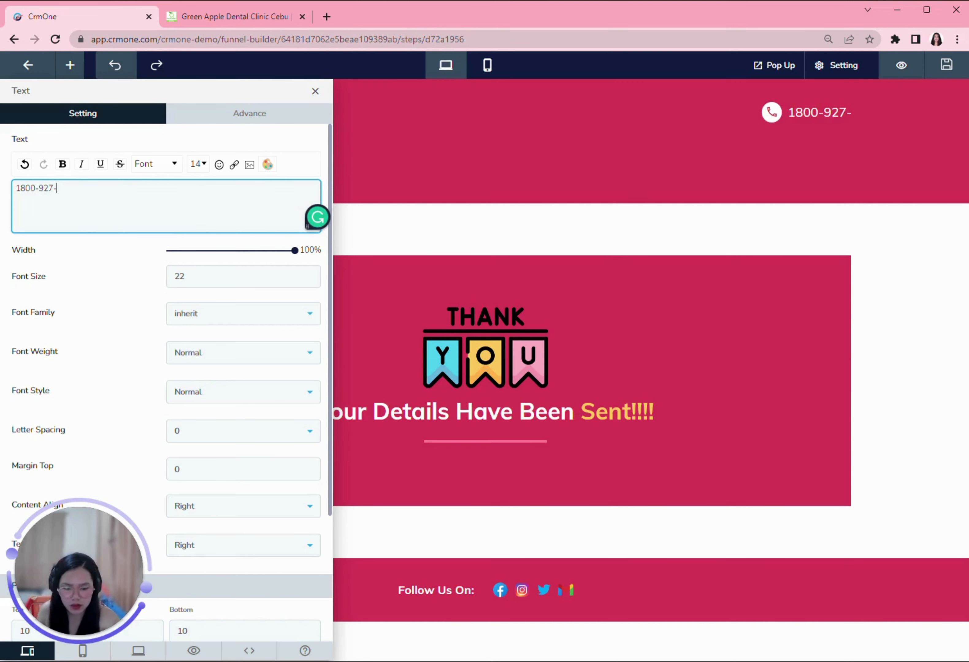
text(8392)
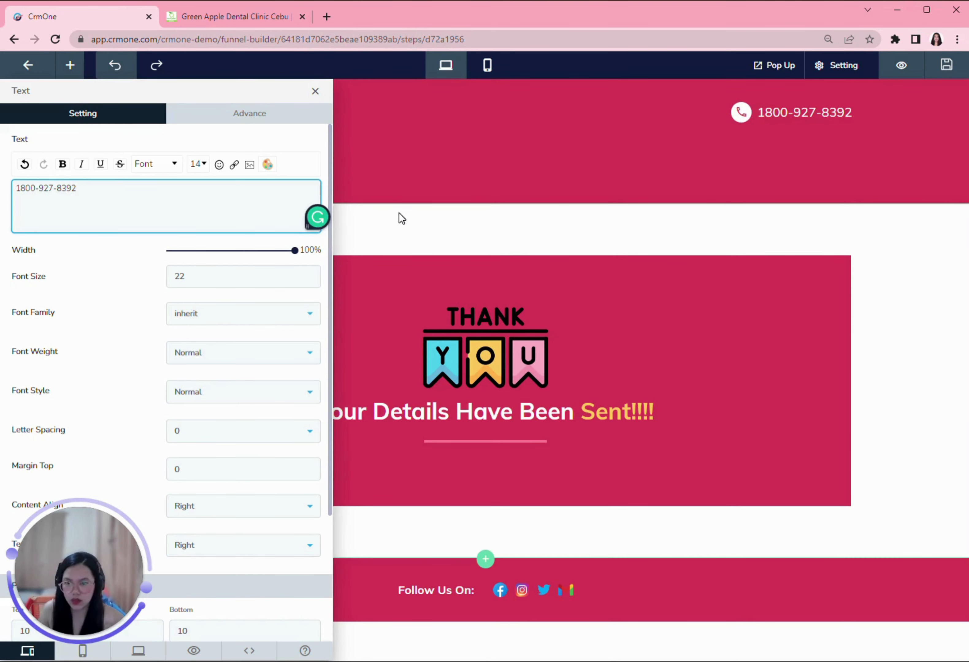
click(450, 230)
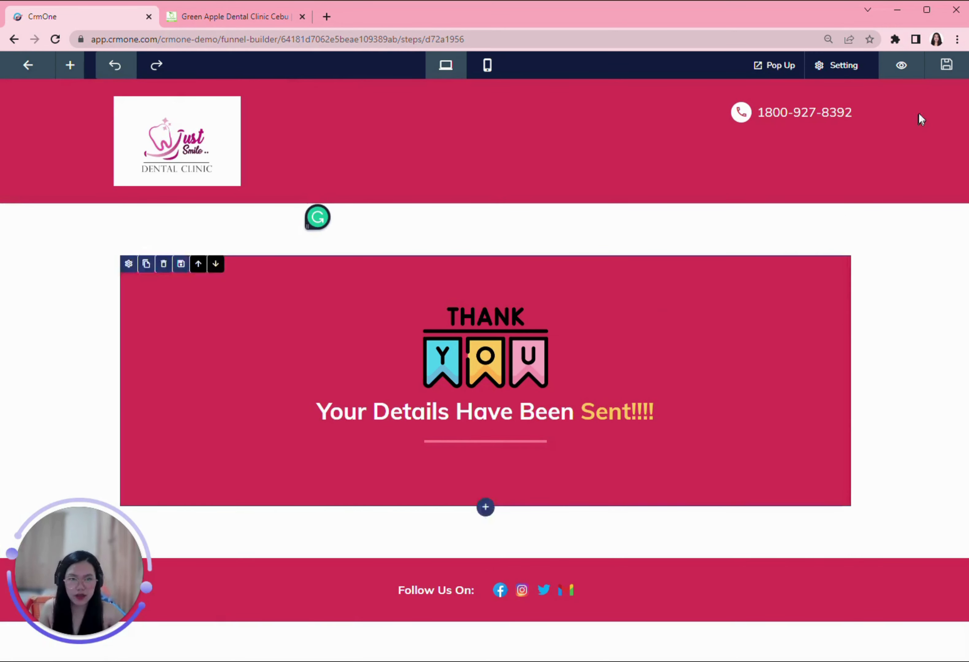
Step: Save the Thank You page and publish the CLAIM FREE TEETH WHITENING funnel from its settings
click(952, 71)
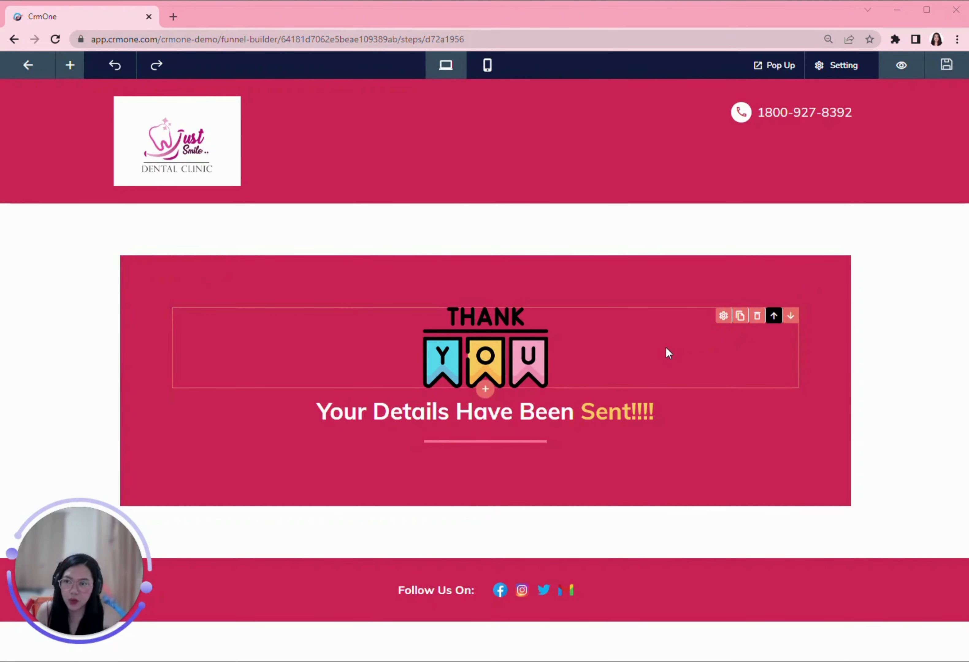
click(37, 70)
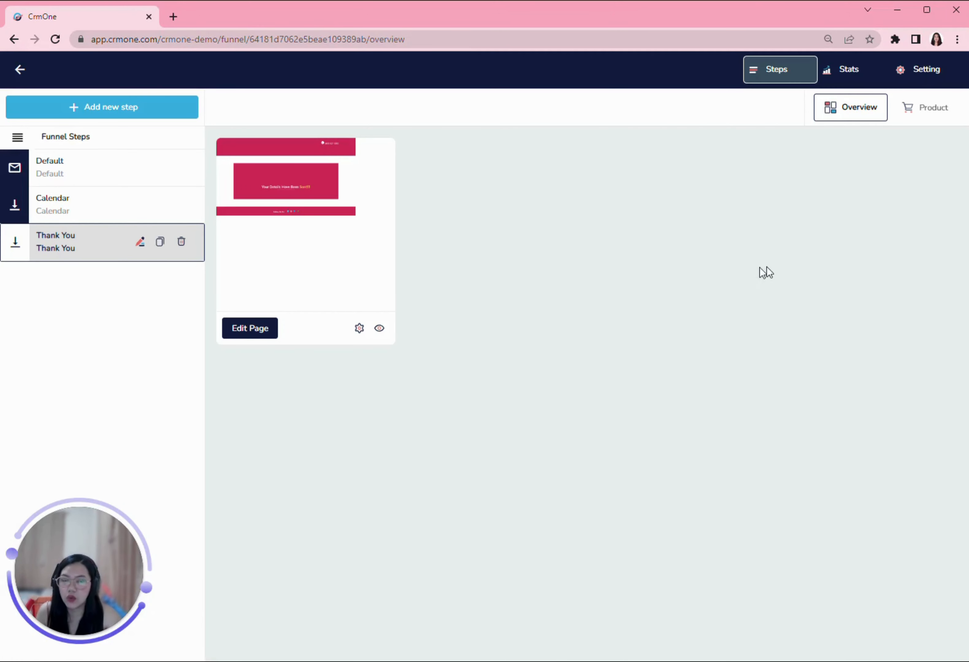
click(926, 72)
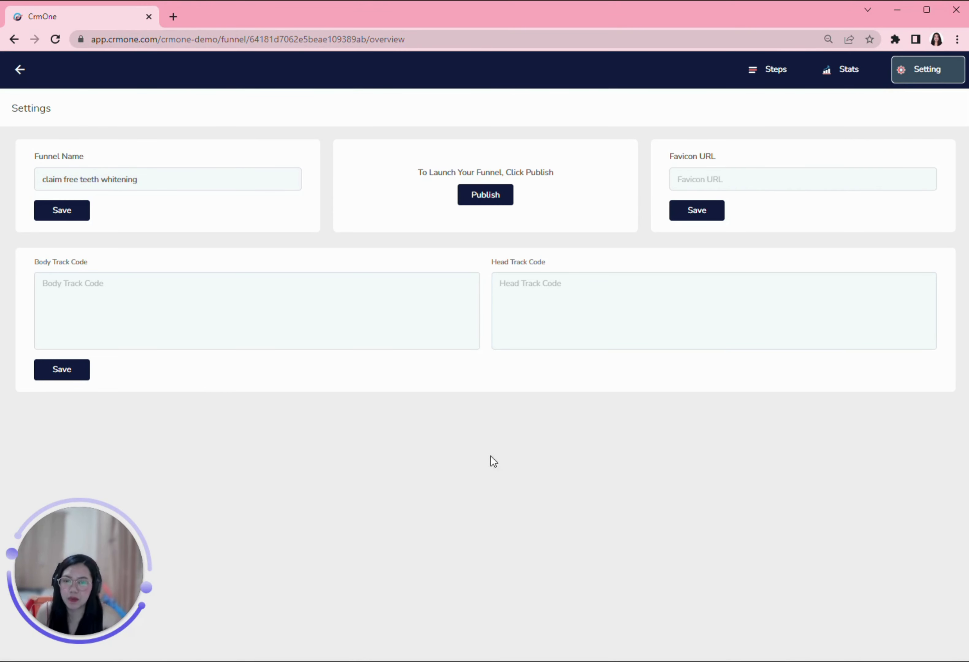
click(491, 198)
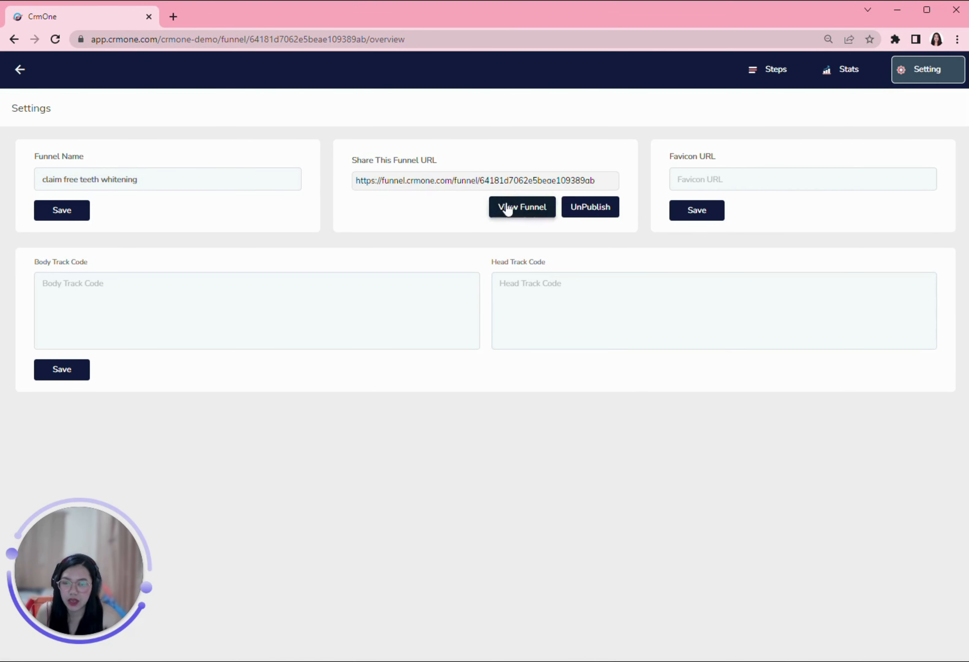
Step: View the live funnel in a new tab and select its web address
click(527, 207)
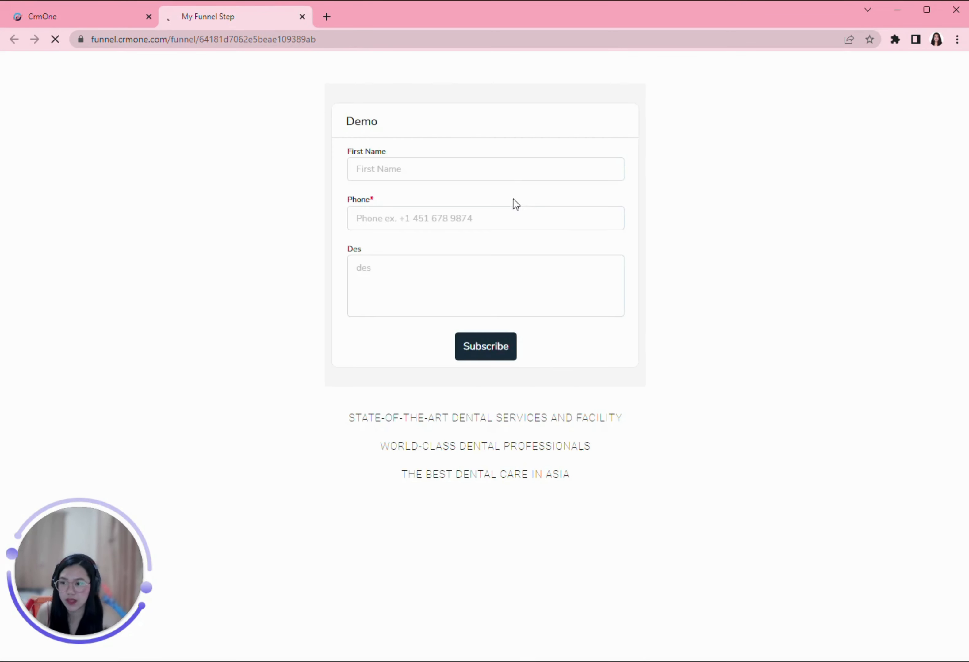
scroll(553, 310, down, 8)
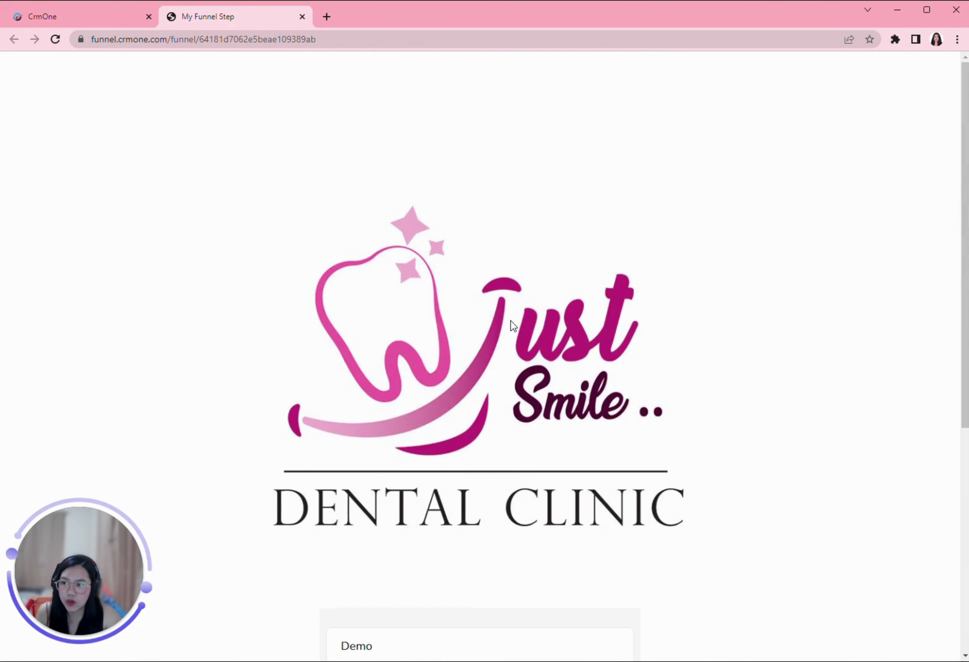
click(321, 39)
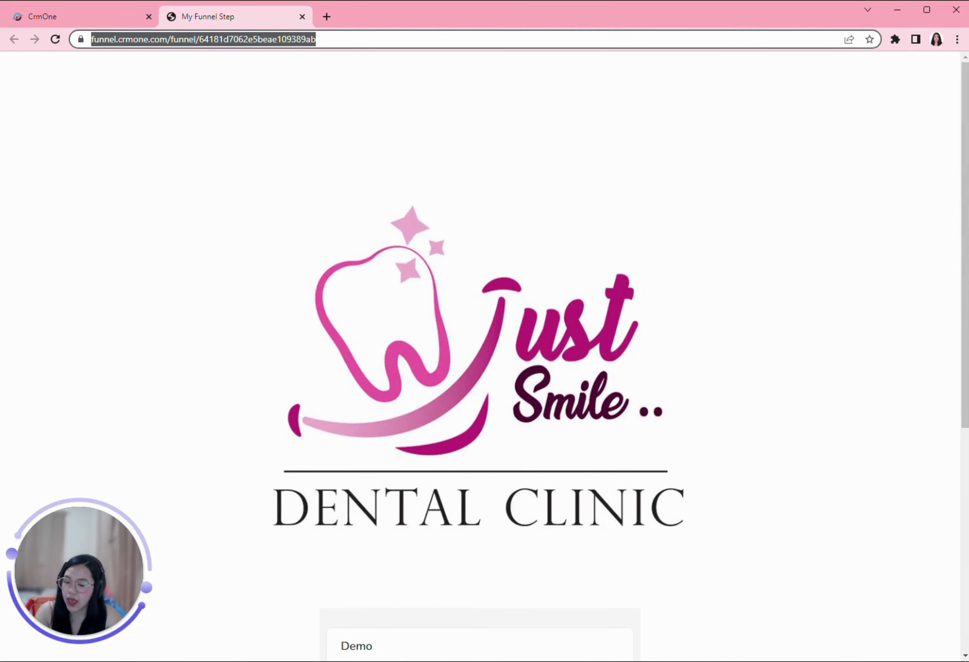